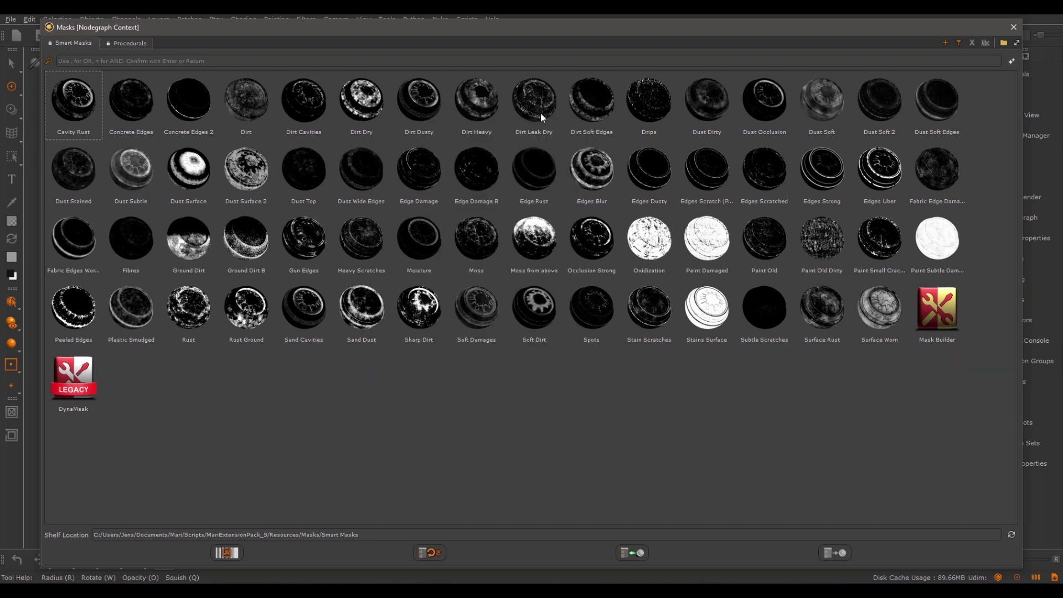
- Add the Cavity Rust smart mask to the node graph, process its preset setup, and inspect the mask on the model
mouse_move(766, 113)
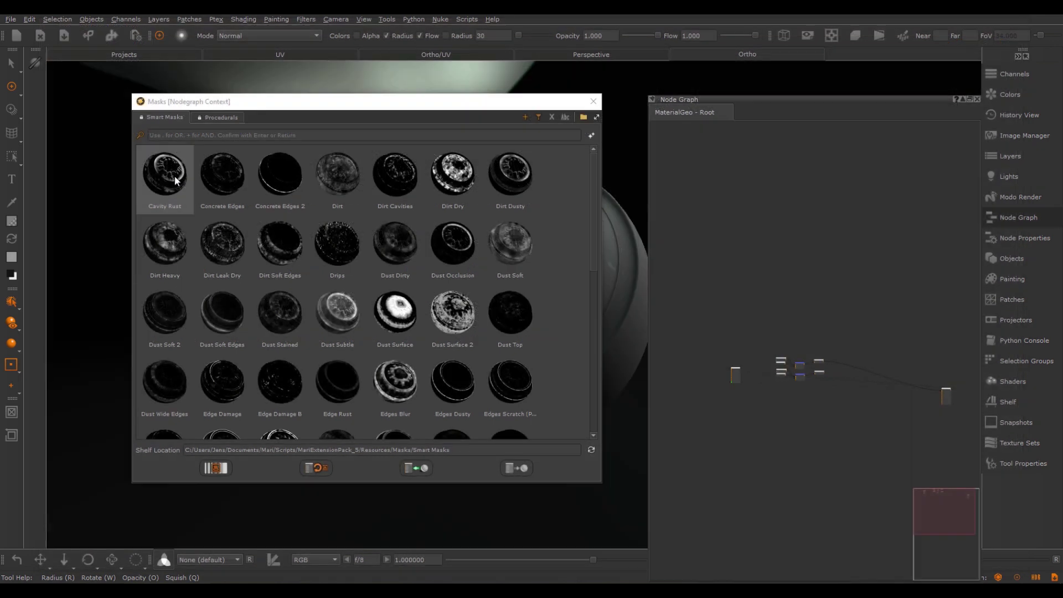
drag(165, 173, 769, 262)
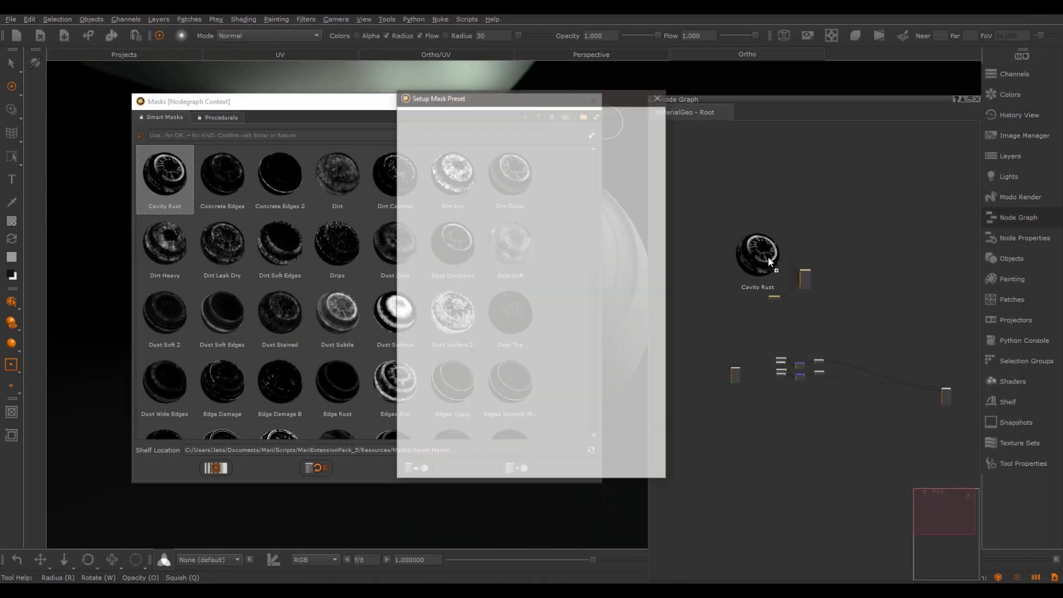
click(495, 470)
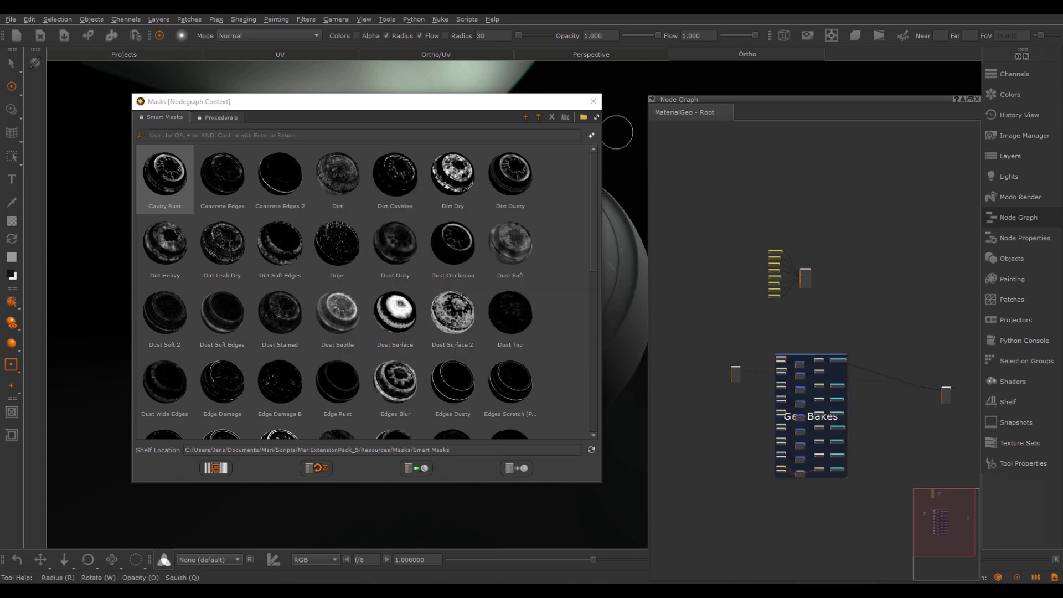
click(593, 102)
click(804, 273)
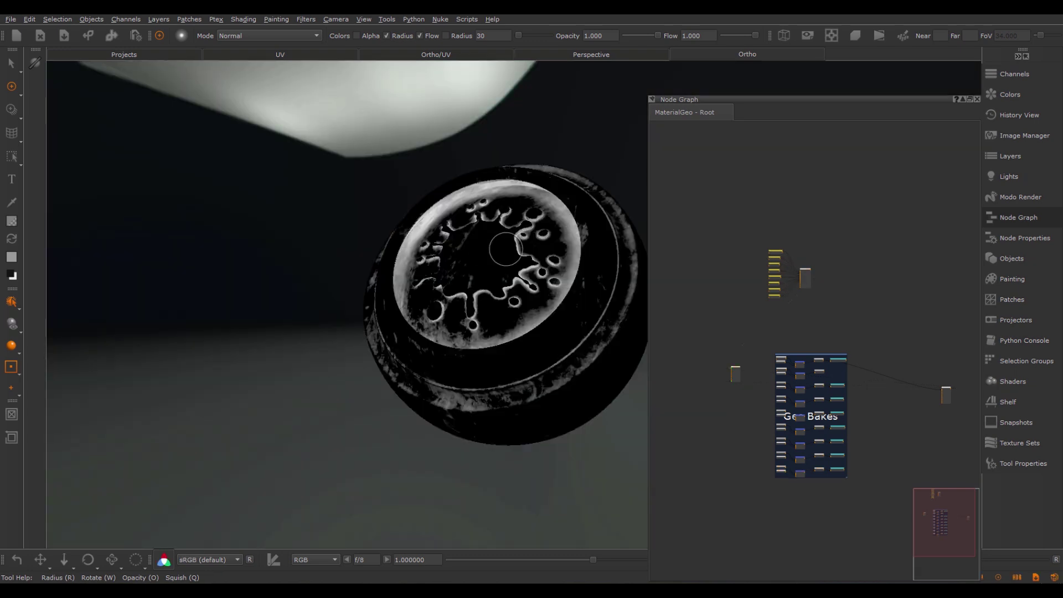
alt+drag(505, 248, 273, 230)
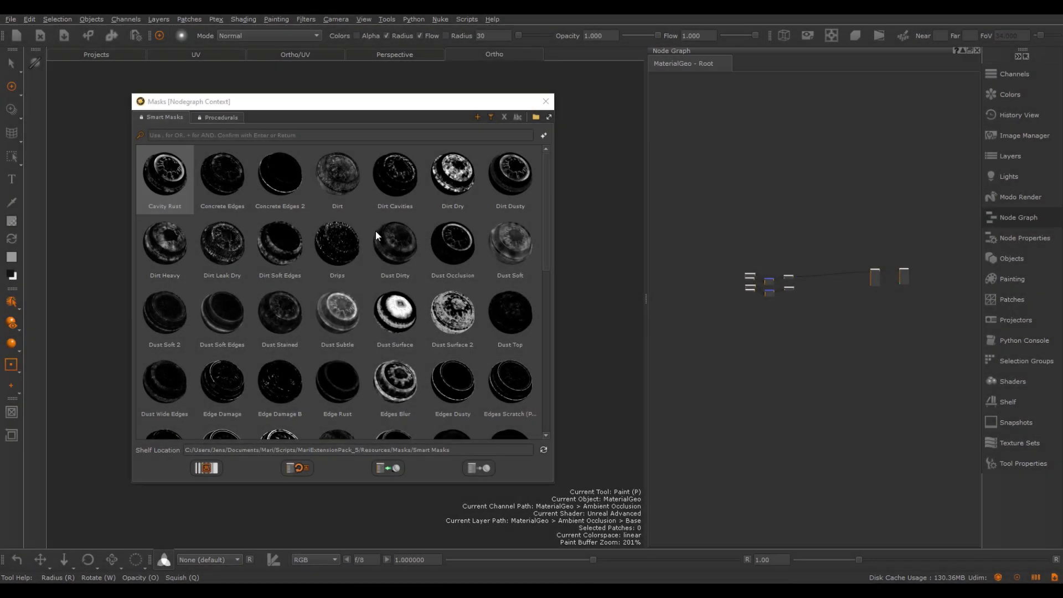
- Add the Cavity Rust and Concrete Edges smart masks to the node graph, using Ambient Occlusion and Curvature Highpass as the Cavity Rust baked maps
drag(192, 177, 761, 181)
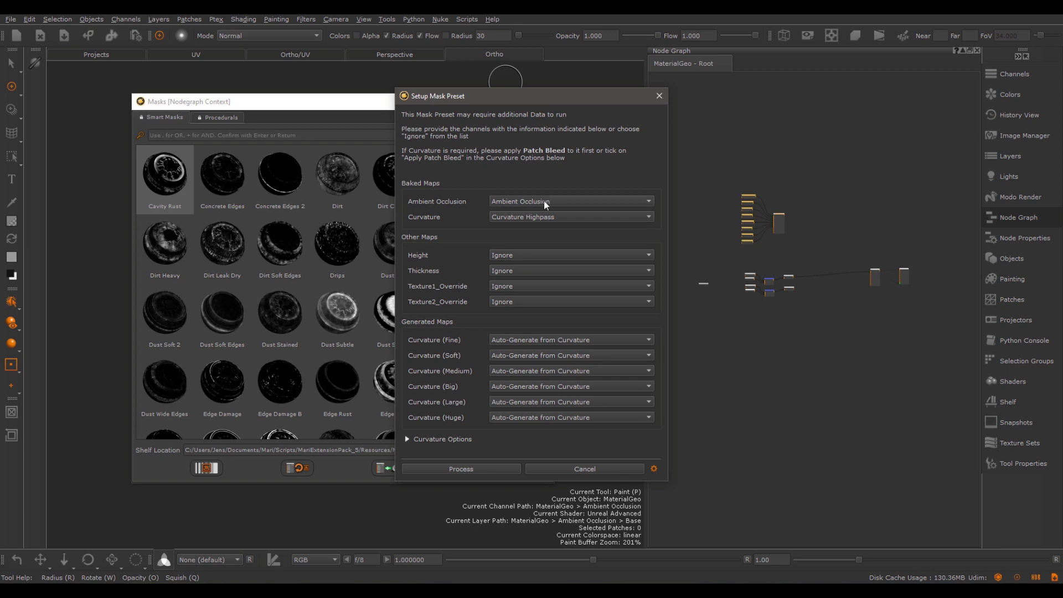
click(482, 467)
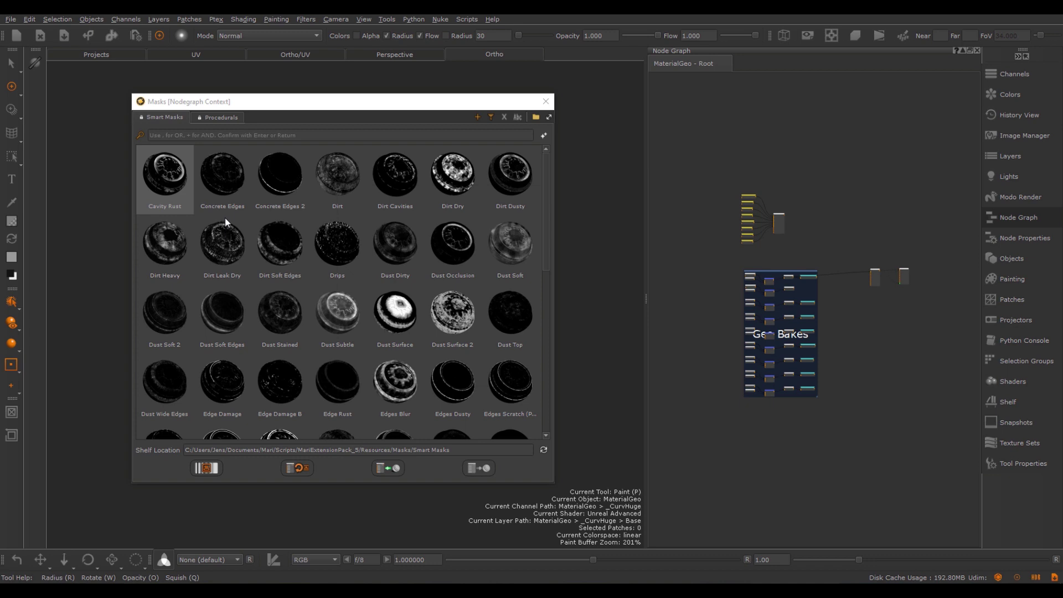
drag(221, 186, 798, 132)
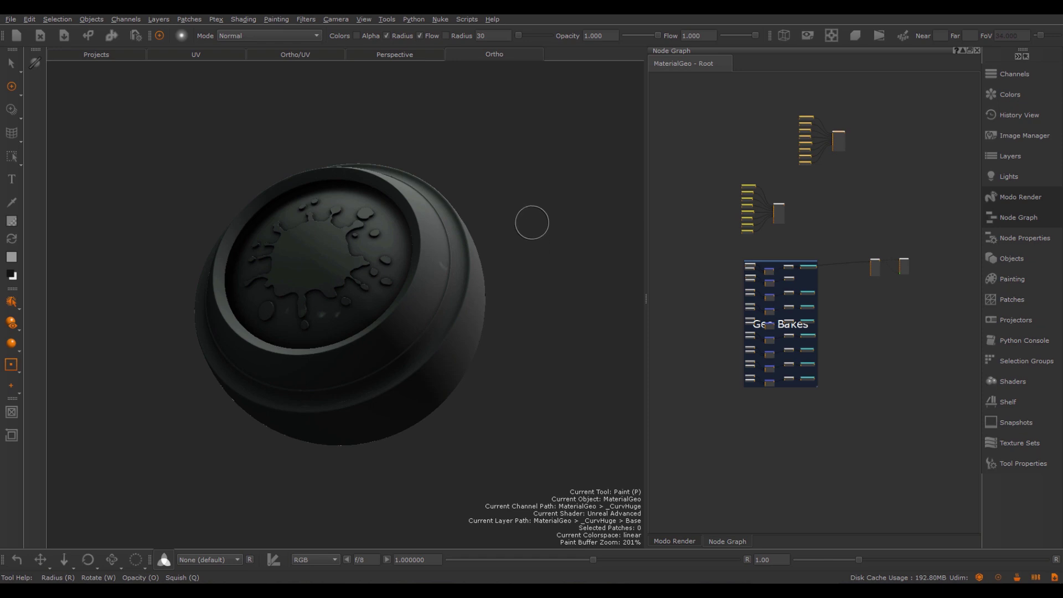
click(493, 18)
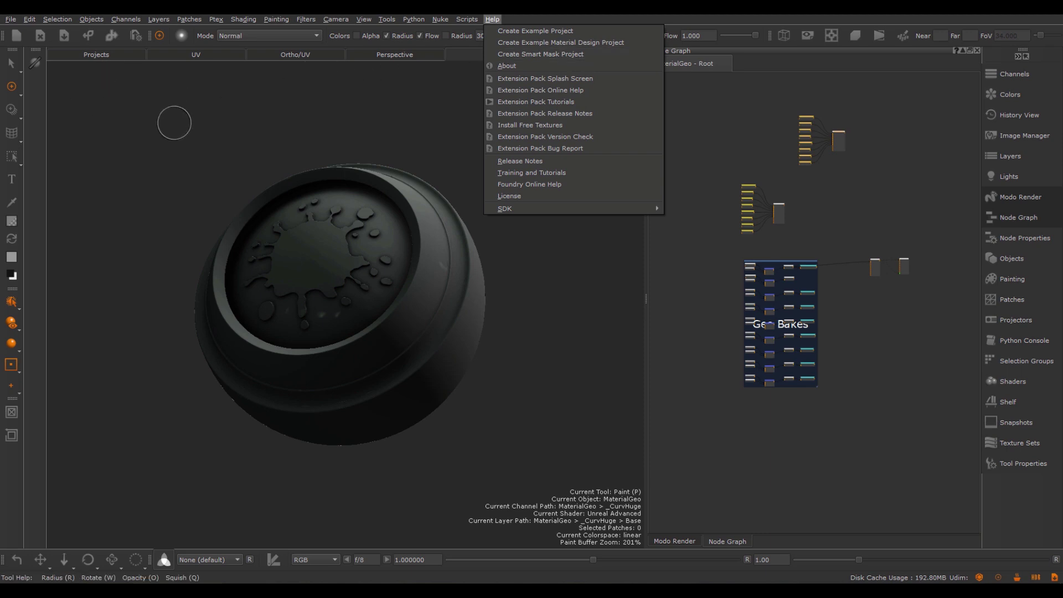
click(523, 442)
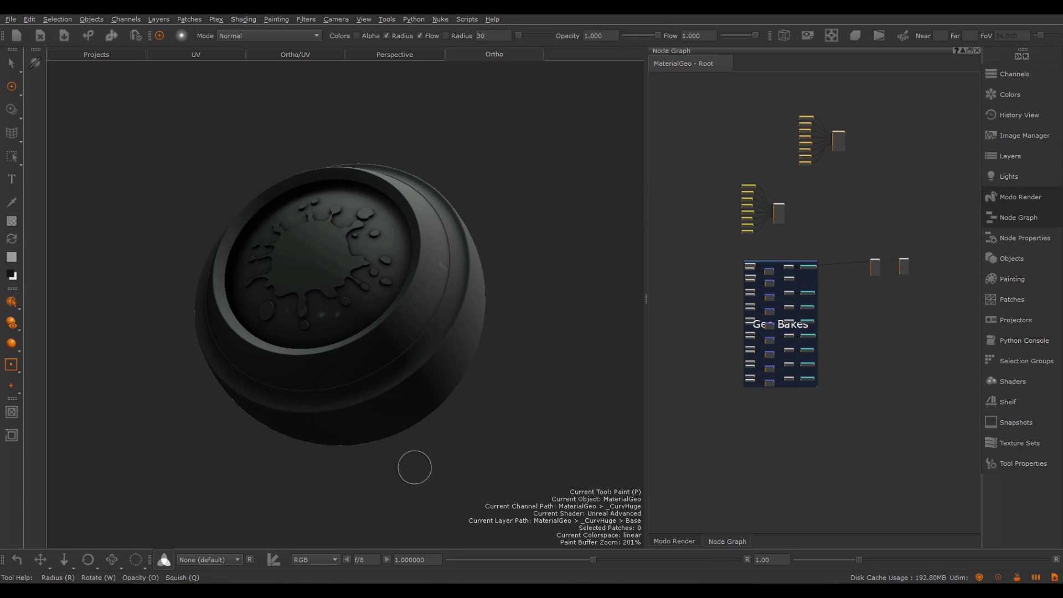
- Calculate ambient occlusion for the current object
click(93, 19)
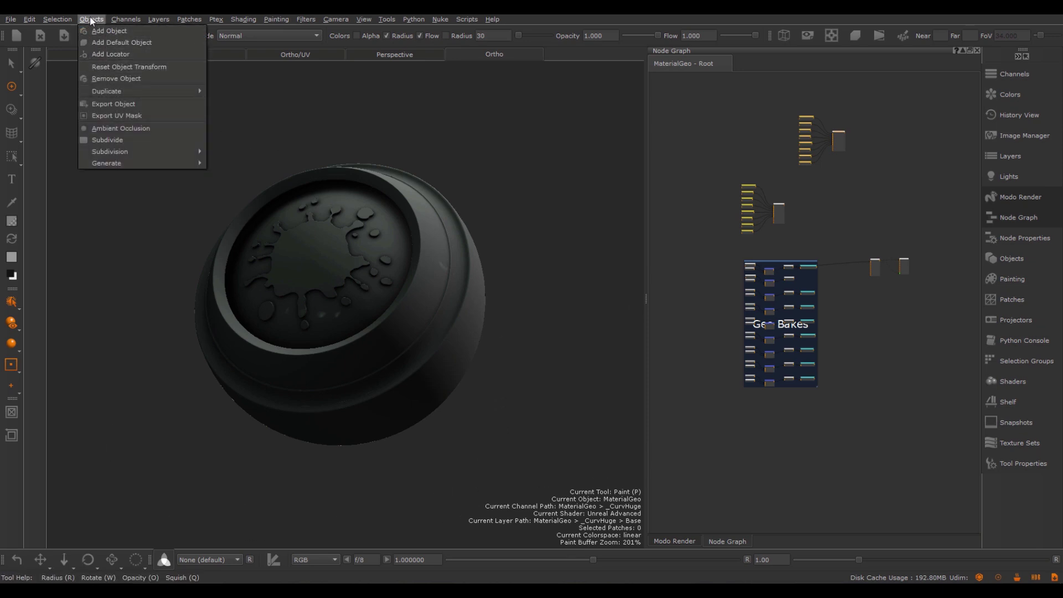
click(133, 128)
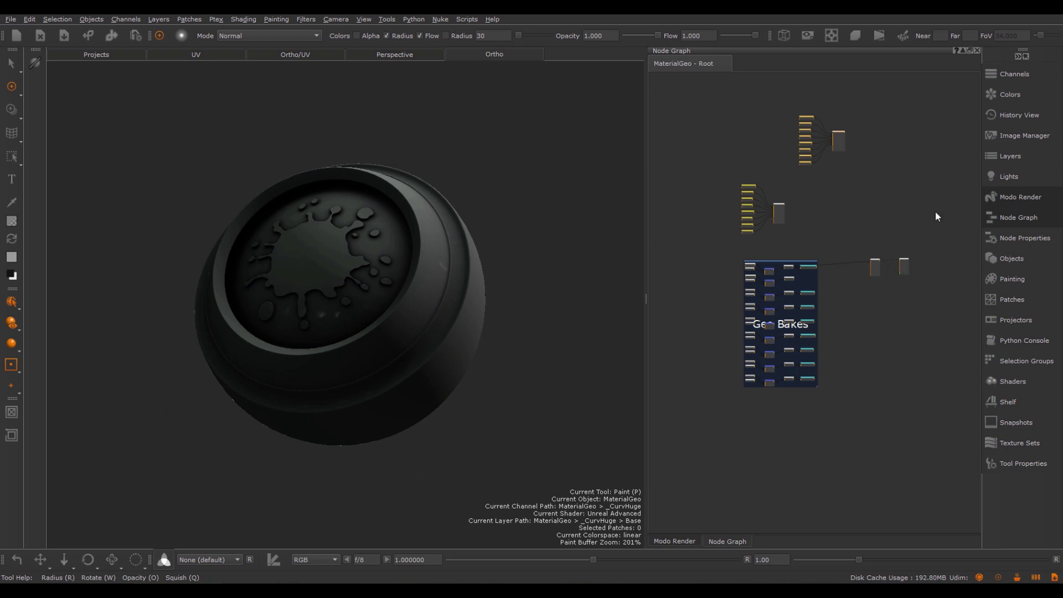
- Create a black 2048 x 2048, 8bit (Byte) quick channel and rename it Mari AO
click(1008, 76)
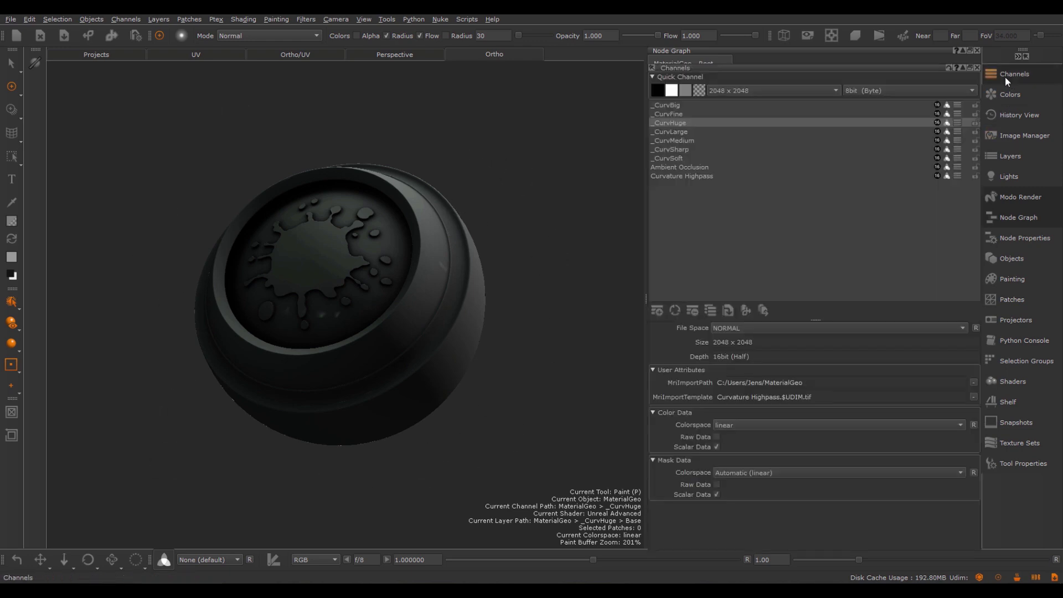
click(657, 90)
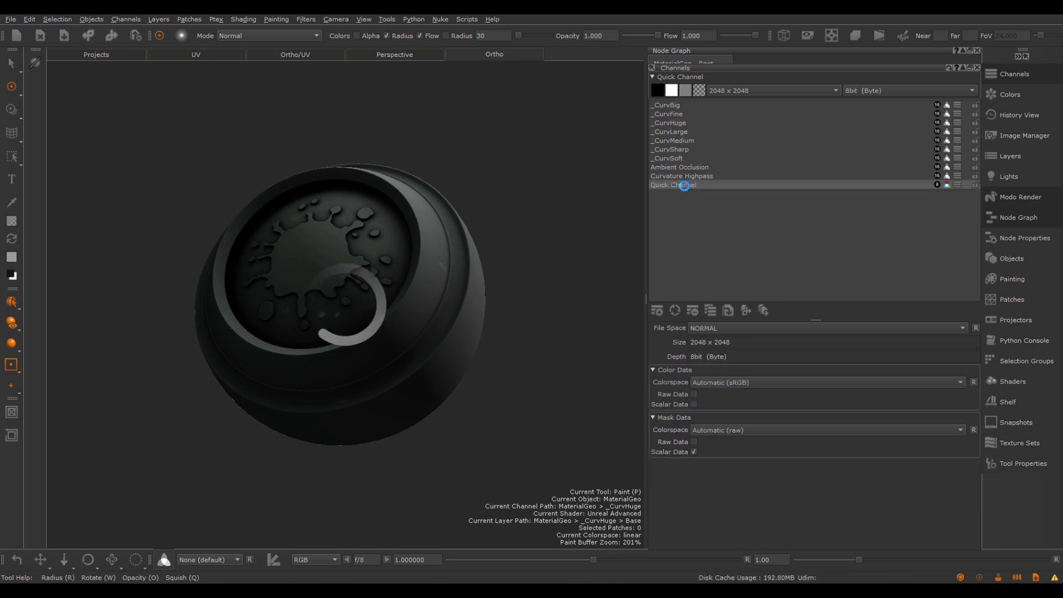
double_click(684, 185)
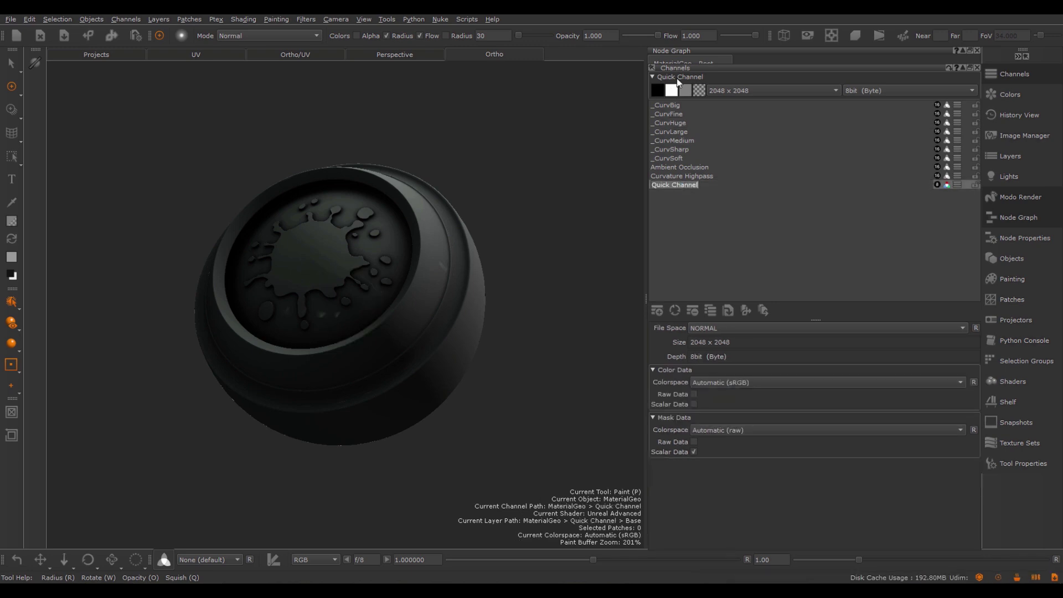
text(MAri AO)
key(Return)
- Dock the layer stack of the Mari AO channel beside the canvas and add an Ambient Occlusion layer above Base
click(1003, 155)
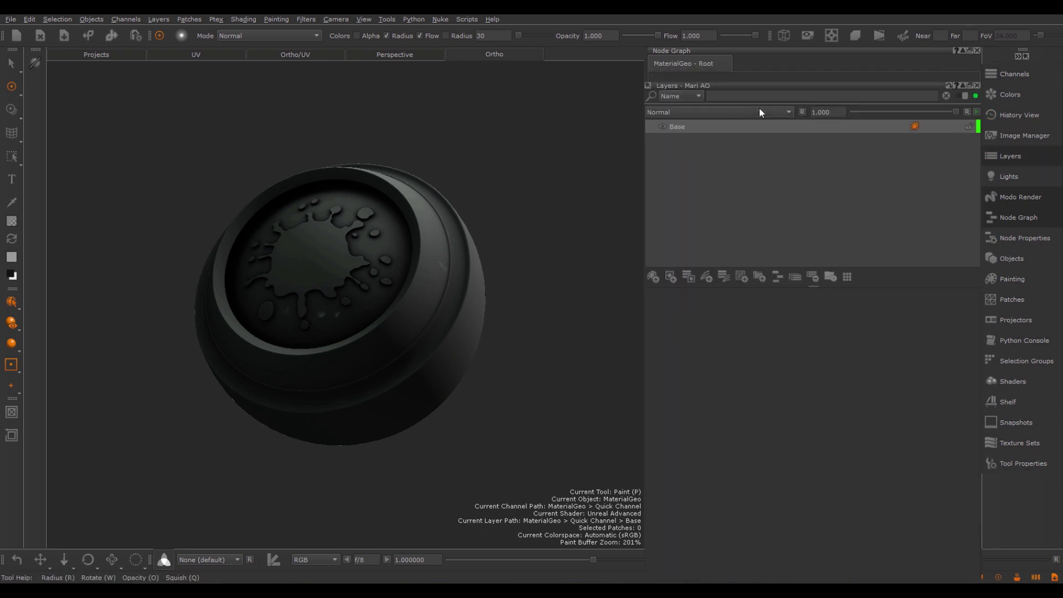
drag(767, 87, 128, 96)
key(Tab)
text(ambie)
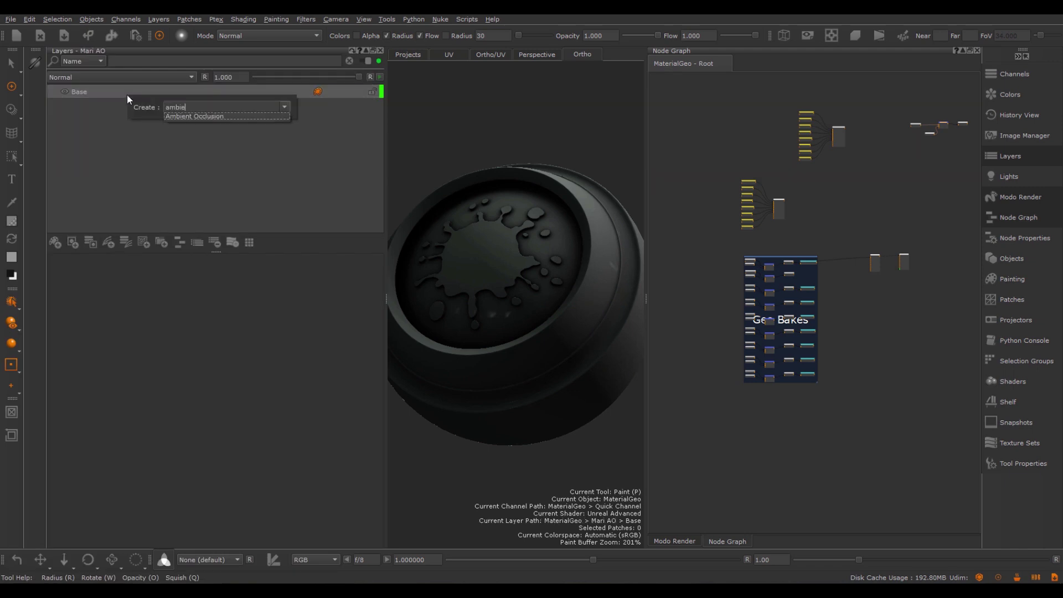
key(Return)
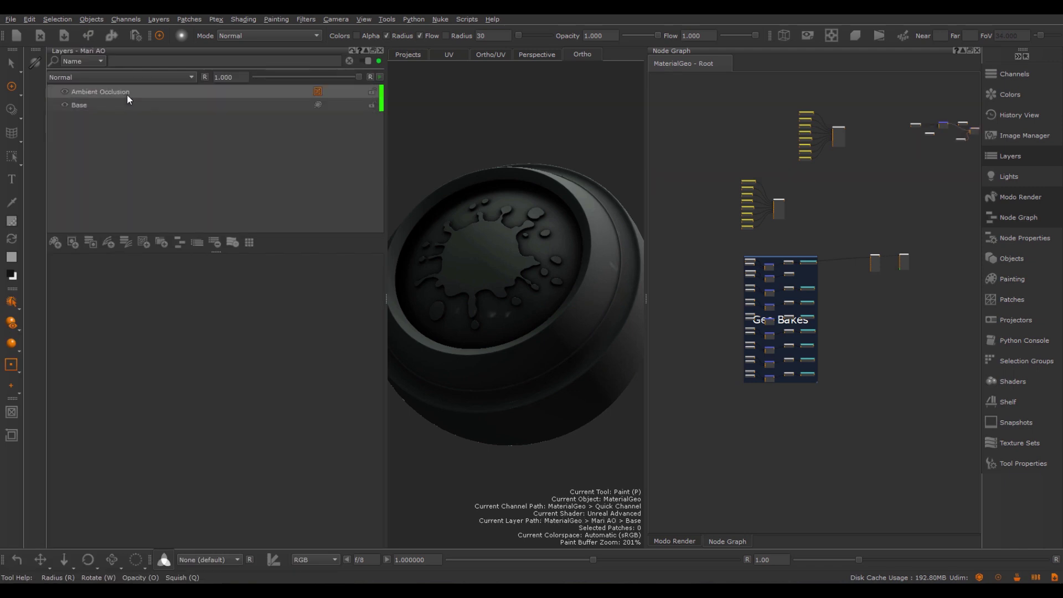
- Switch the canvas to flat lighting, widen it, and inspect the Ambient Occlusion layer on the model from several views
key(space)
click(448, 160)
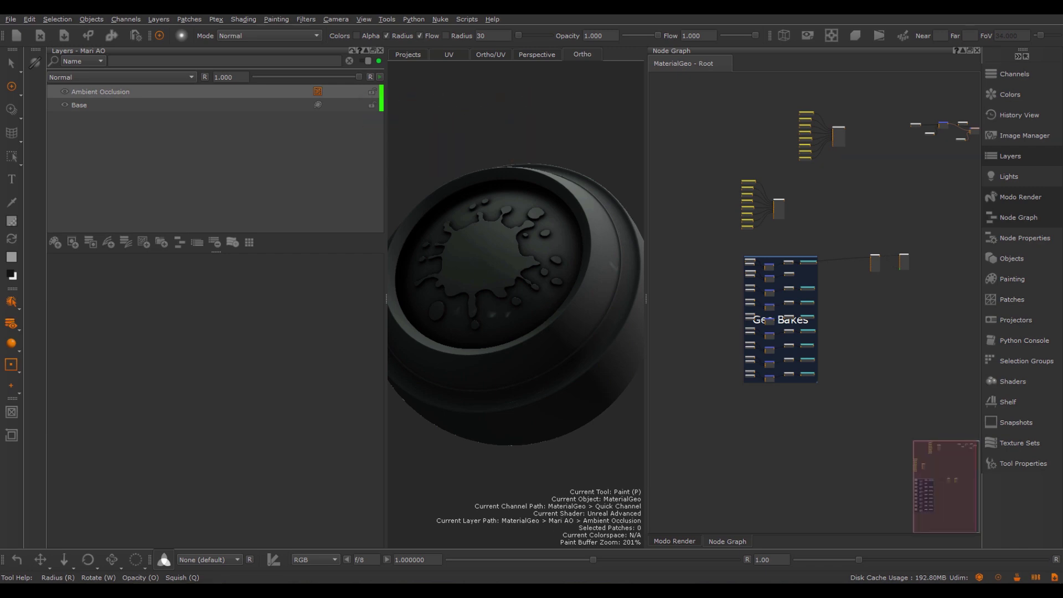
key(v)
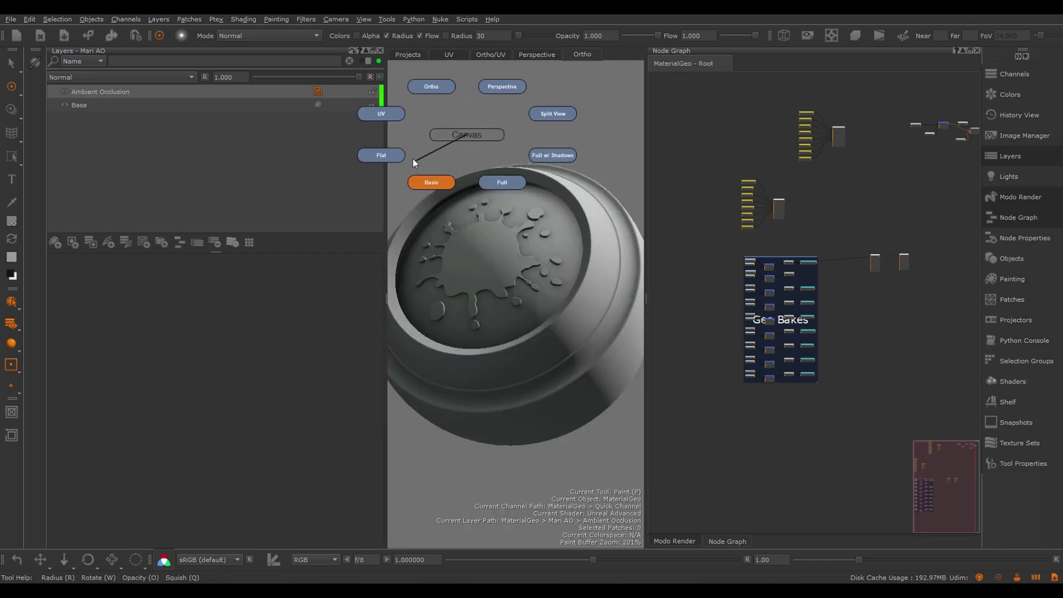
click(410, 160)
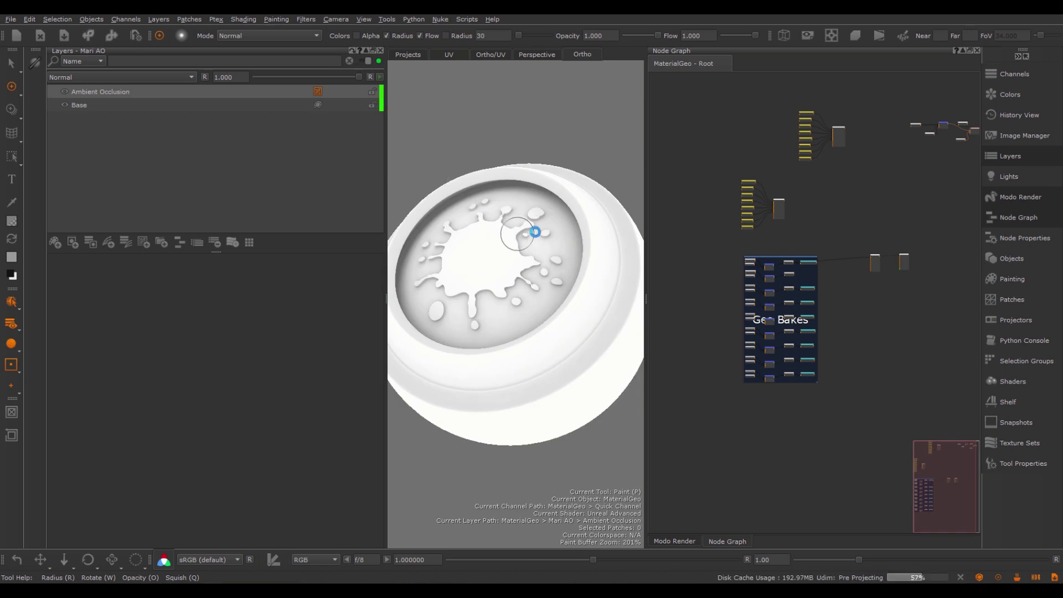
alt+middle_drag(526, 237, 559, 266)
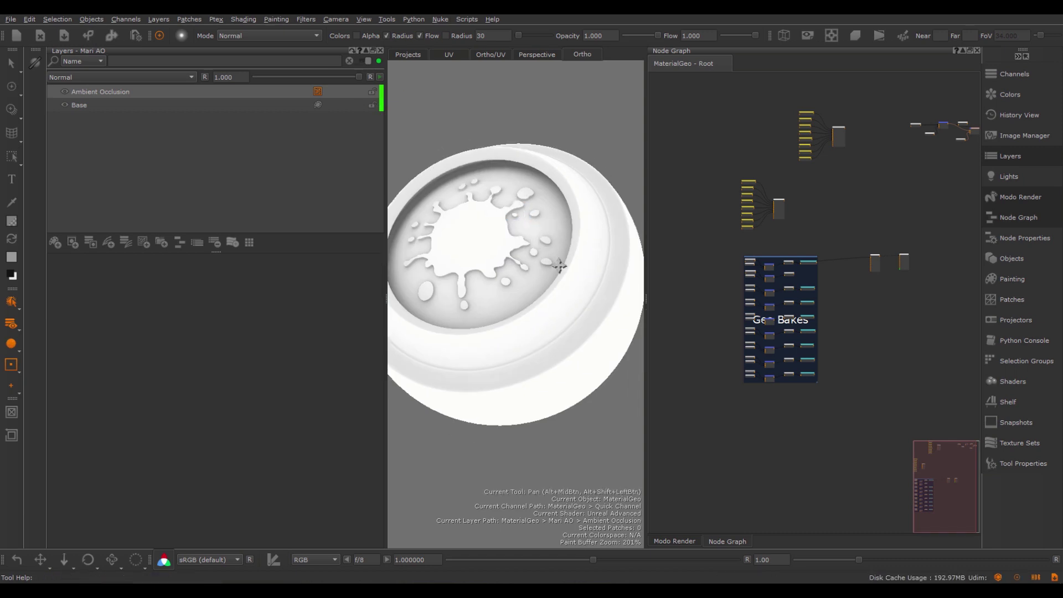
scroll(559, 266, down, 3)
scroll(569, 273, up, 5)
alt+drag(535, 312, 541, 273)
alt+right_drag(541, 273, 544, 260)
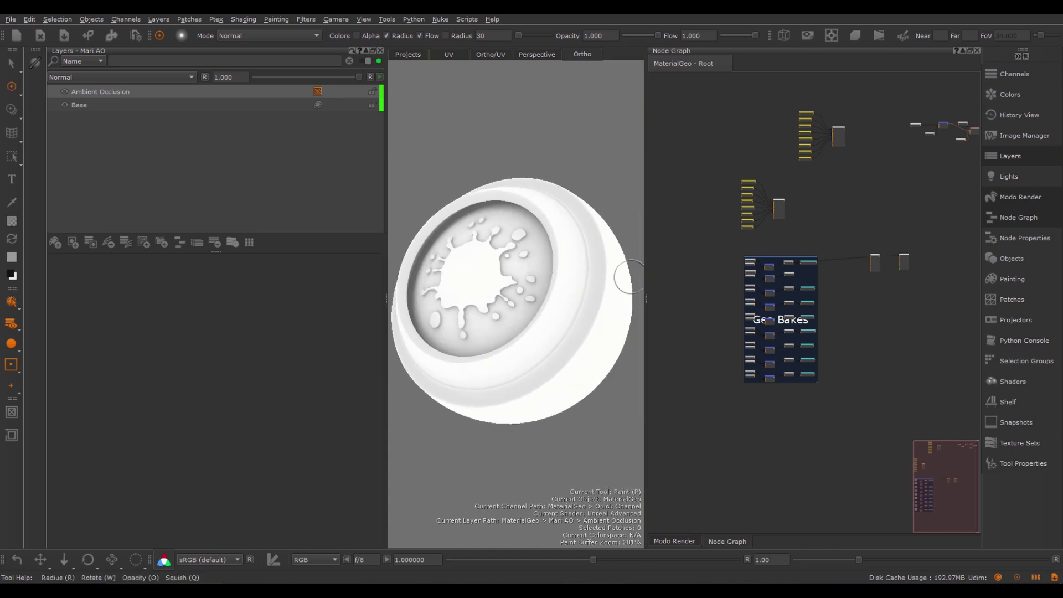
drag(385, 298, 306, 298)
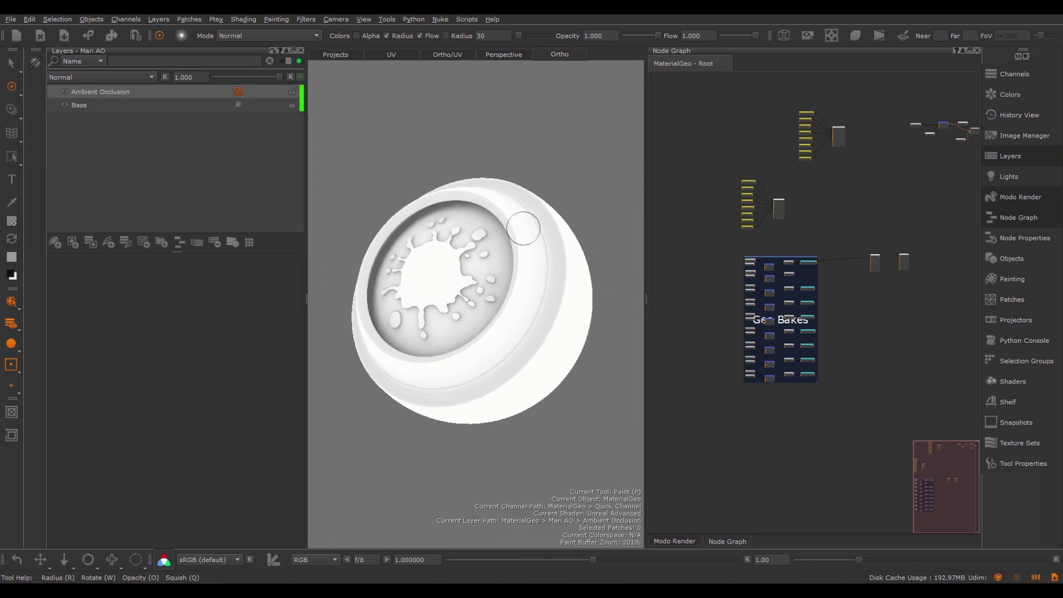
- Open the Modo Render bake settings and review the available bake presets
click(1013, 198)
click(759, 64)
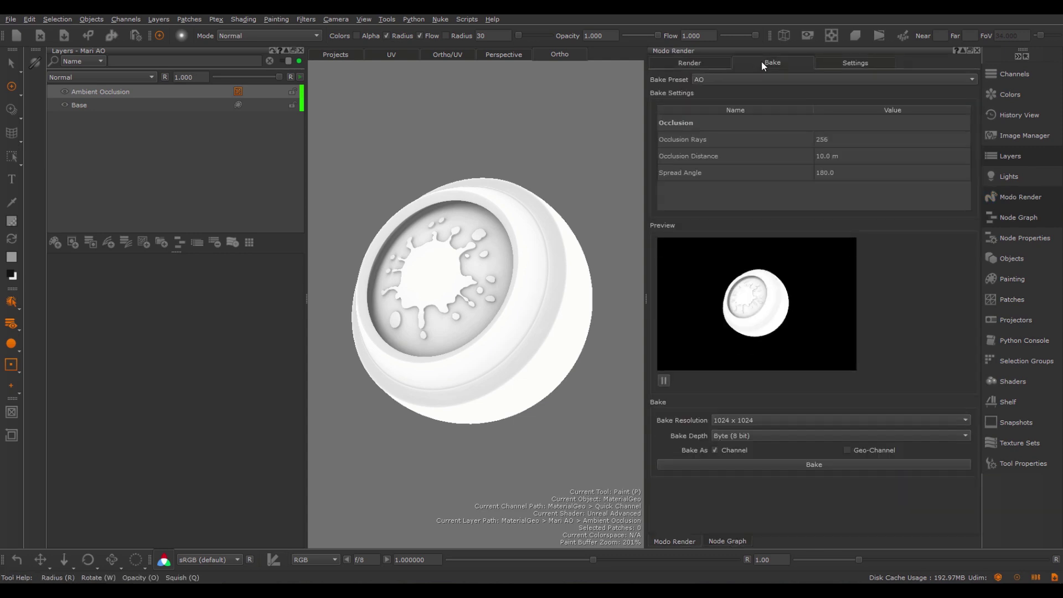
click(726, 80)
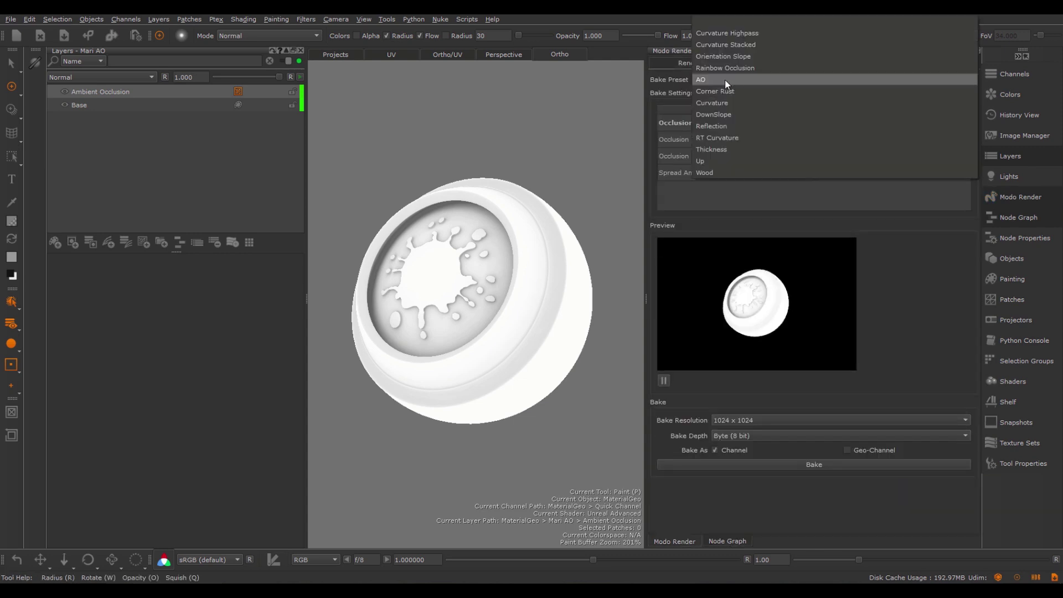
click(669, 79)
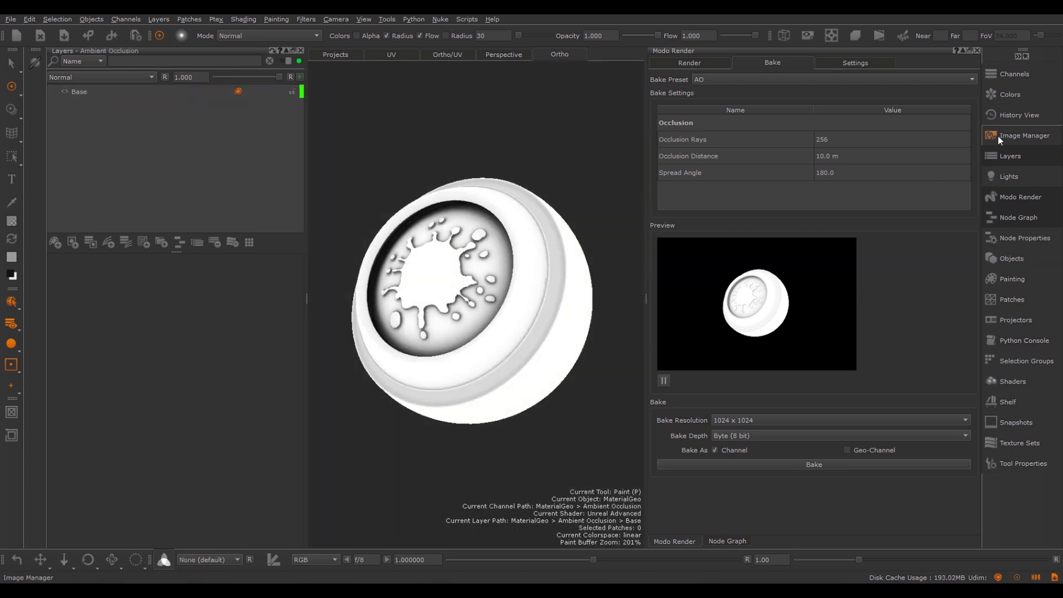
- Add a 2048 x 2048, 16bit (Half) channel named Imported AO with Scalar Data enabled for its color data
click(1017, 74)
drag(856, 78, 858, 166)
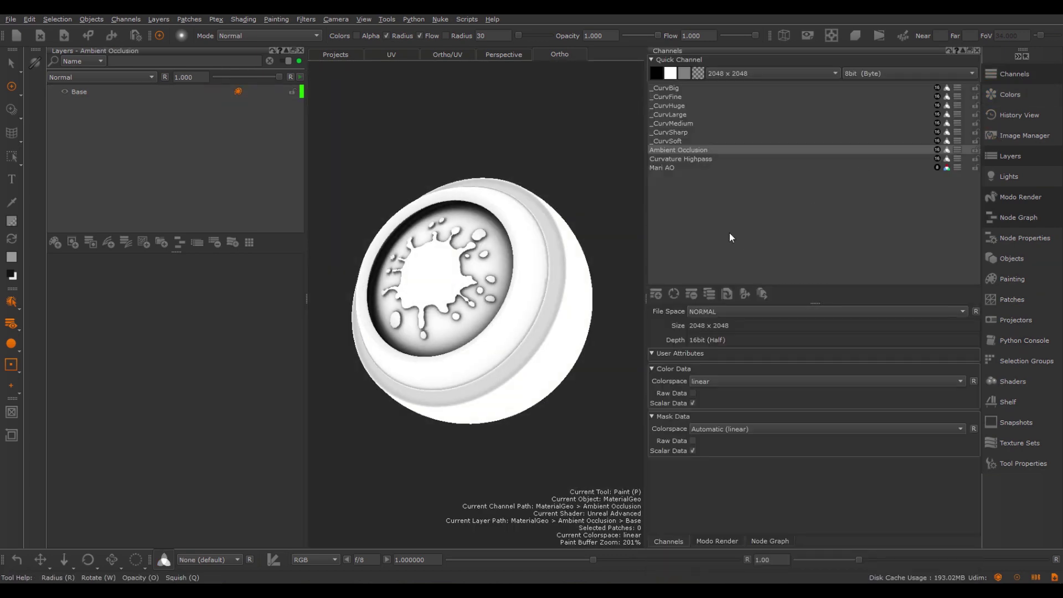
click(657, 293)
double_click(526, 189)
text(Imported AO)
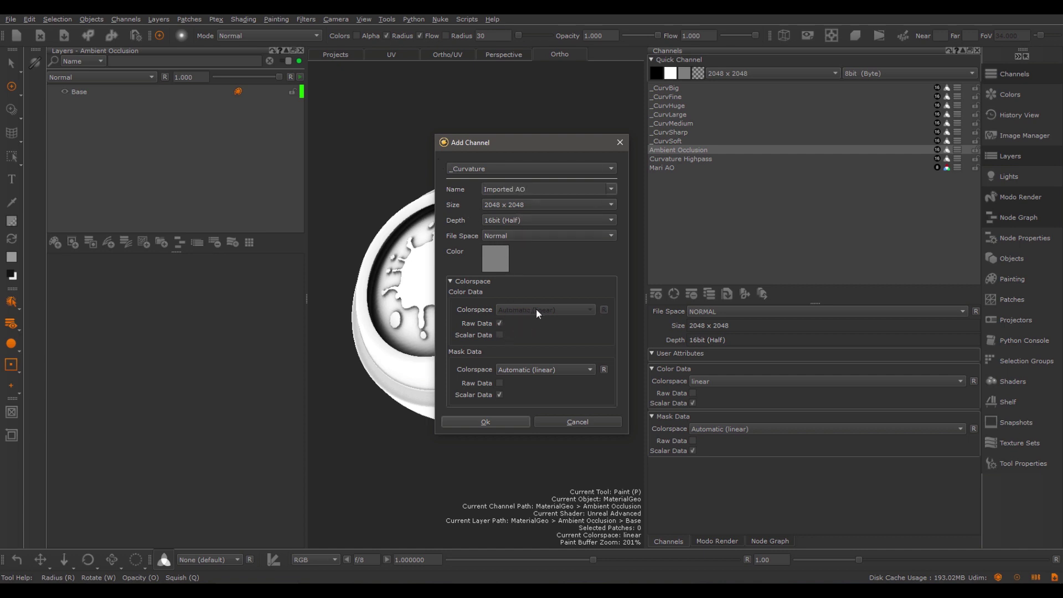
click(500, 335)
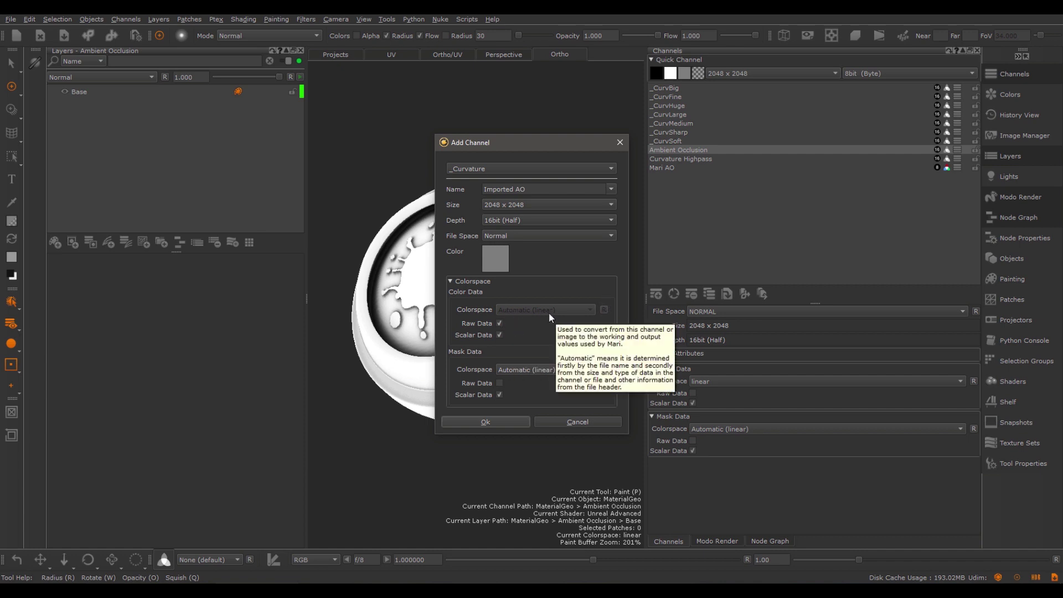
click(485, 421)
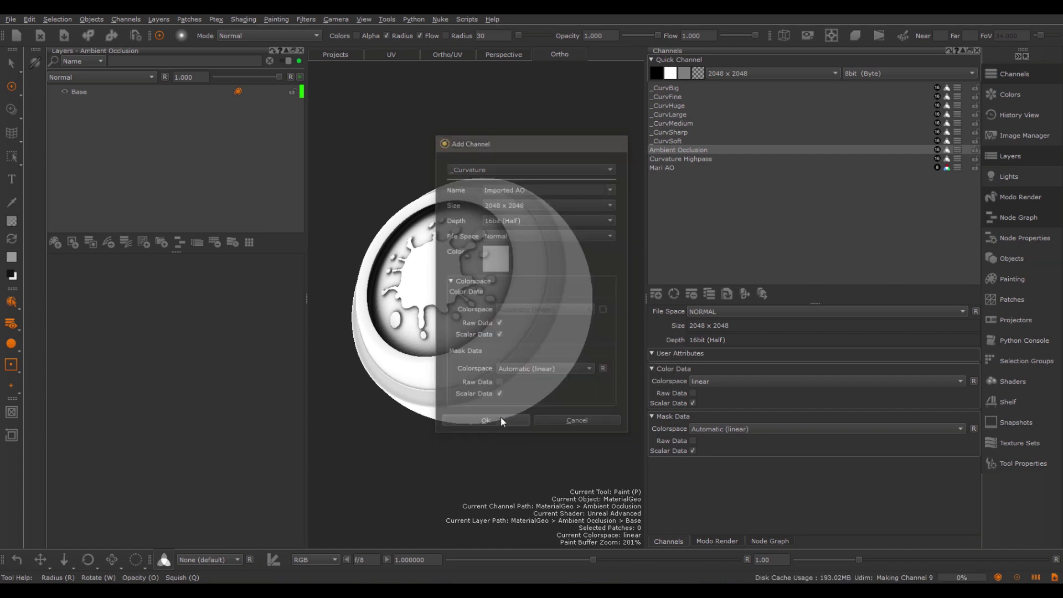
- Import the Ambient Occlusion.$UDIM.tif sequence into a new layer of the Imported AO channel, with colorspace set to linear
click(91, 94)
key(ctrl+z)
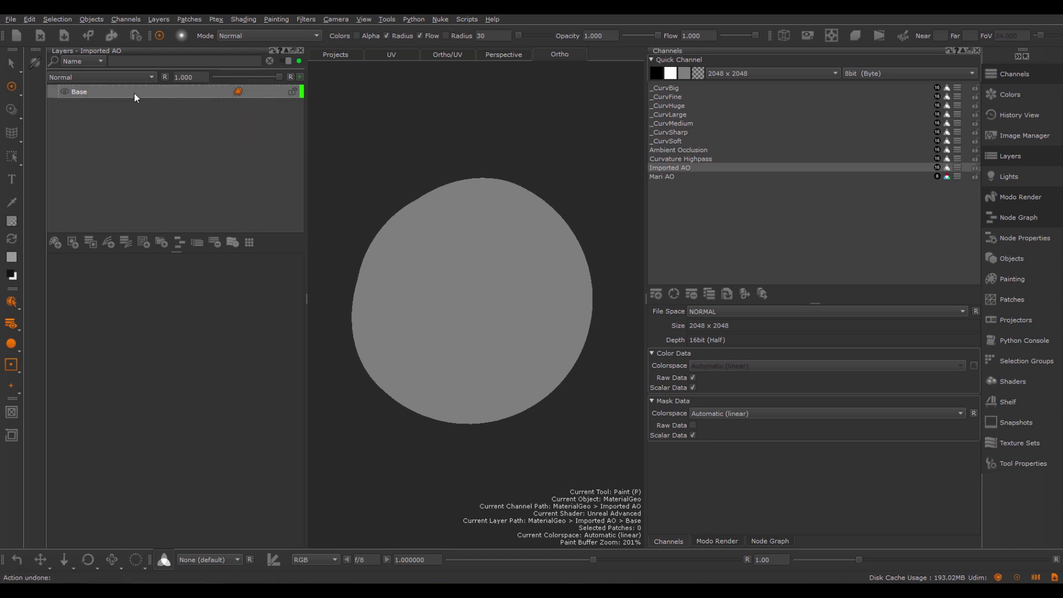
right_click(134, 93)
mouse_move(242, 417)
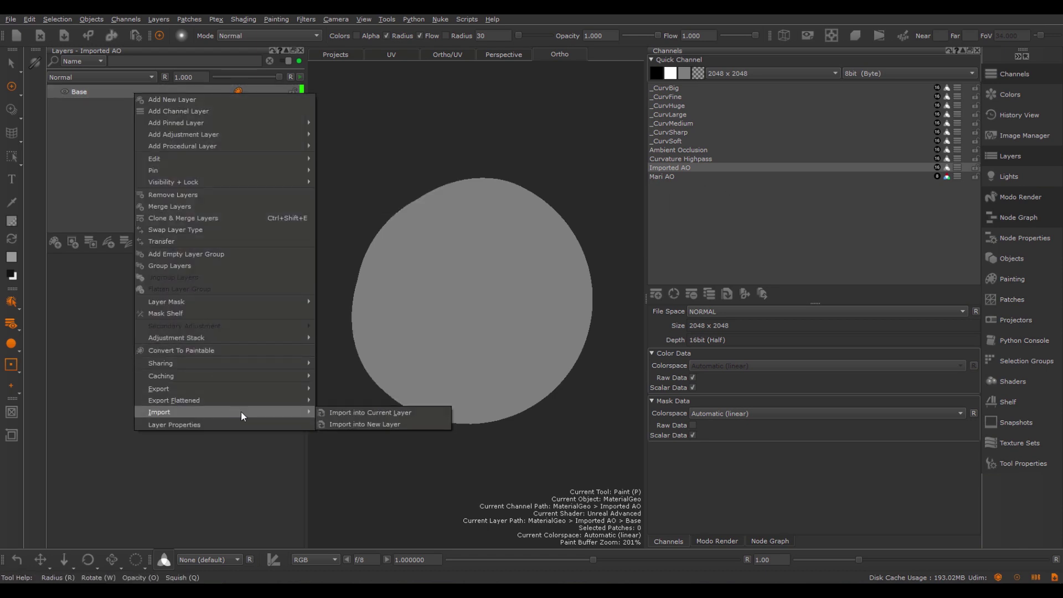
click(388, 421)
click(543, 227)
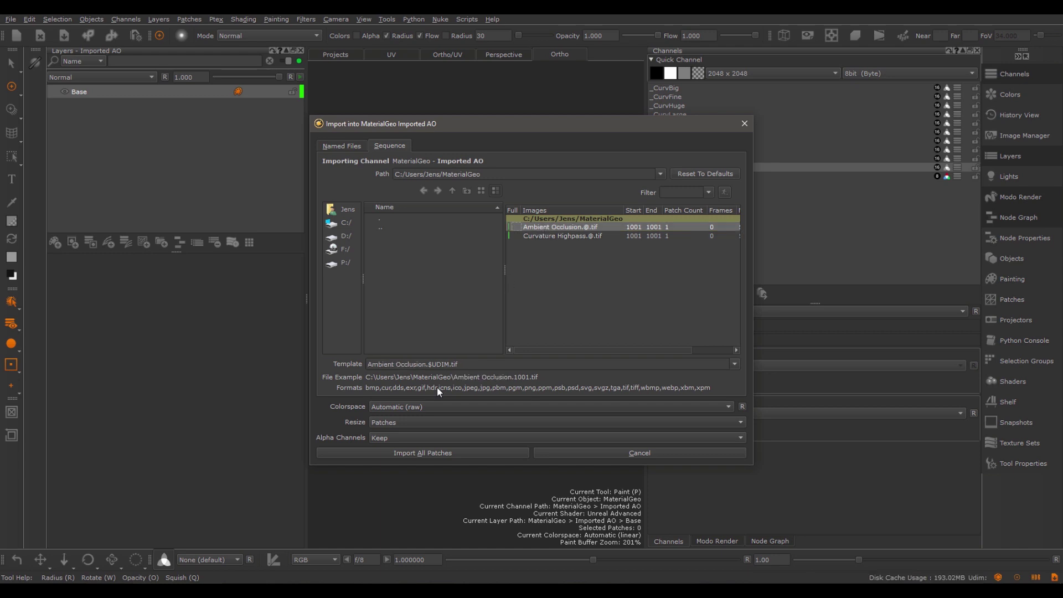
click(417, 405)
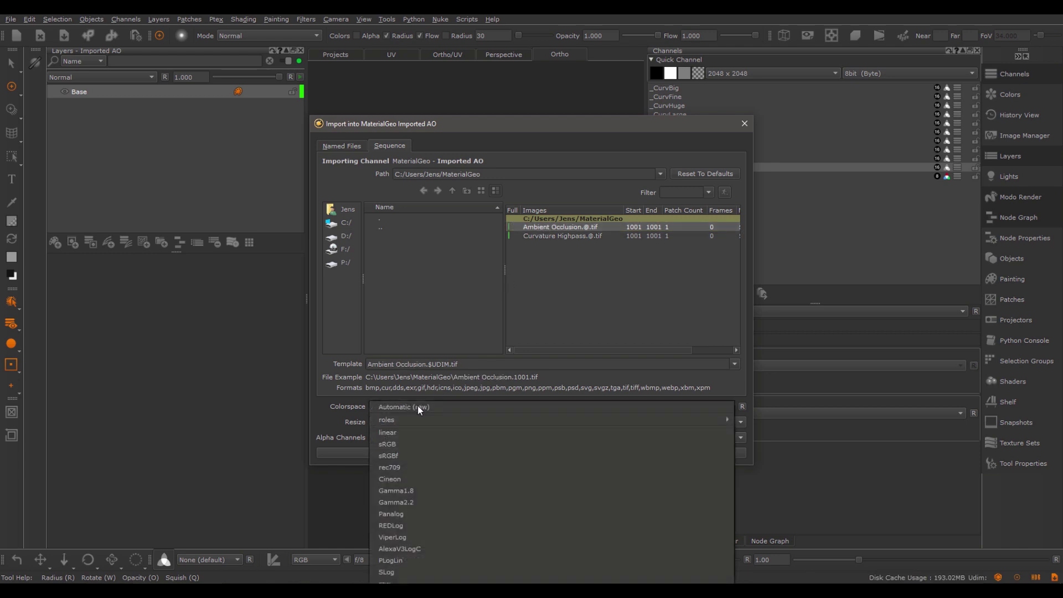
click(406, 433)
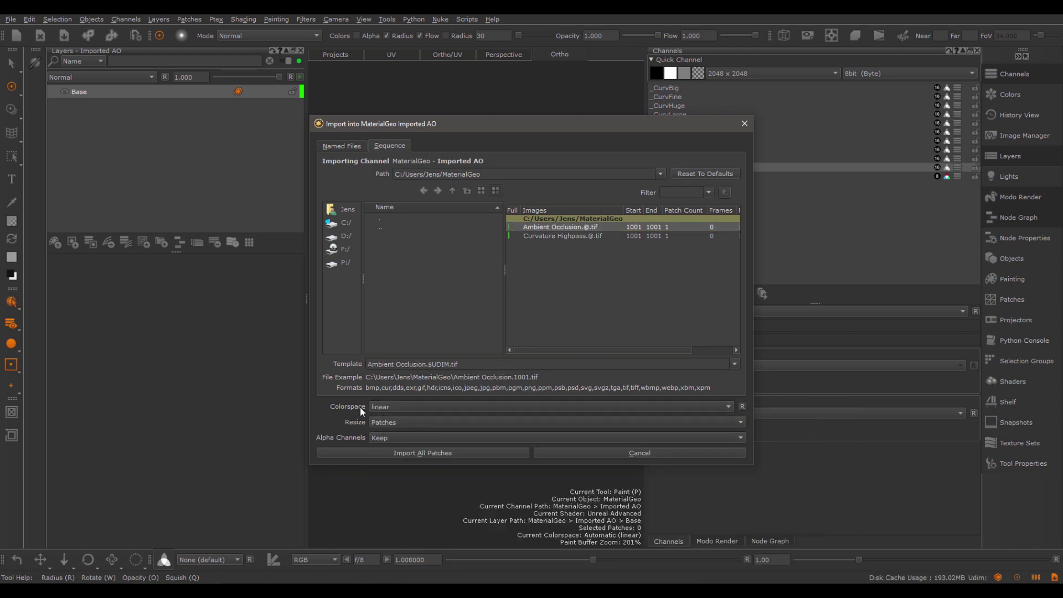
click(401, 452)
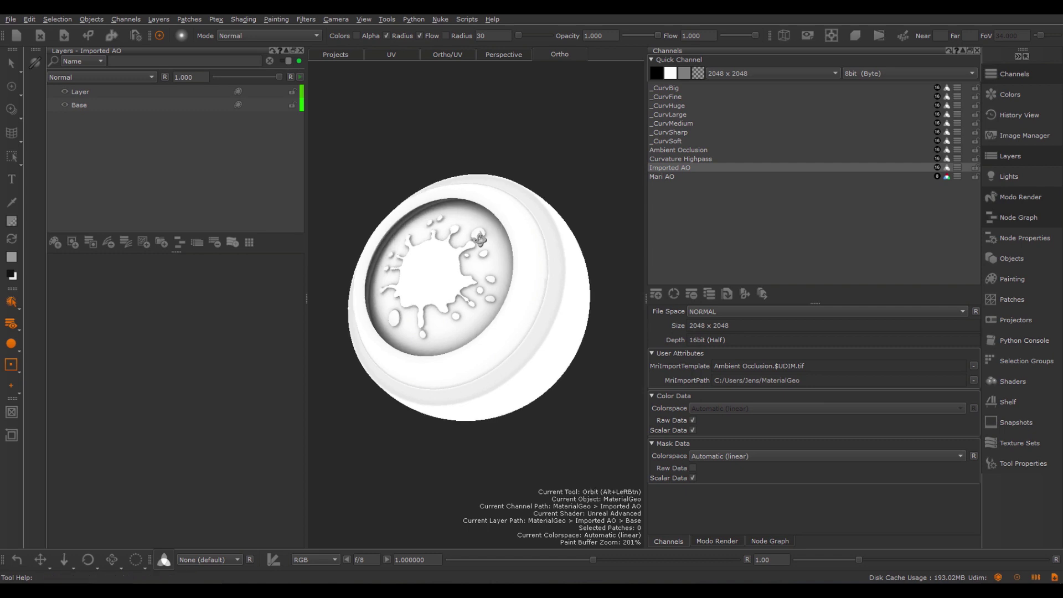
mouse_move(434, 386)
alt+right_down()
mouse_move(497, 244)
mouse_move(493, 222)
mouse_move(487, 244)
alt+right_up()
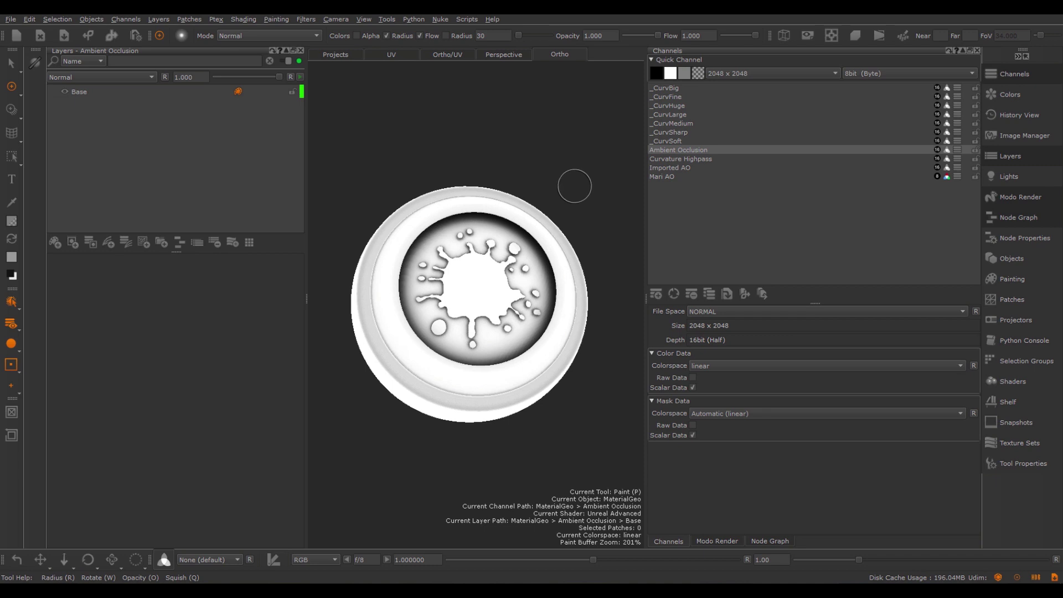
- Add a 2048 x 2048, 16bit (Half) channel named Curvature Substance with Raw Data and Scalar Data enabled for its color data
click(656, 293)
drag(537, 191, 393, 189)
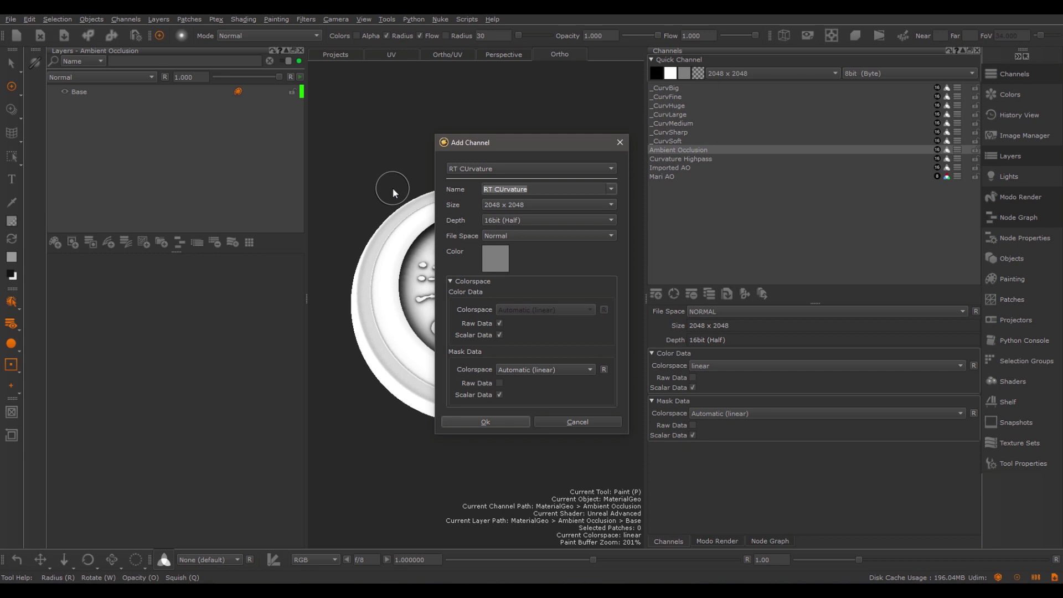
text(Curvature Substance)
click(492, 420)
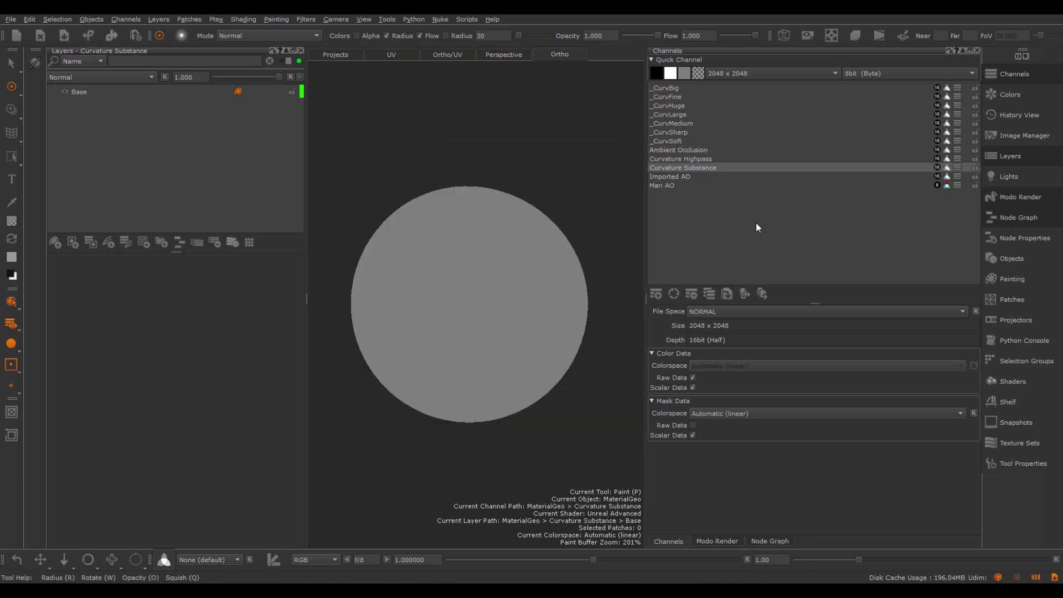
- Import the Curvature Highpass.$UDIM.tif sequence into the Base layer with linear colorspace, and inspect the curvature on the model
right_click(154, 94)
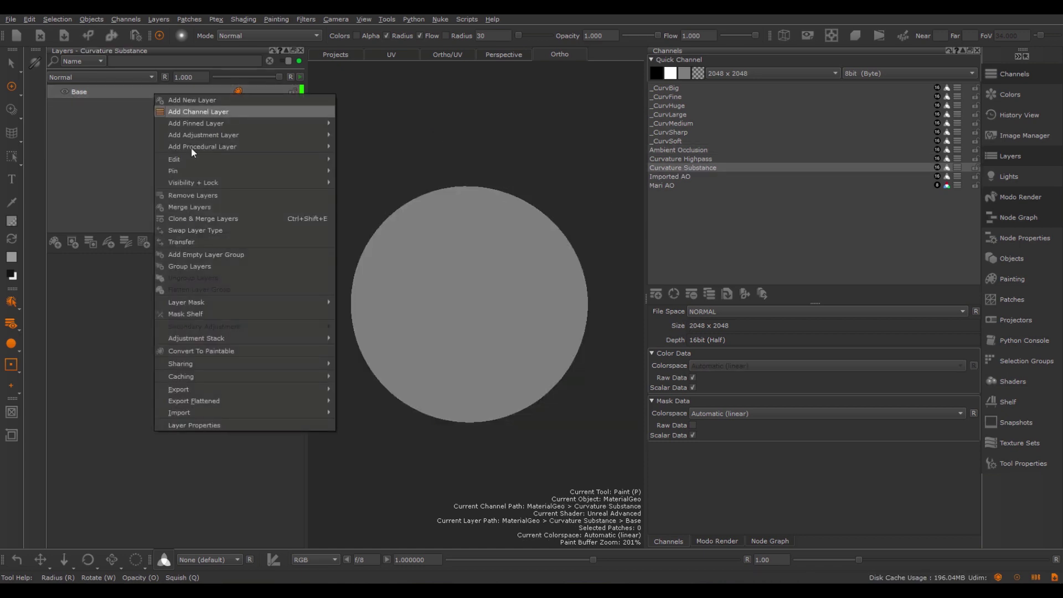
mouse_move(248, 401)
click(387, 413)
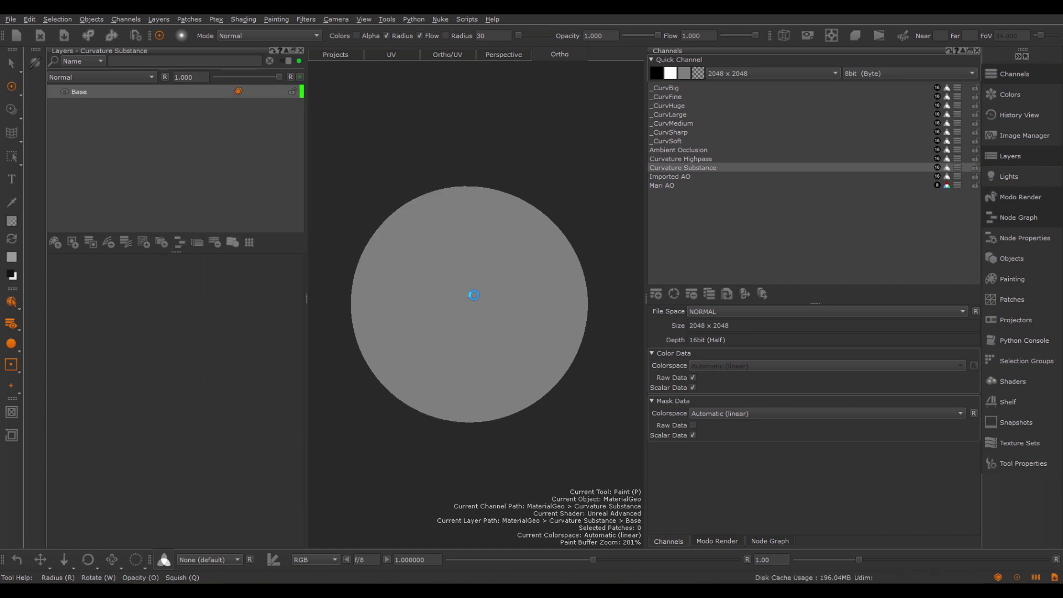
click(555, 235)
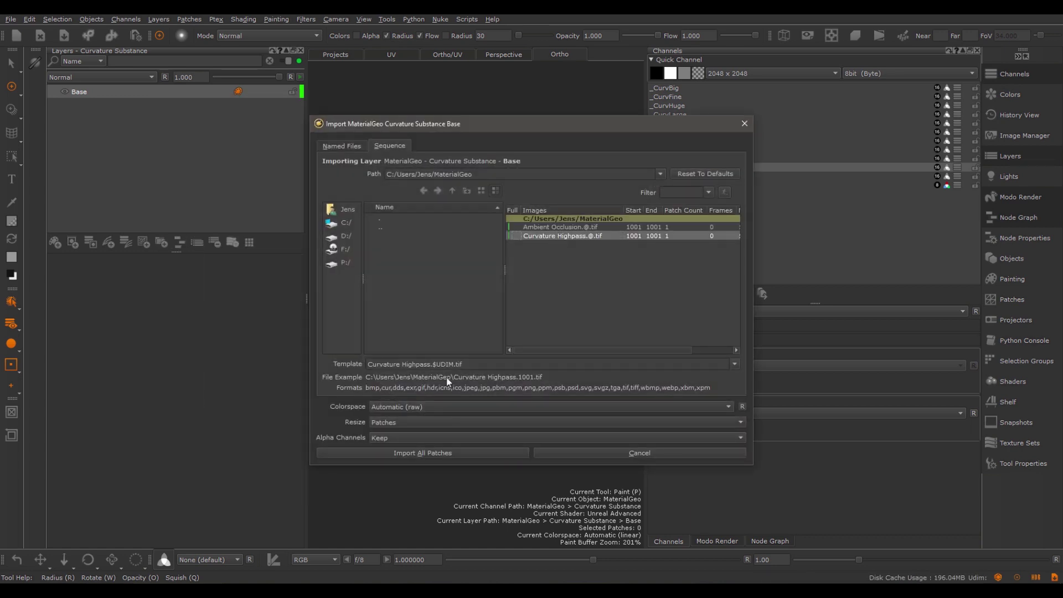
click(397, 407)
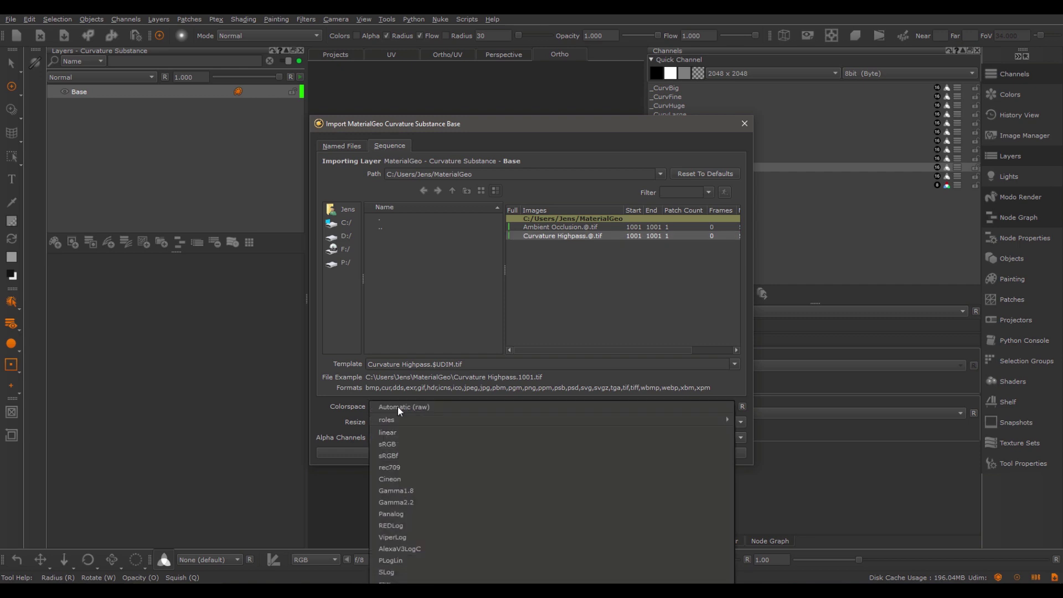
click(401, 426)
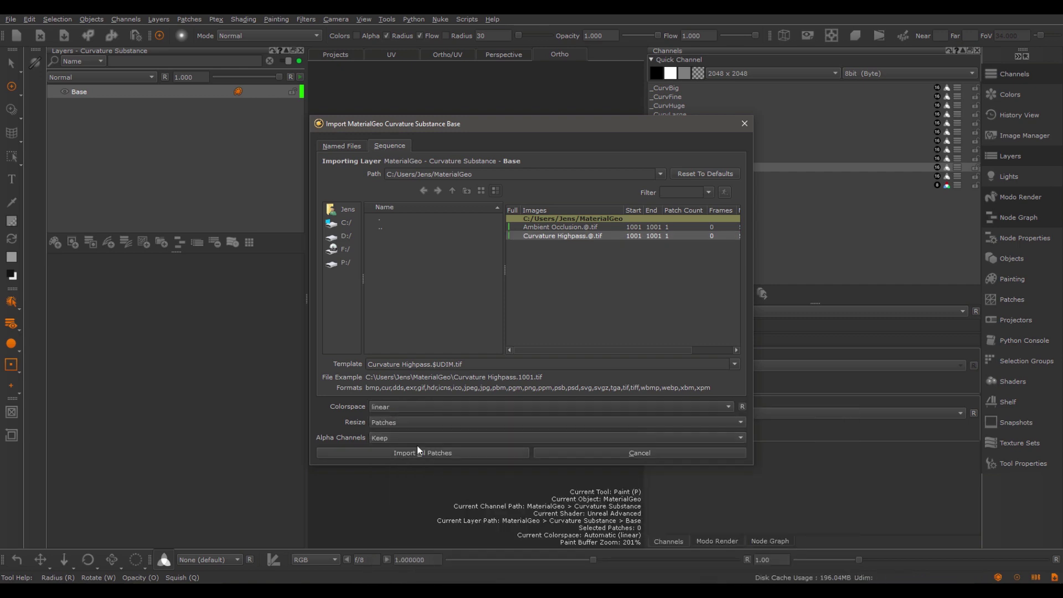
click(402, 452)
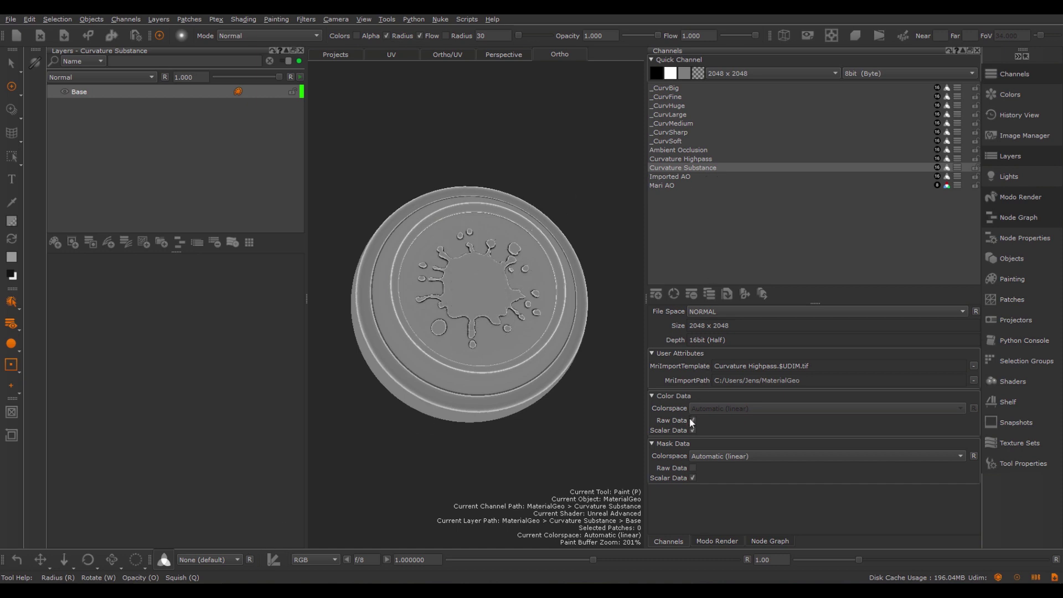
mouse_move(500, 276)
alt+mouse_down()
mouse_move(487, 232)
mouse_move(501, 259)
alt+mouse_up()
scroll(501, 259, up, 3)
scroll(508, 257, down, 2)
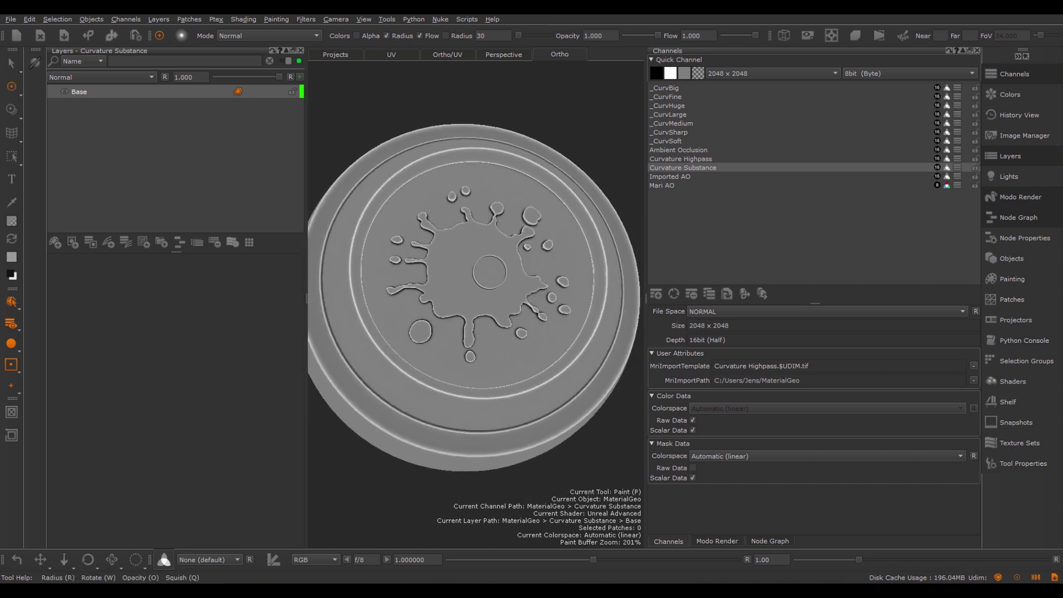
alt+drag(507, 262, 619, 359)
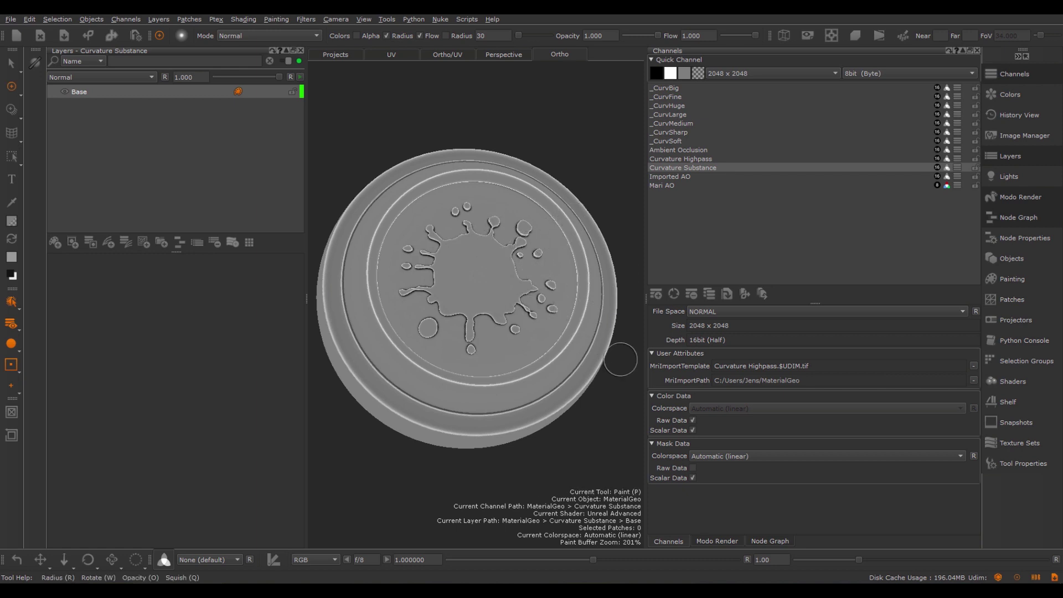
- Review the Modo Render bake presets and choose Curvature
click(716, 541)
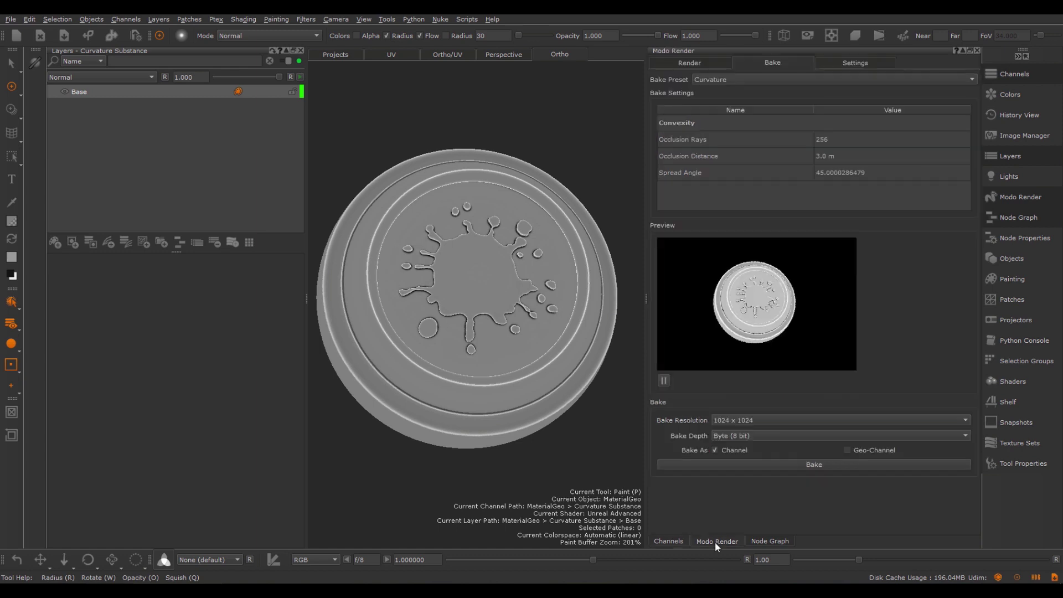
click(702, 79)
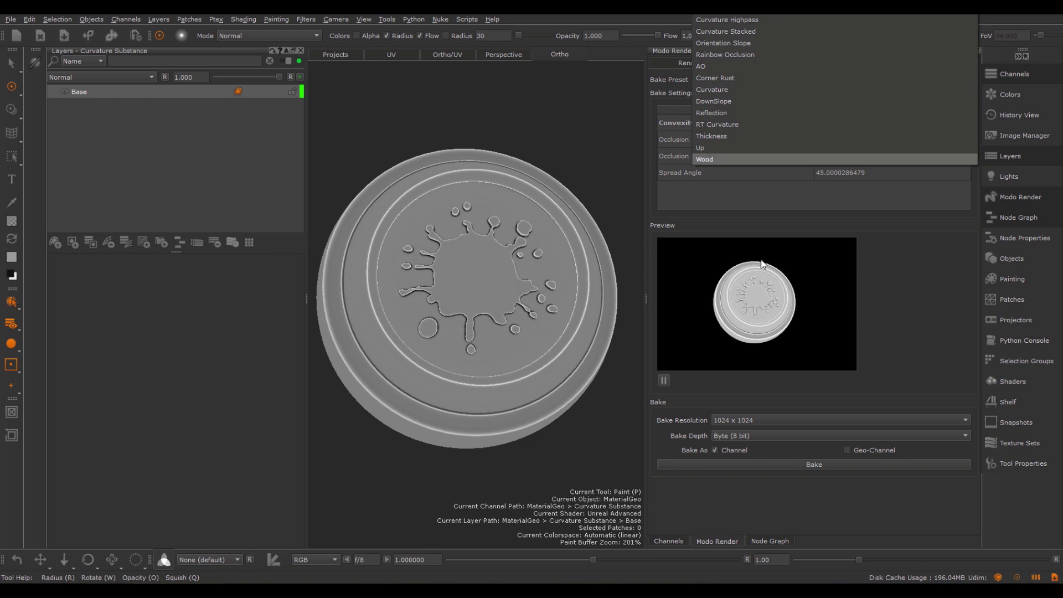
click(729, 90)
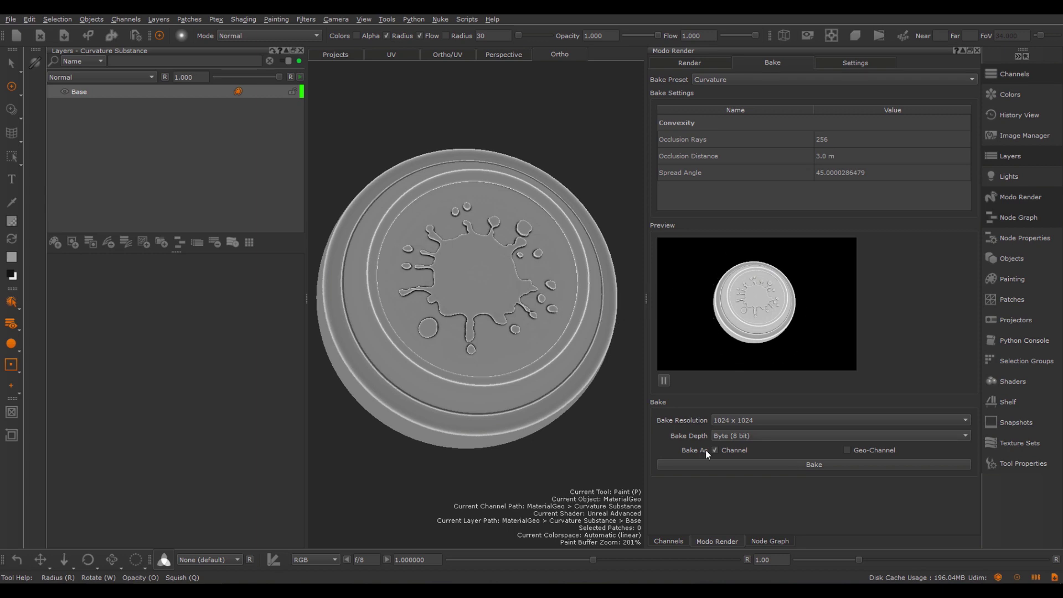
- Add a 2048 x 2048, 16bit (Half) channel named RT CUrvature with Raw Data and Scalar Data enabled for its color data
click(669, 542)
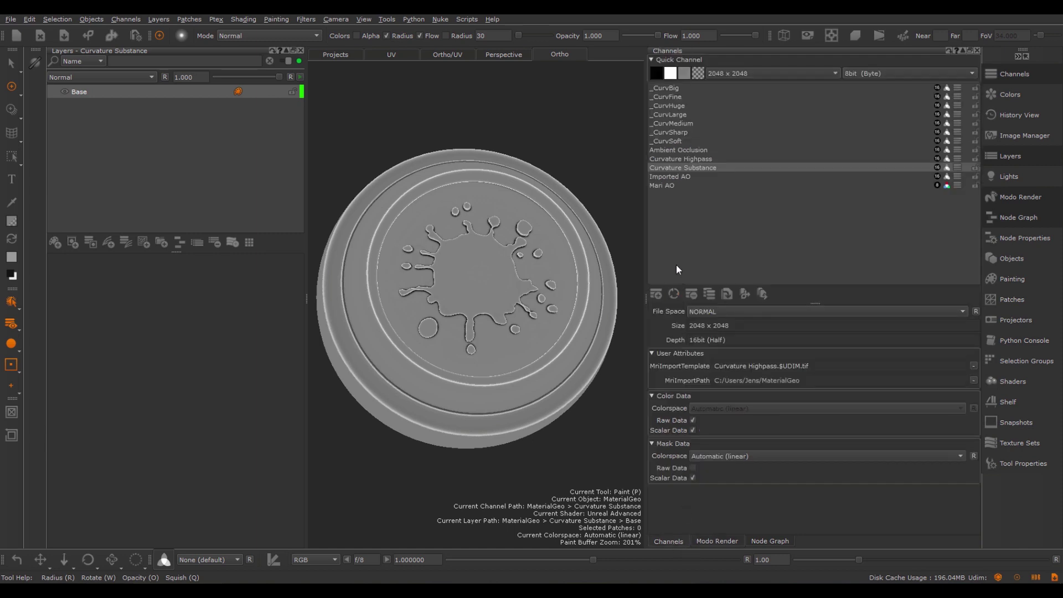
click(656, 294)
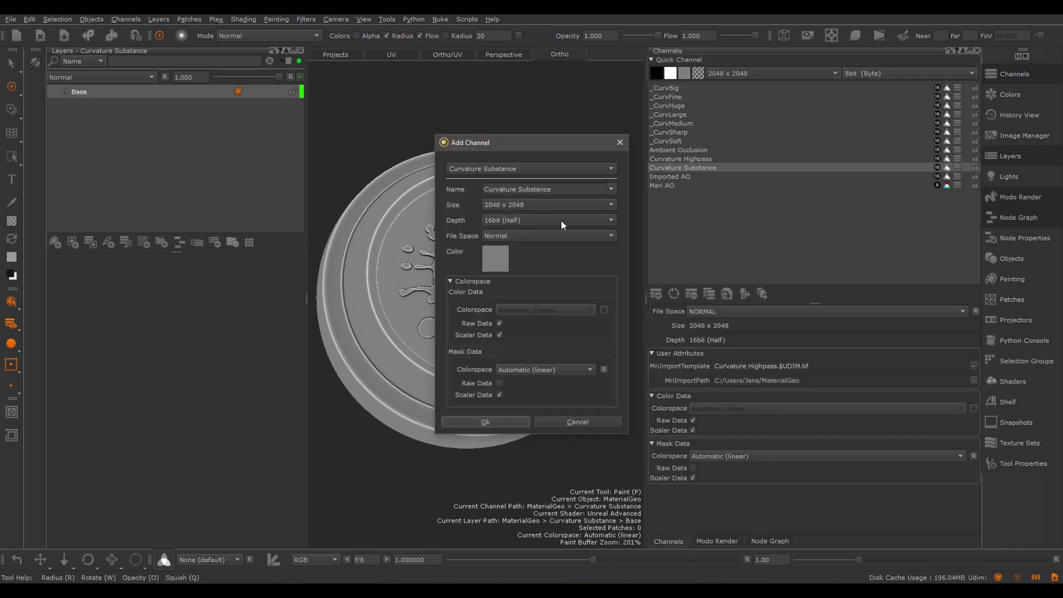
triple_click(558, 189)
text(RT Curva)
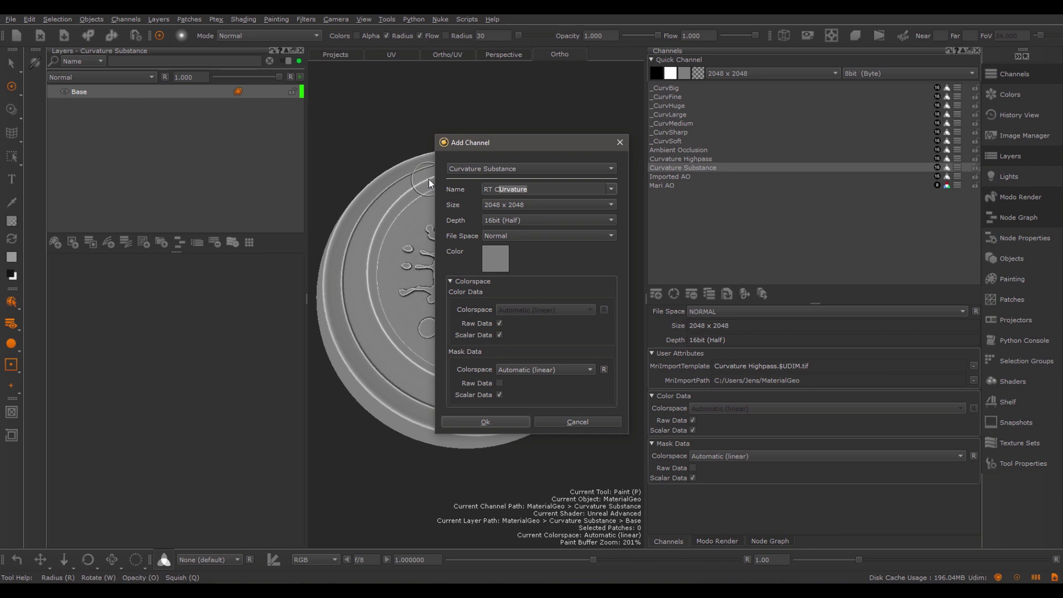
text(ture)
click(499, 421)
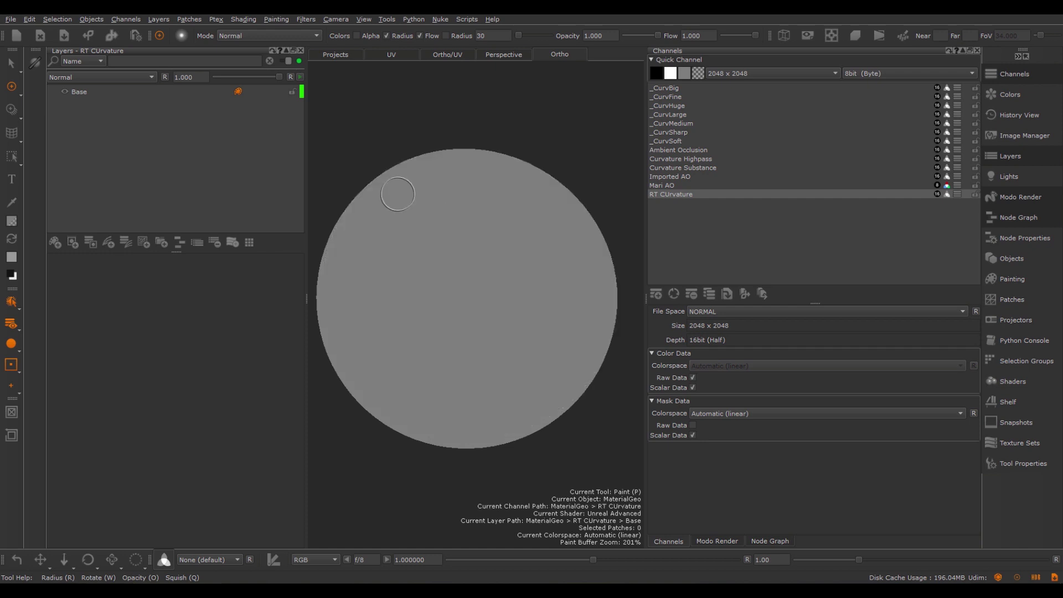
- Add a procedural Curvature layer above Base in the RT CUrvature channel
click(128, 92)
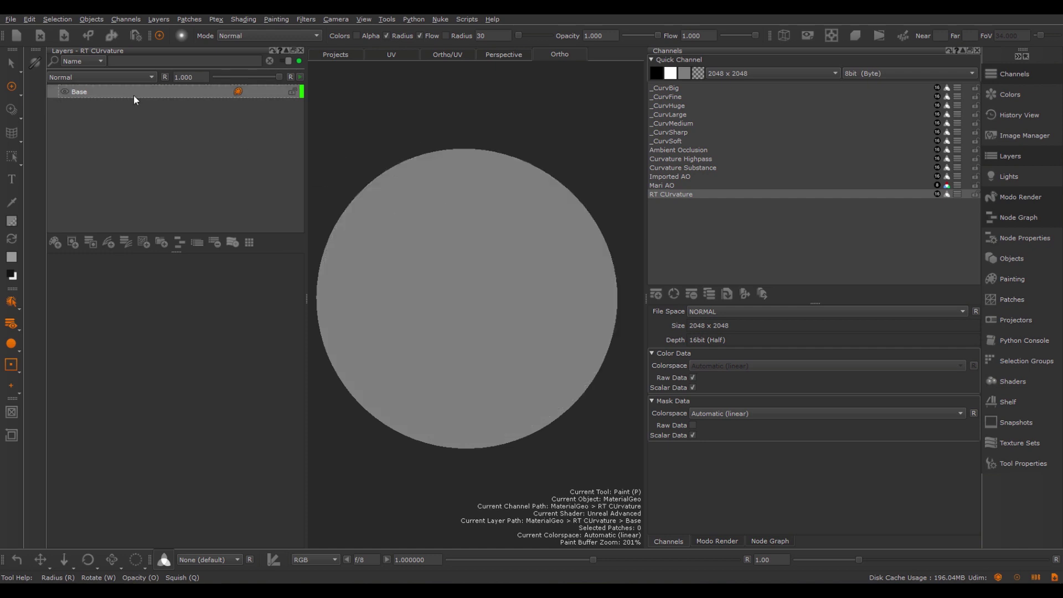
key(Tab)
text(curv)
key(Down)
key(Return)
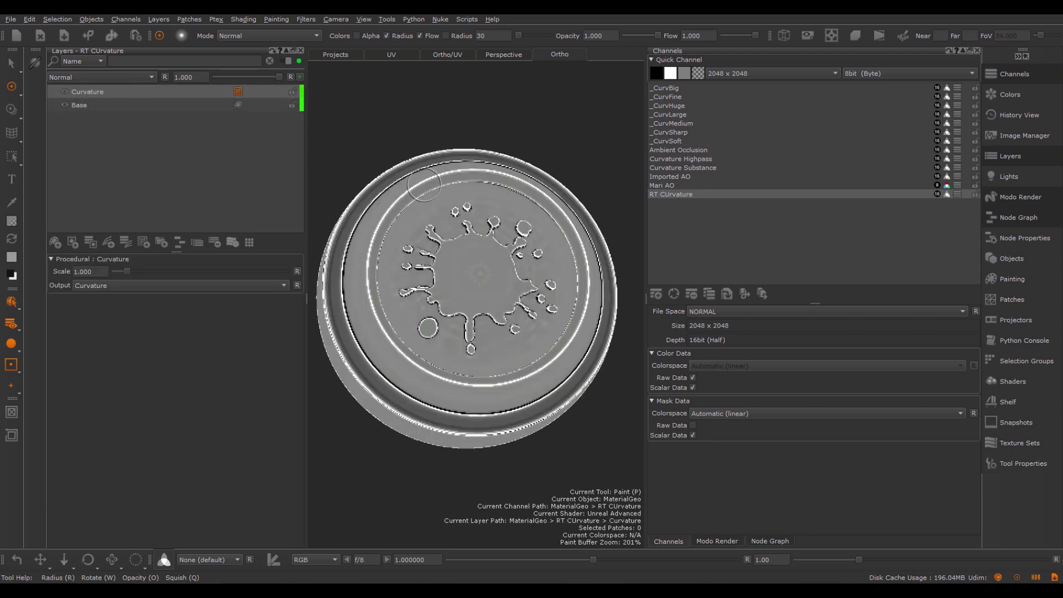
- Try a higher Scale on the procedural Curvature layer while inspecting the model, and set it back to 1
alt+drag(476, 299, 421, 277)
scroll(476, 298, up, 5)
scroll(476, 299, down, 2)
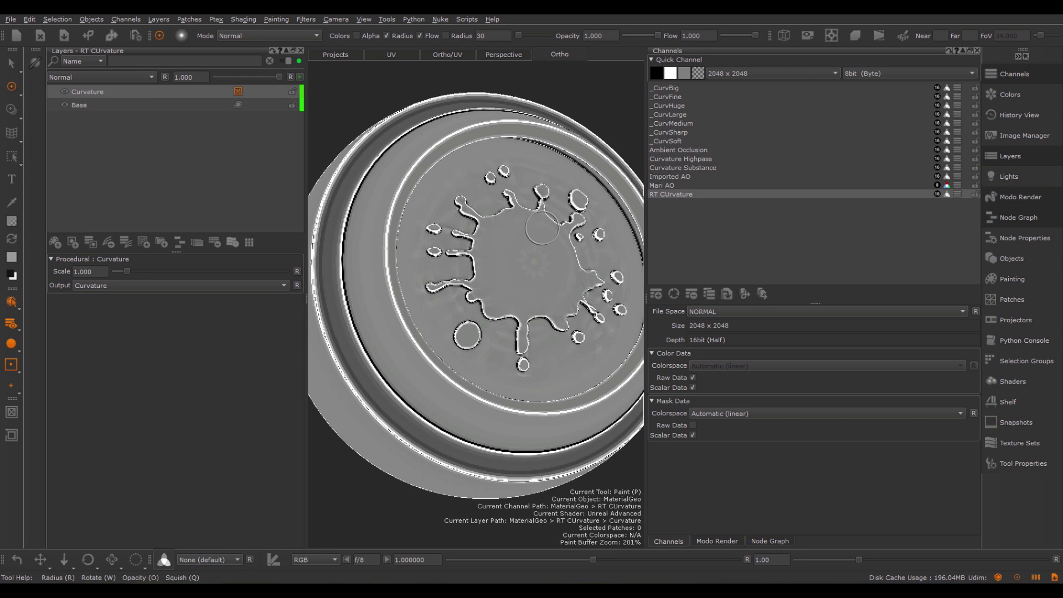
mouse_move(126, 270)
mouse_down()
mouse_move(233, 280)
mouse_move(155, 283)
mouse_up()
text(1)
key(Return)
alt+drag(492, 243, 430, 252)
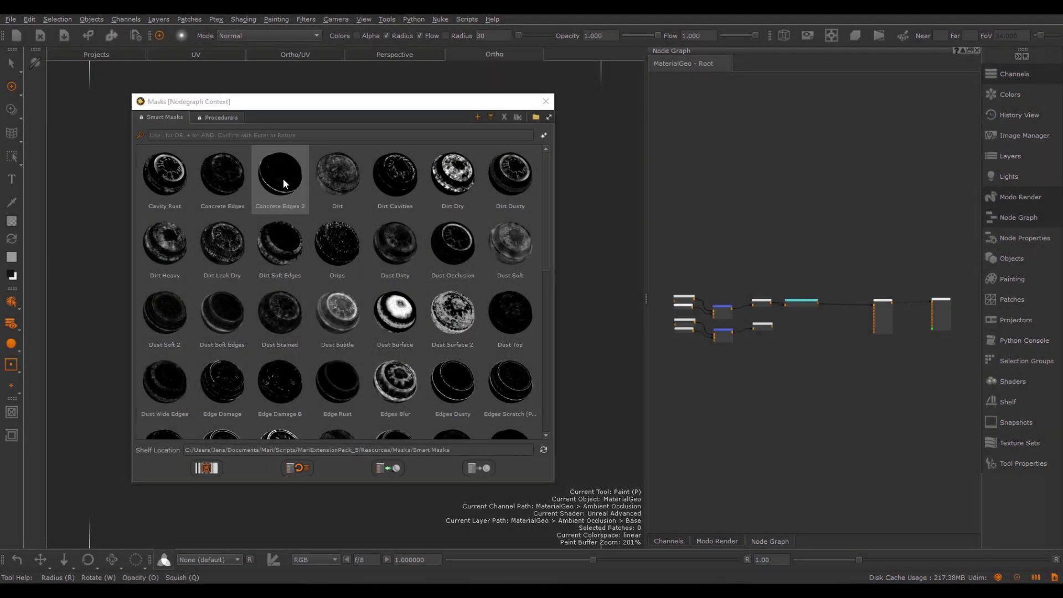
- Place the Concrete Edges 2 smart mask in the node graph and dismiss its mask preset setup without processing
drag(274, 170, 733, 177)
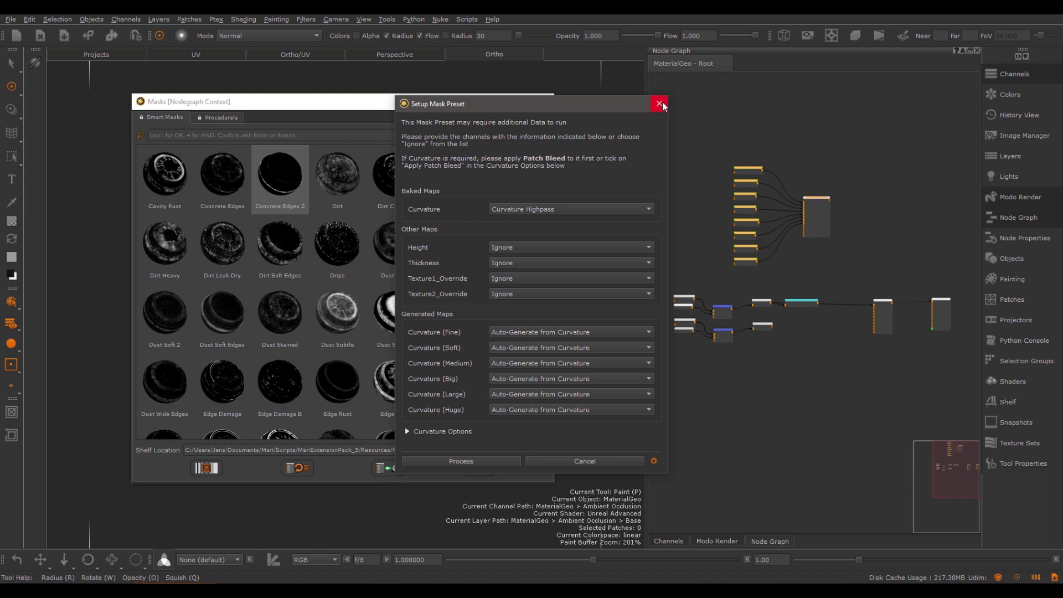
click(660, 104)
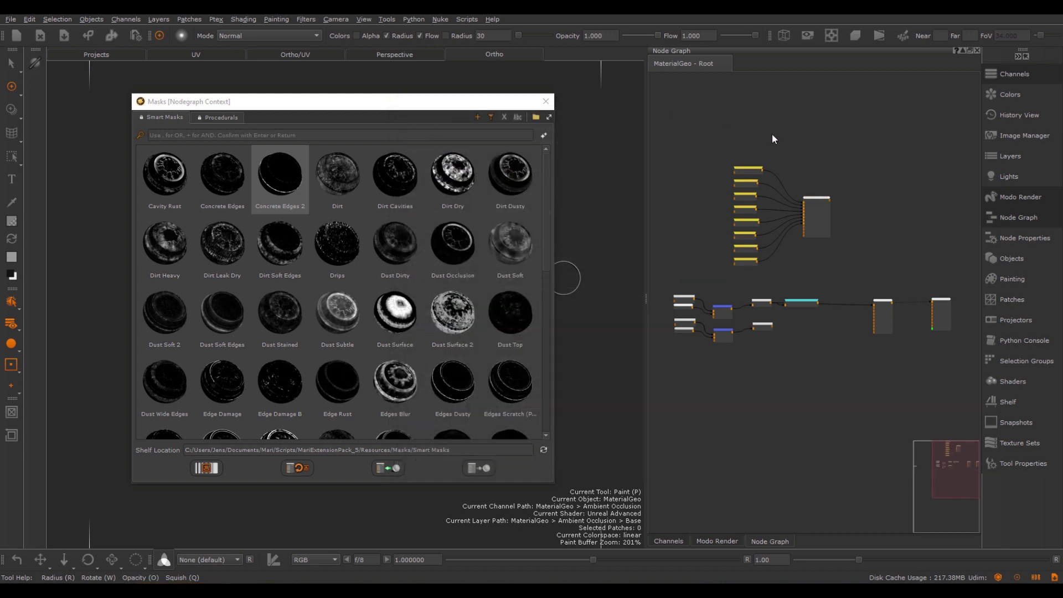
- Select the placed smart mask's group node, view its maps in the Smart Mask Setup Tool, and close the setup without processing
right_click(684, 95)
mouse_move(723, 148)
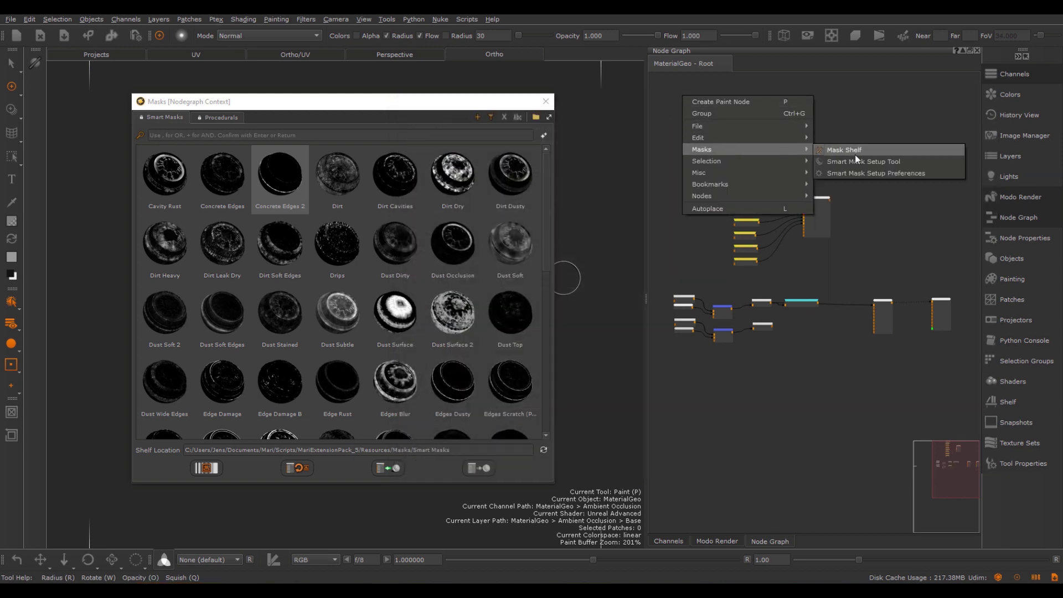
click(833, 88)
click(810, 204)
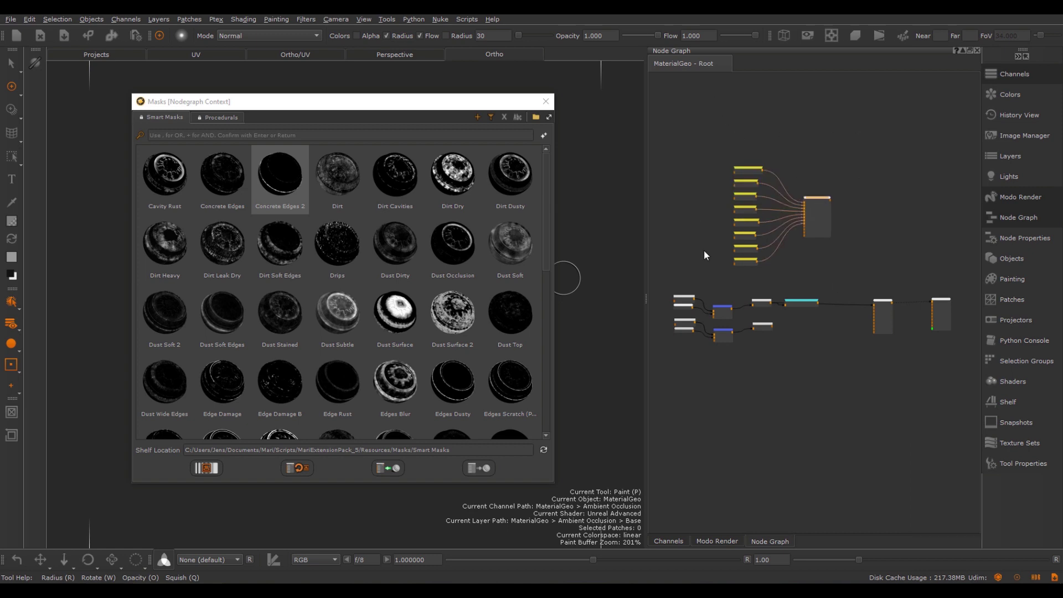
right_click(681, 109)
mouse_move(714, 161)
click(903, 174)
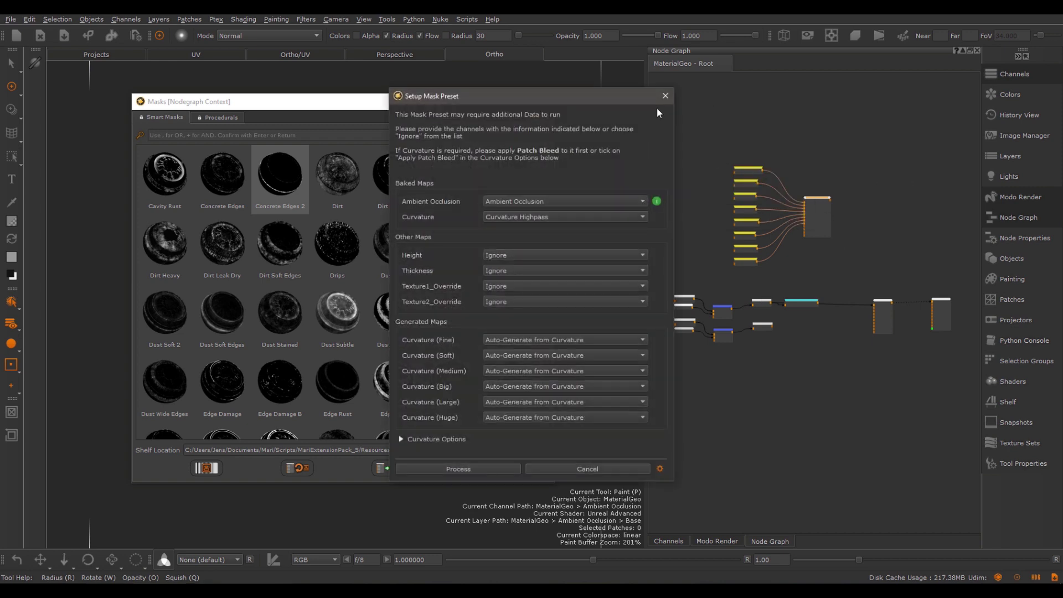
click(664, 97)
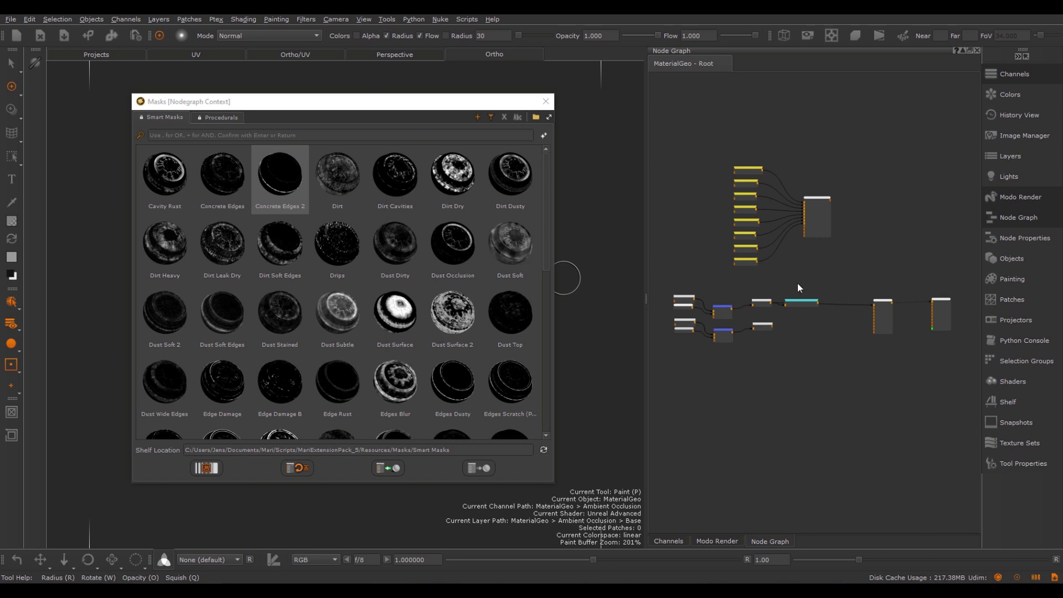
- Try to run the Smart Mask Setup Tool from the node graph without any node selected, and dismiss the notice
right_click(671, 108)
mouse_move(714, 164)
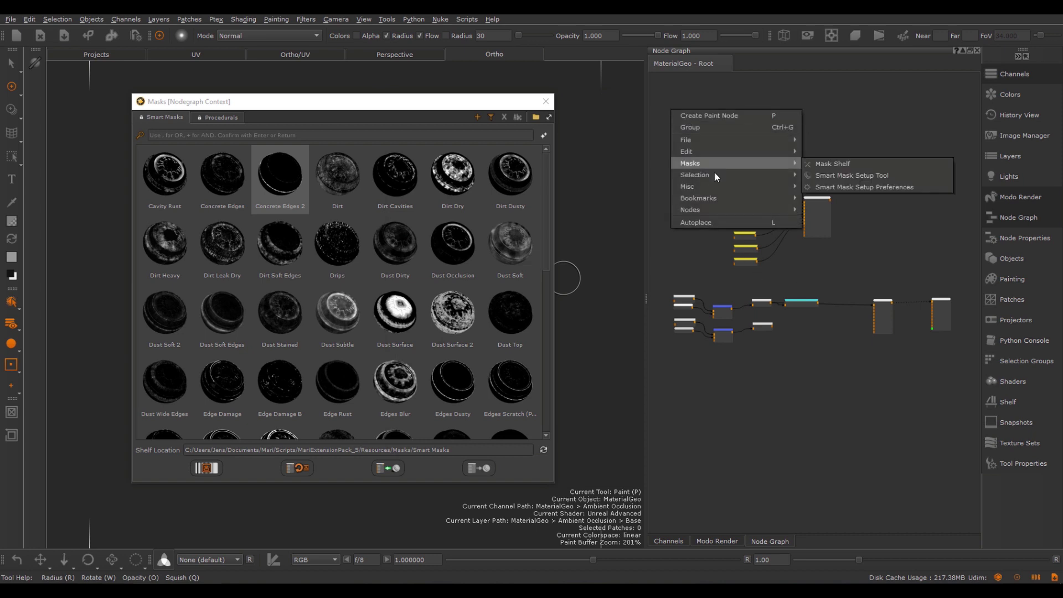
click(861, 175)
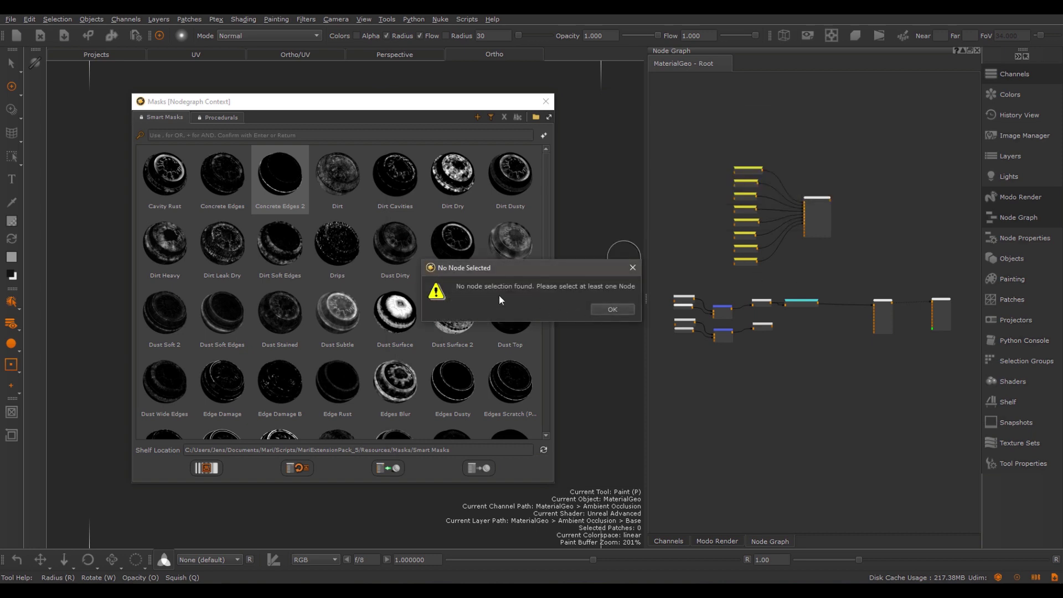
click(613, 309)
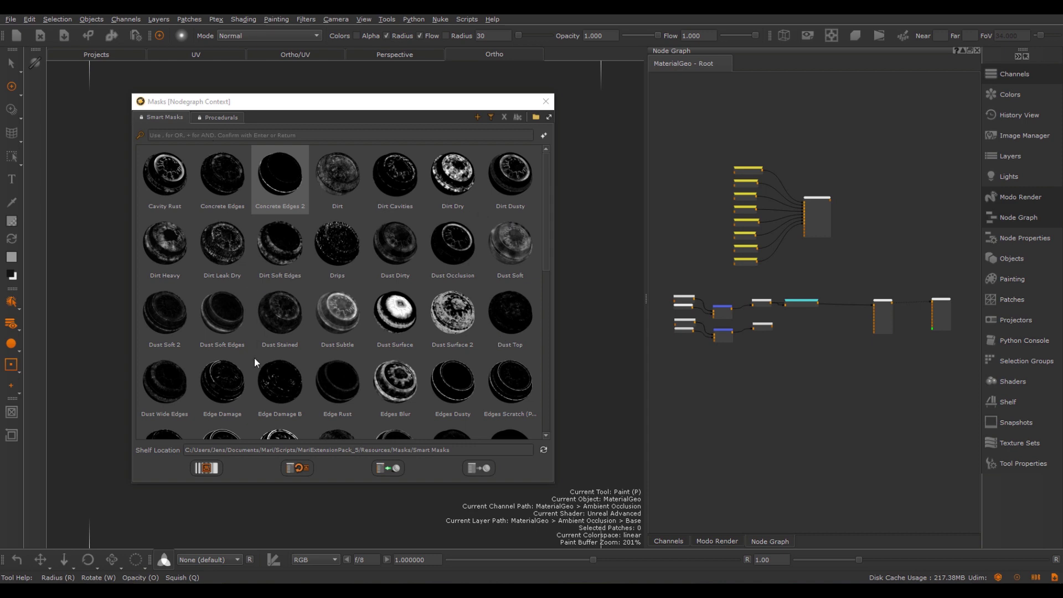
- View the mask shelf's setup for pre-generating map data, and close it without processing
click(207, 468)
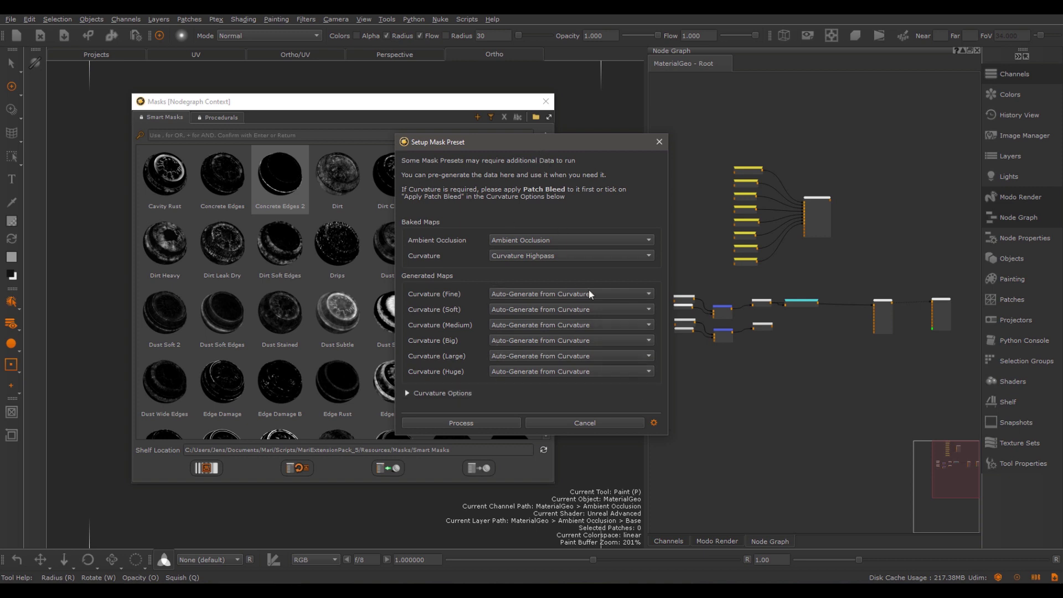
click(659, 143)
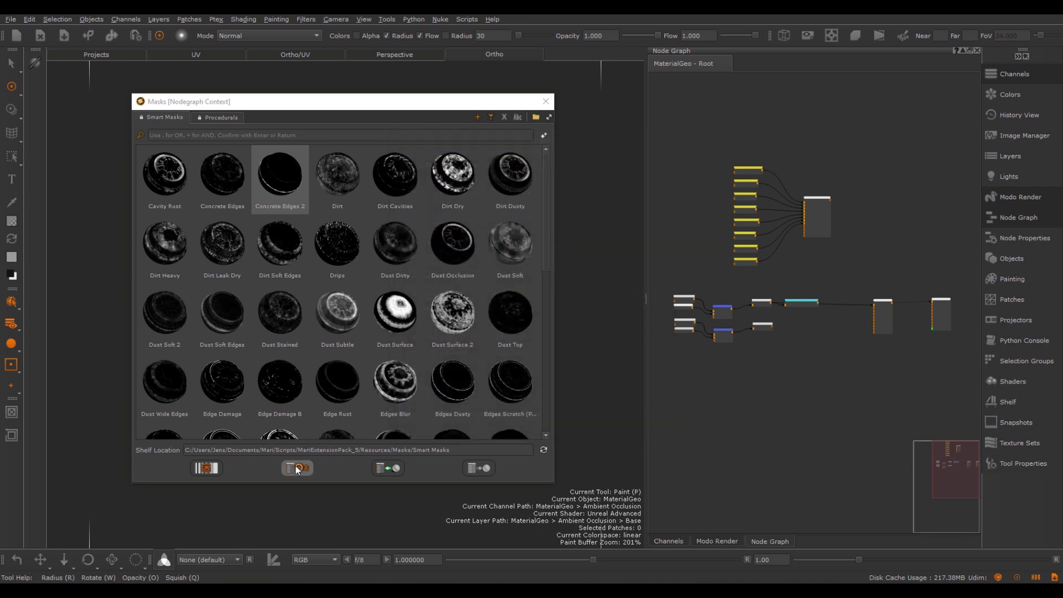
- View the maps in the placed smart mask node's setup from the mask shelf, and close it without processing
right_click(713, 121)
mouse_move(749, 166)
mouse_move(828, 175)
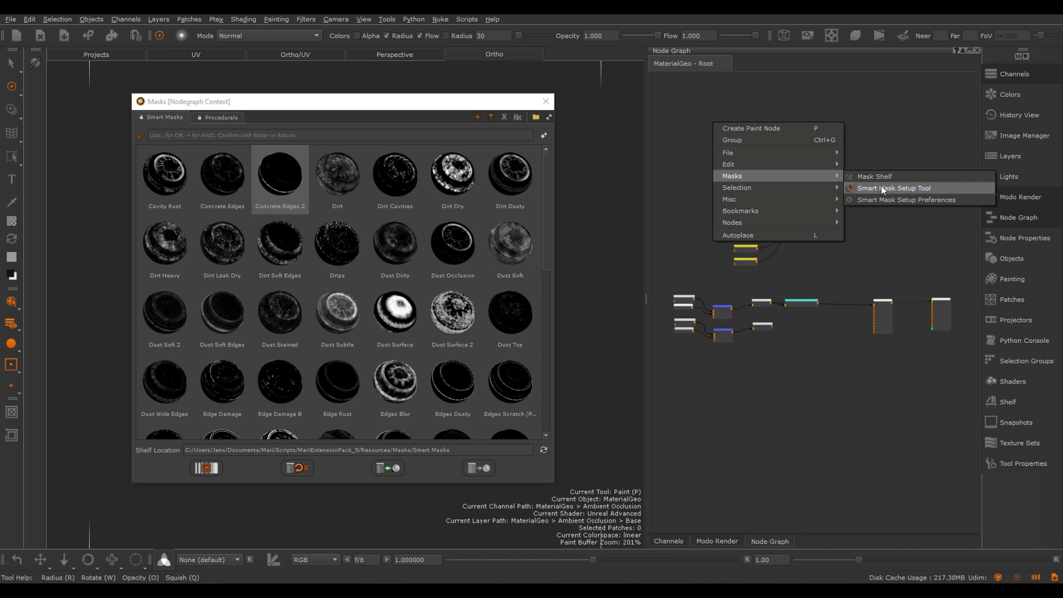
click(915, 176)
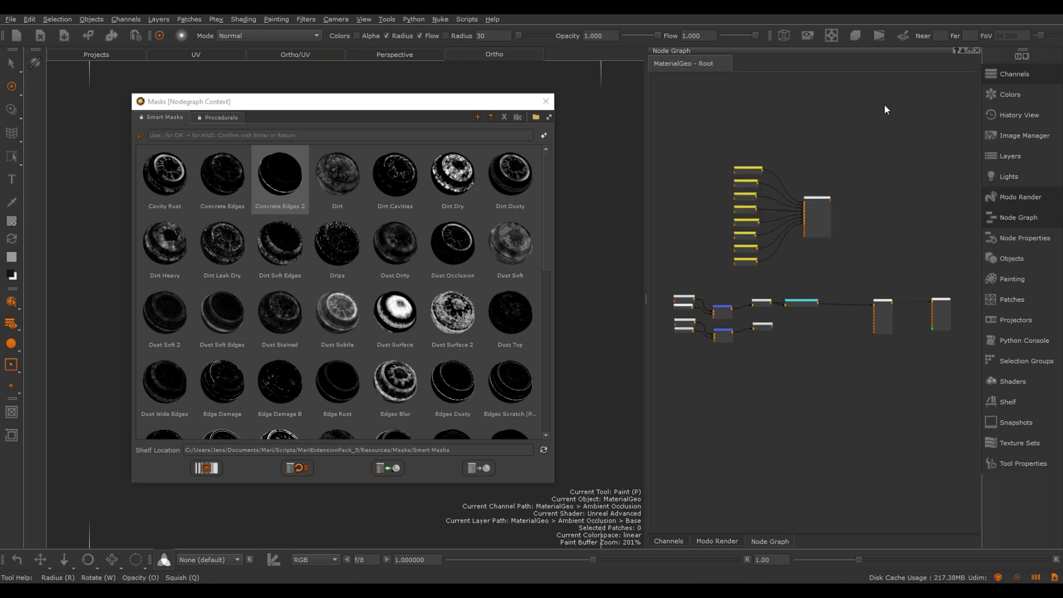
click(299, 468)
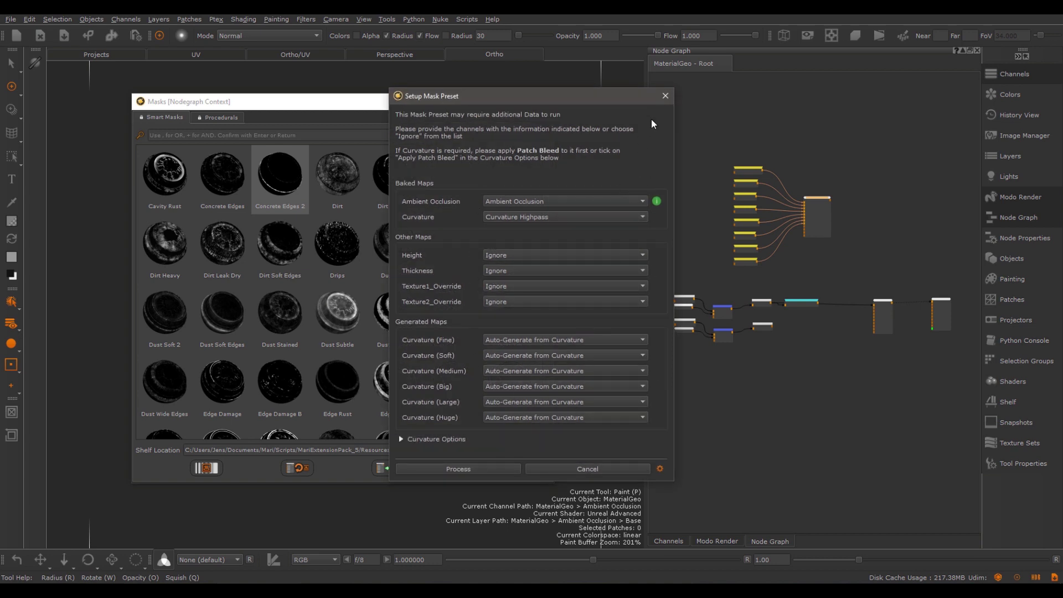
click(665, 96)
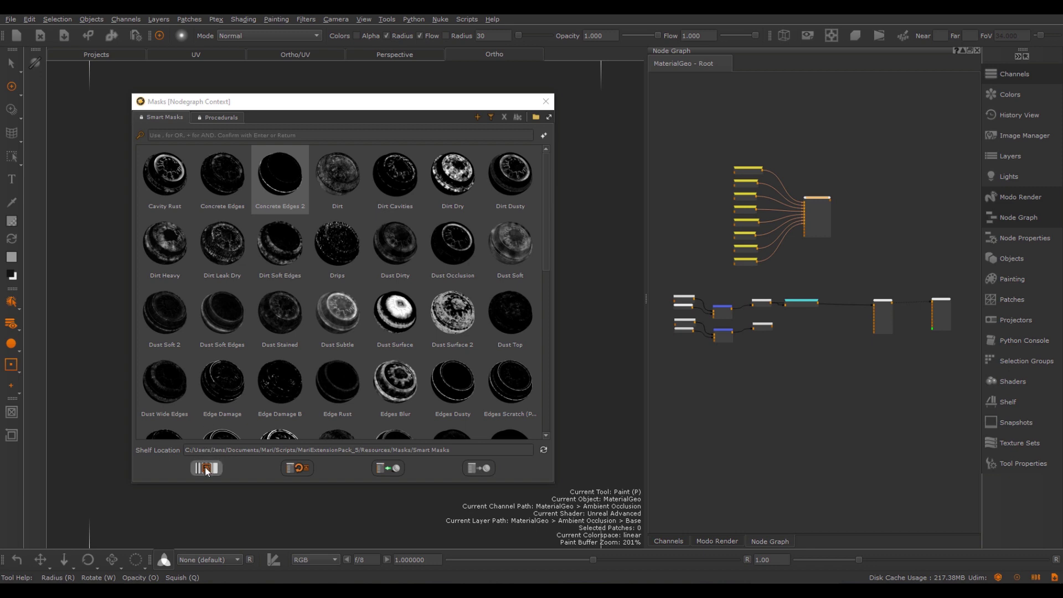
- Try Ignore for the Ambient Occlusion map in the selected smart mask's setup, and view the mask setup preferences
click(299, 469)
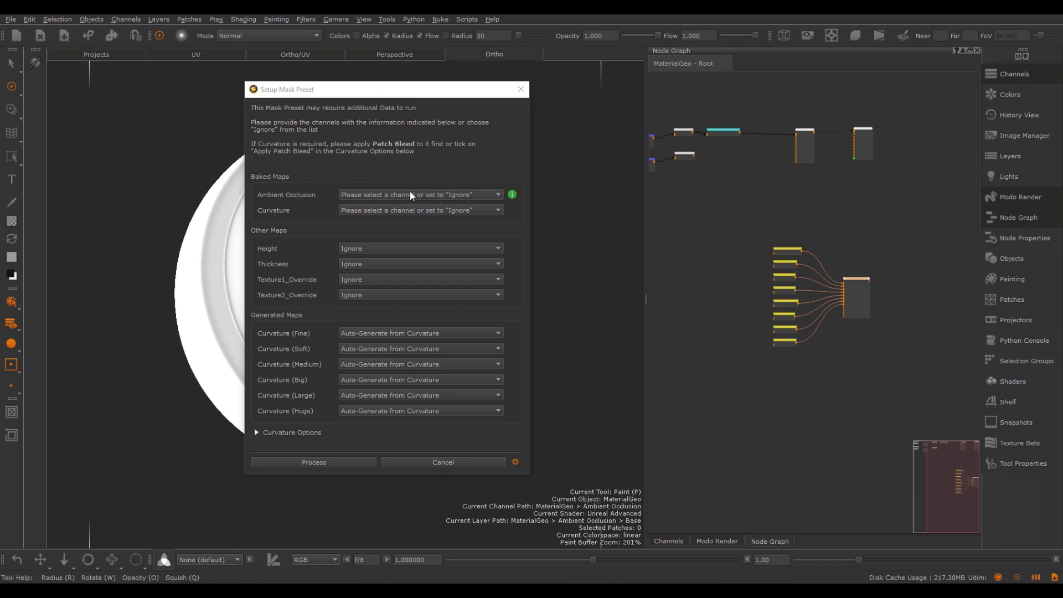
click(368, 194)
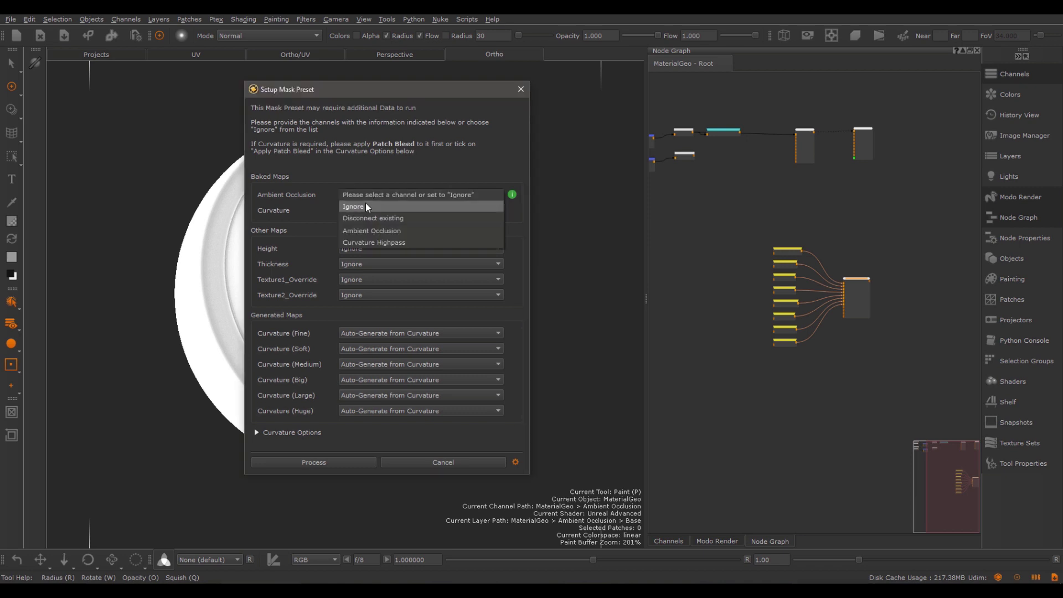
click(365, 206)
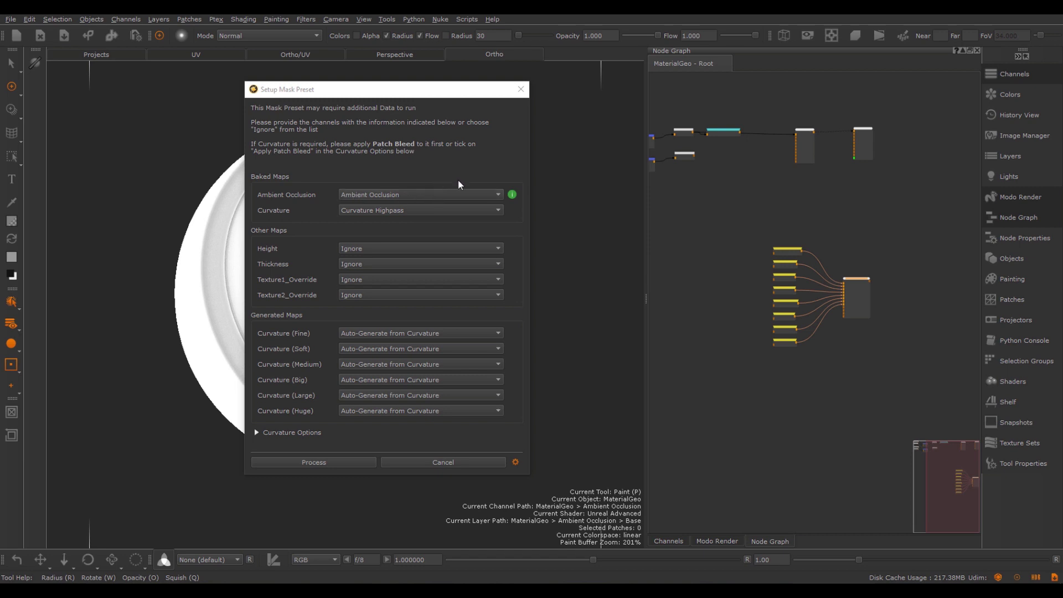
click(516, 461)
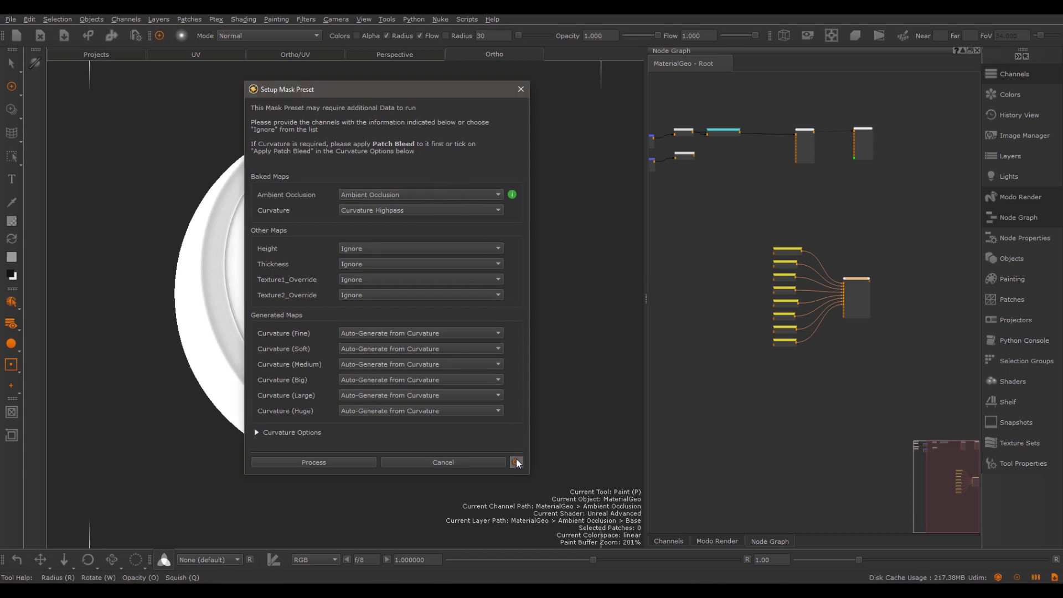
click(517, 70)
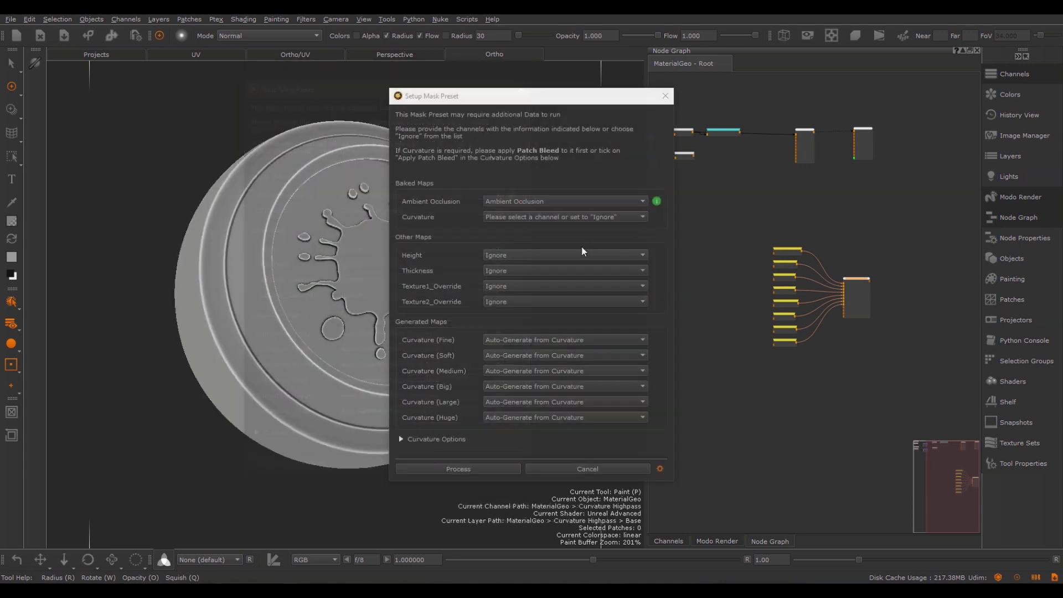
- Process the smart mask setup with the Curvature channel as its Curvature map, saving that channel name as default for all projects
click(542, 217)
click(529, 252)
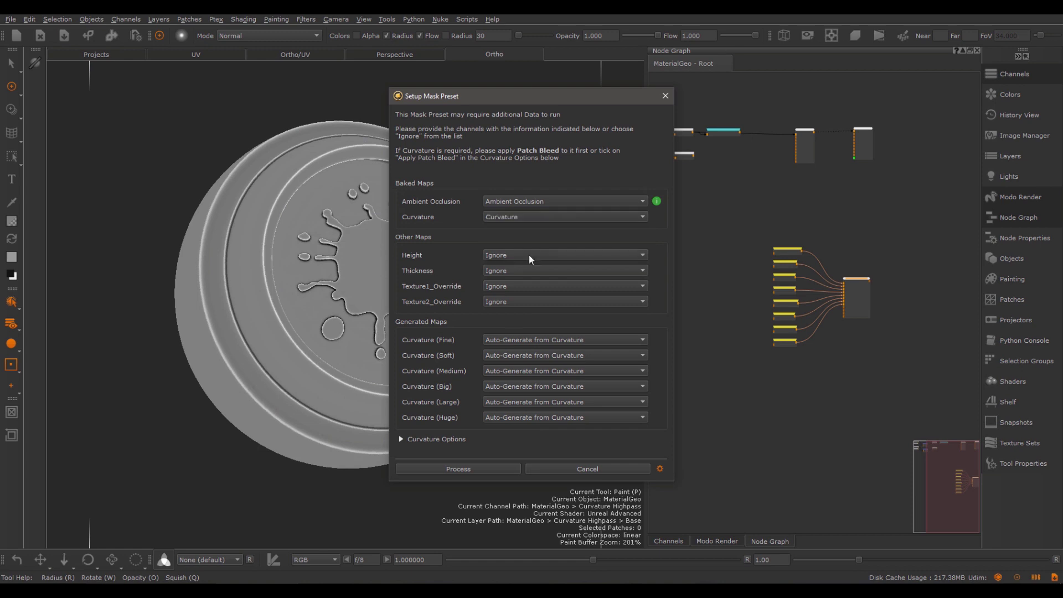
click(469, 469)
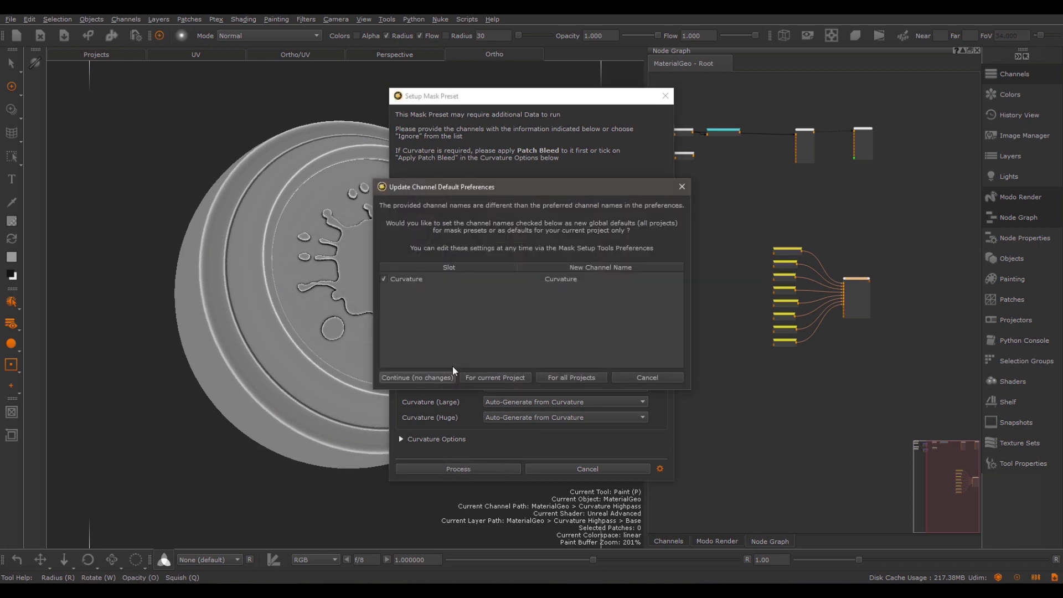
drag(564, 191, 557, 207)
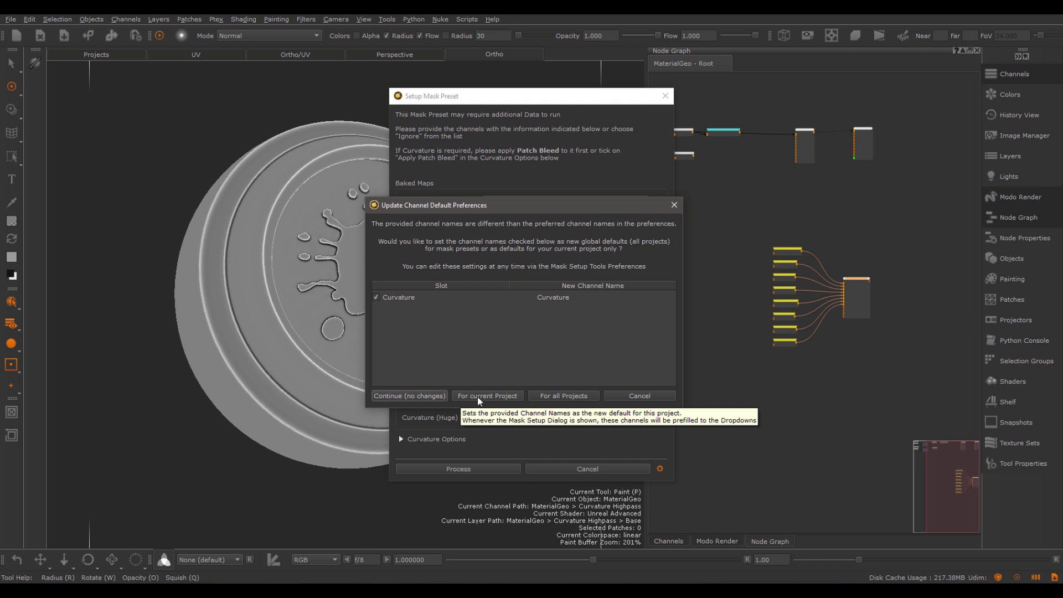
click(558, 395)
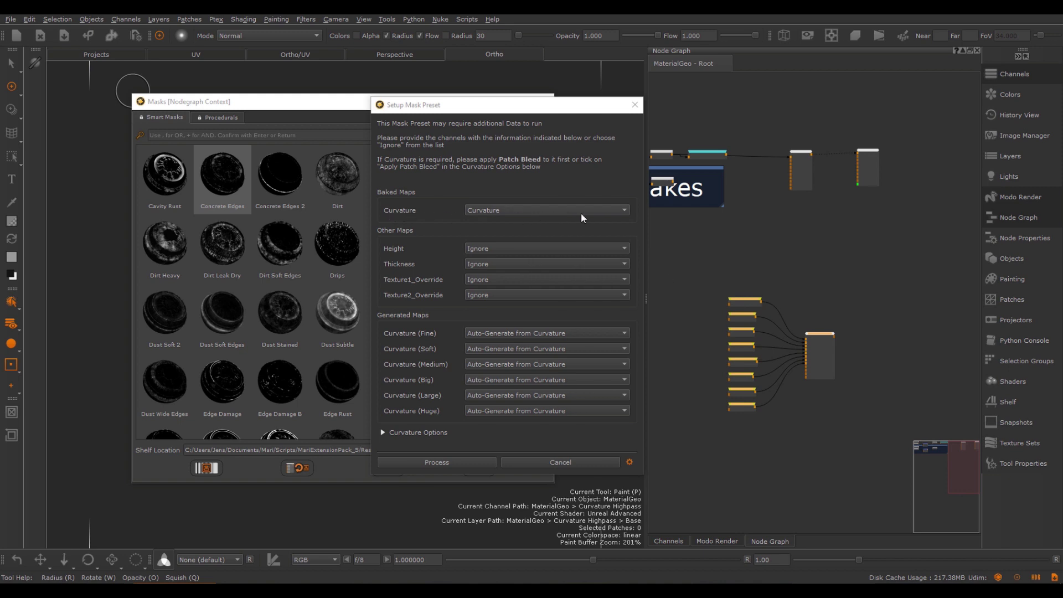
- Dismiss the Concrete Edges preset setup without processing, and open the Smart Mask Setup Tool for its group node
click(635, 105)
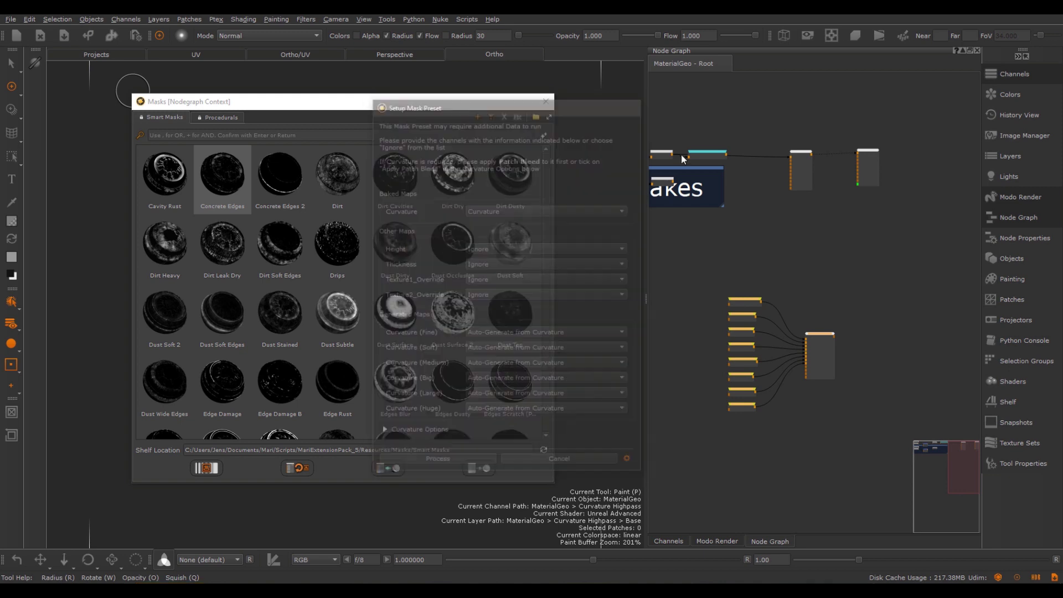
click(826, 341)
right_click(832, 339)
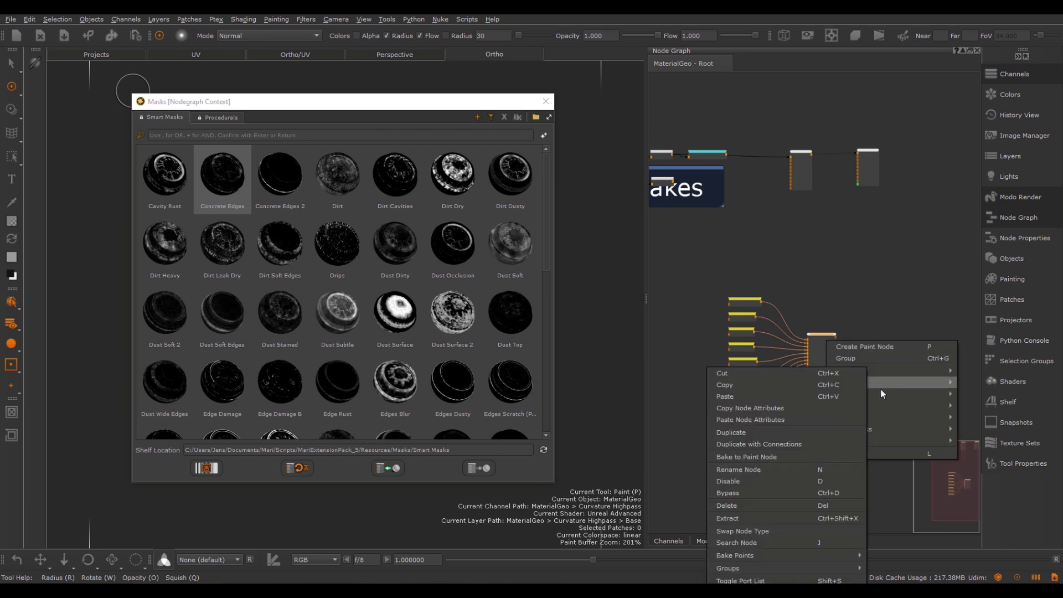
mouse_move(852, 394)
click(763, 406)
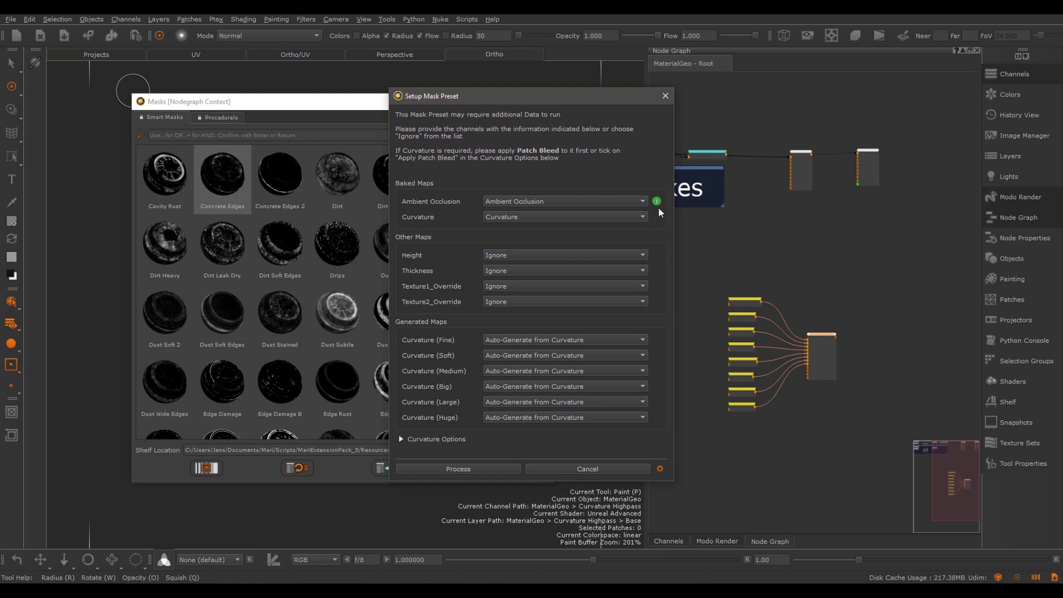
- Try Ignore for the Concrete Edges mask's Ambient Occlusion map, and set it to Disconnect existing instead
mouse_move(657, 202)
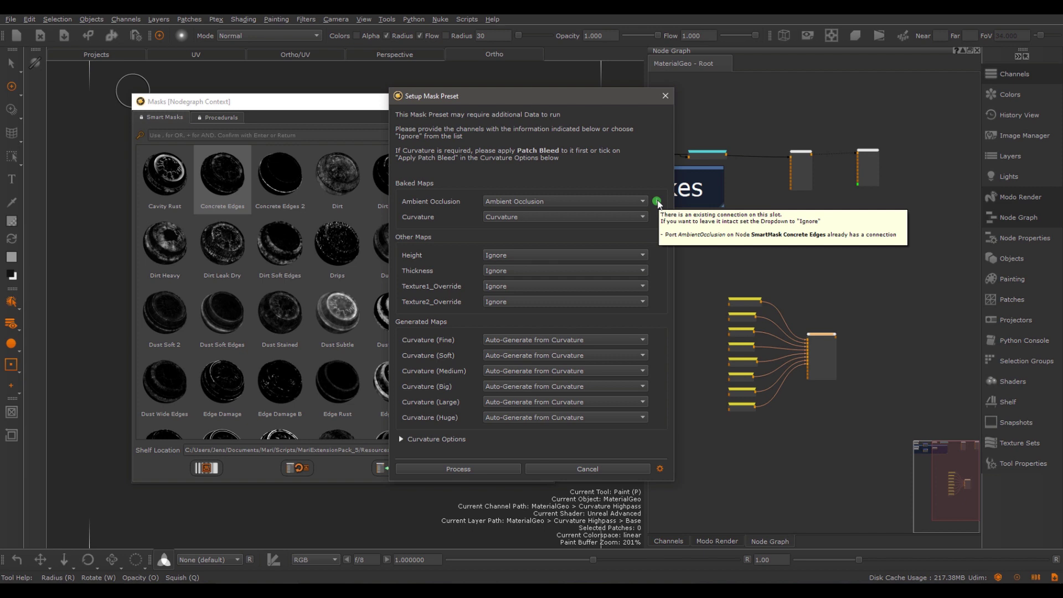
click(622, 200)
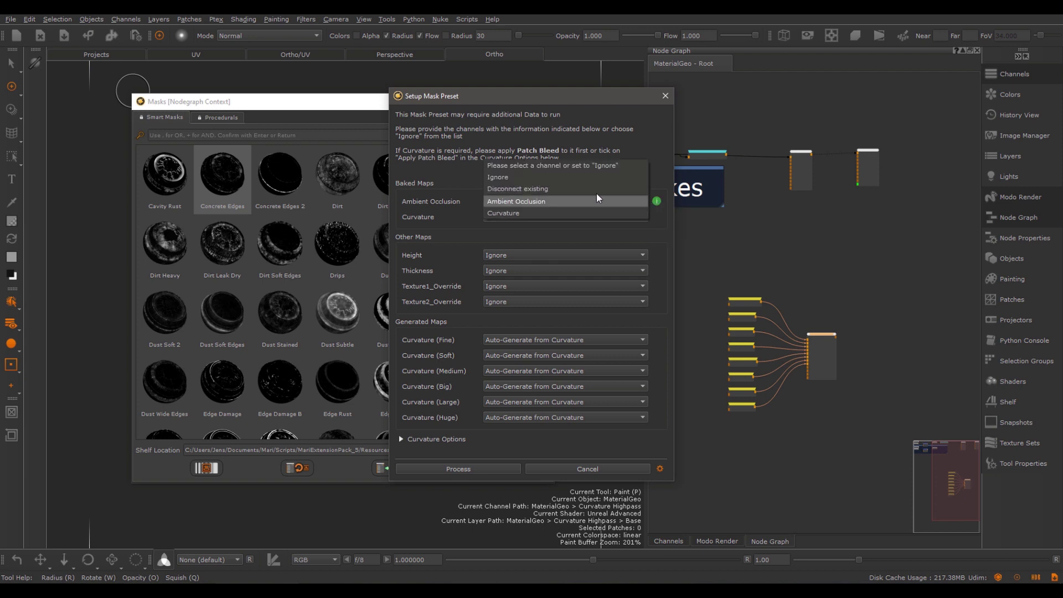
click(577, 178)
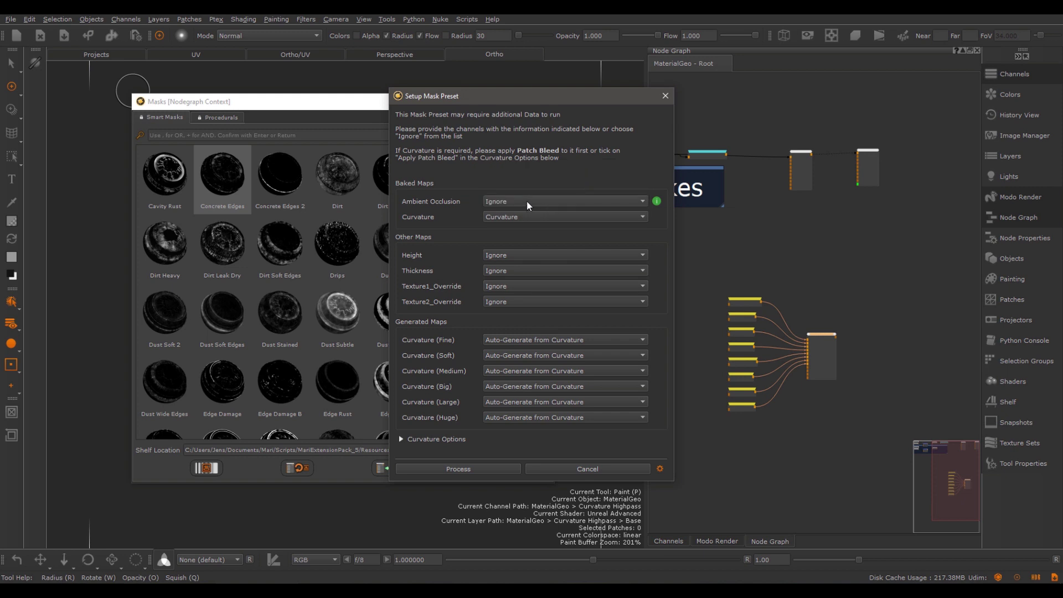
click(527, 203)
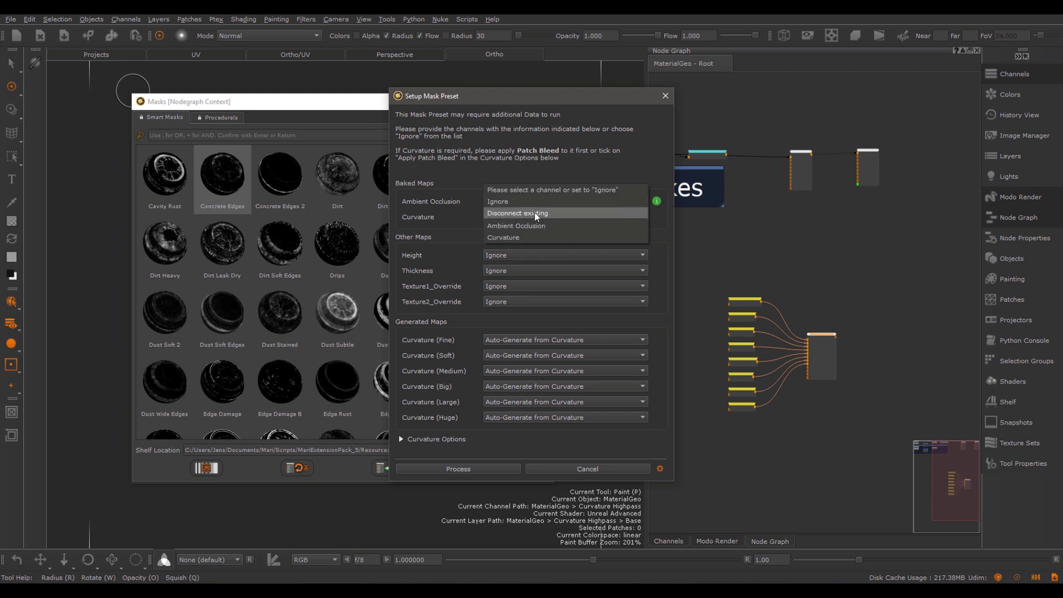
click(536, 213)
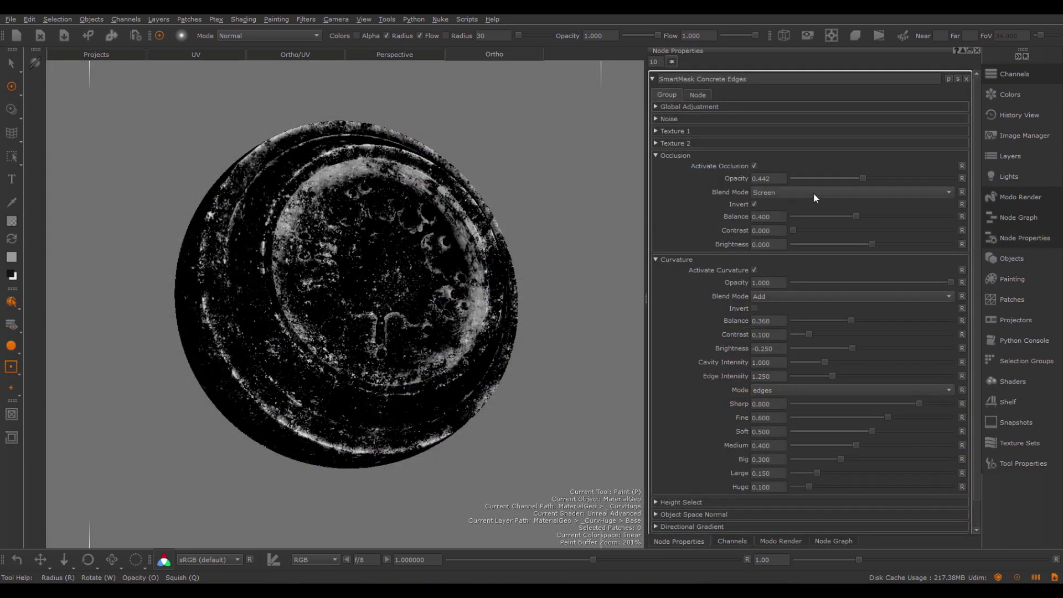
- Set the SmartMask Concrete Edges node's Occlusion opacity to 0.477 and Curvature opacity to 0.628, and collapse both sections
mouse_move(863, 177)
mouse_down()
mouse_move(820, 180)
mouse_move(868, 178)
mouse_up()
drag(951, 282, 891, 282)
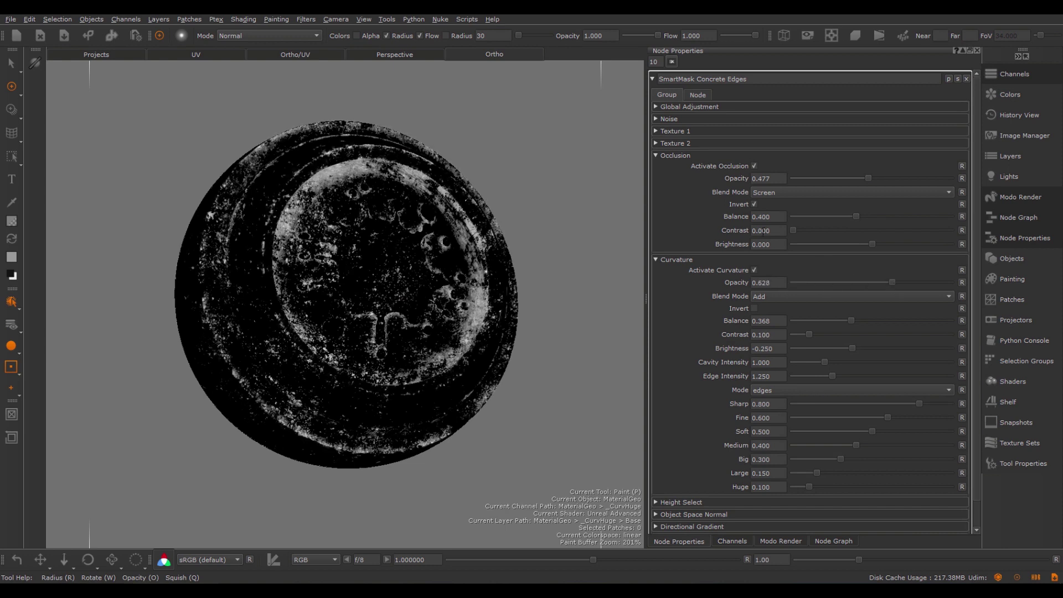
click(676, 156)
click(676, 165)
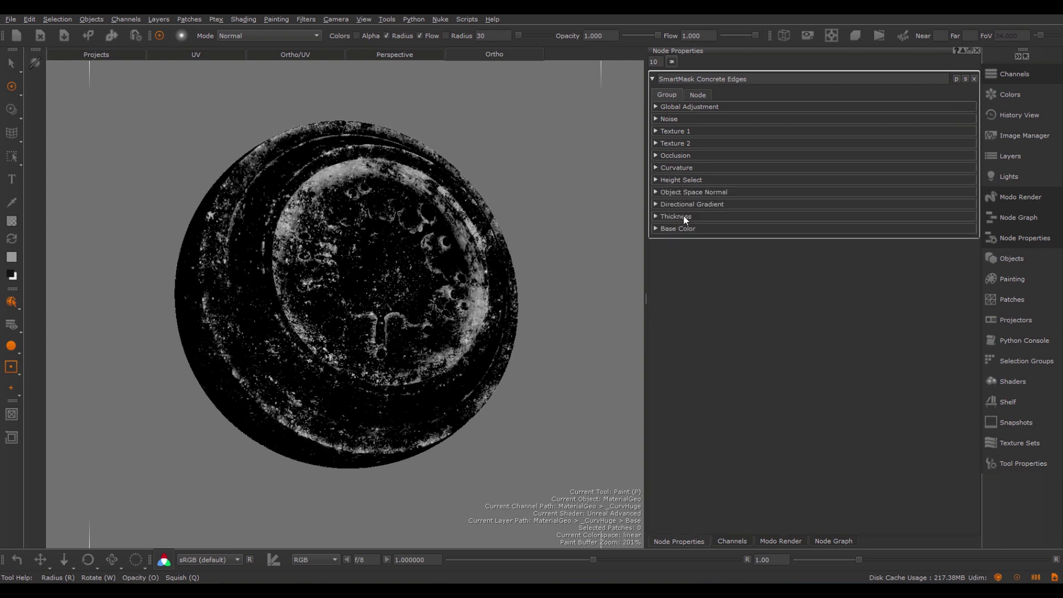
- Examine the Thickness, Height Select and Texture 1 settings of the SmartMask Concrete Edges node
click(685, 217)
click(685, 217)
click(685, 179)
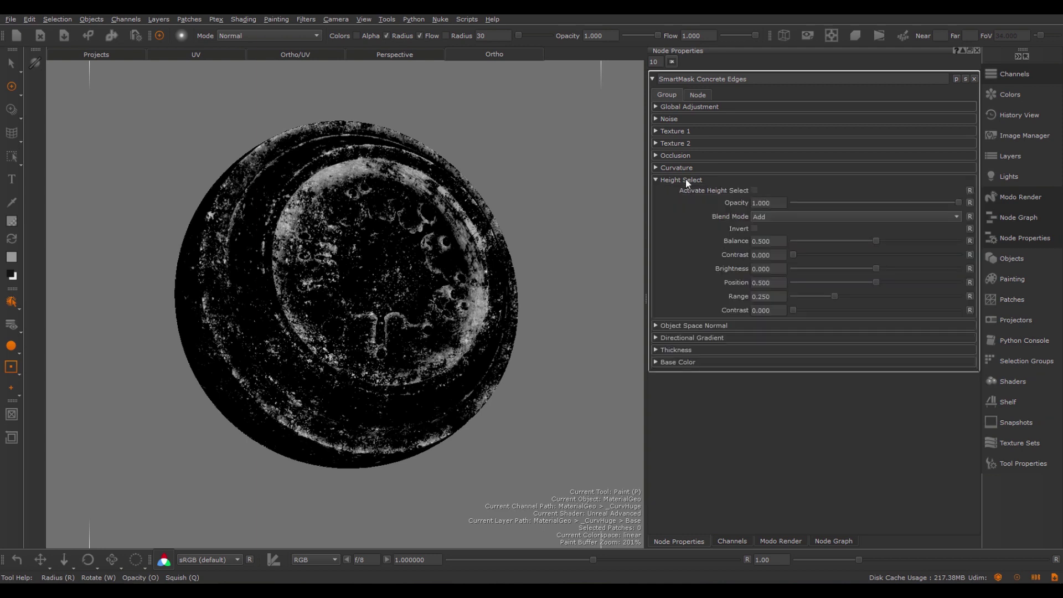
click(686, 179)
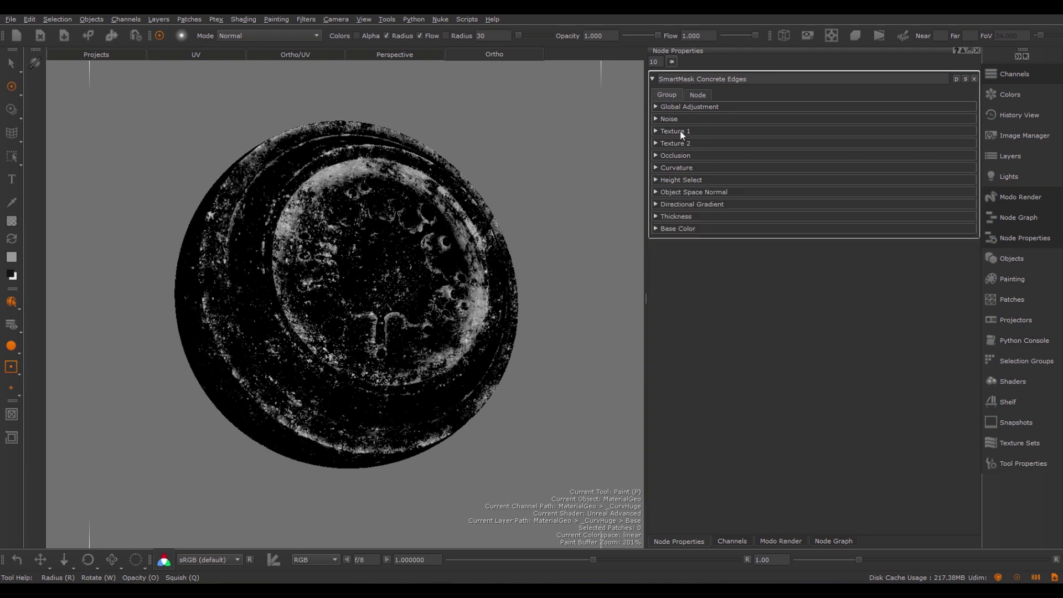
click(679, 131)
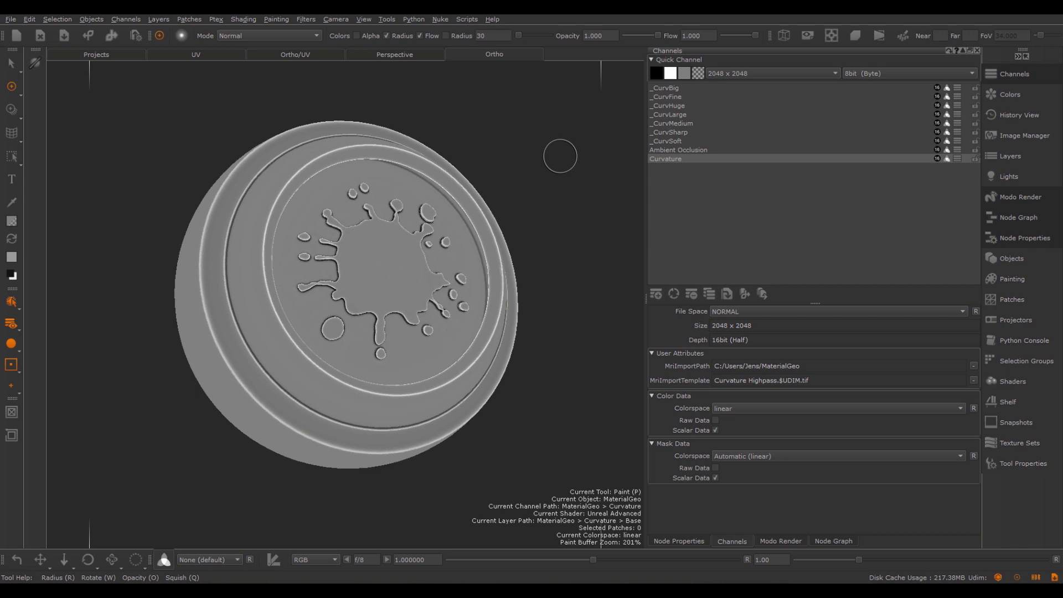
- View the _CurvSharp, _CurvSoft, _CurvLarge and _CurvHuge channels on the model, and return to the node graph
click(676, 132)
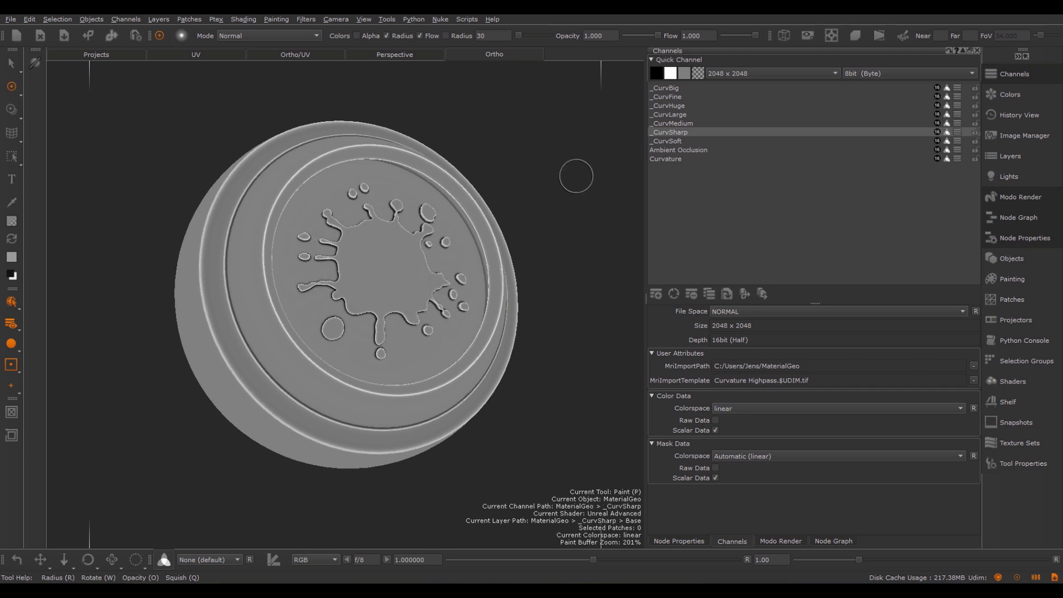
click(673, 140)
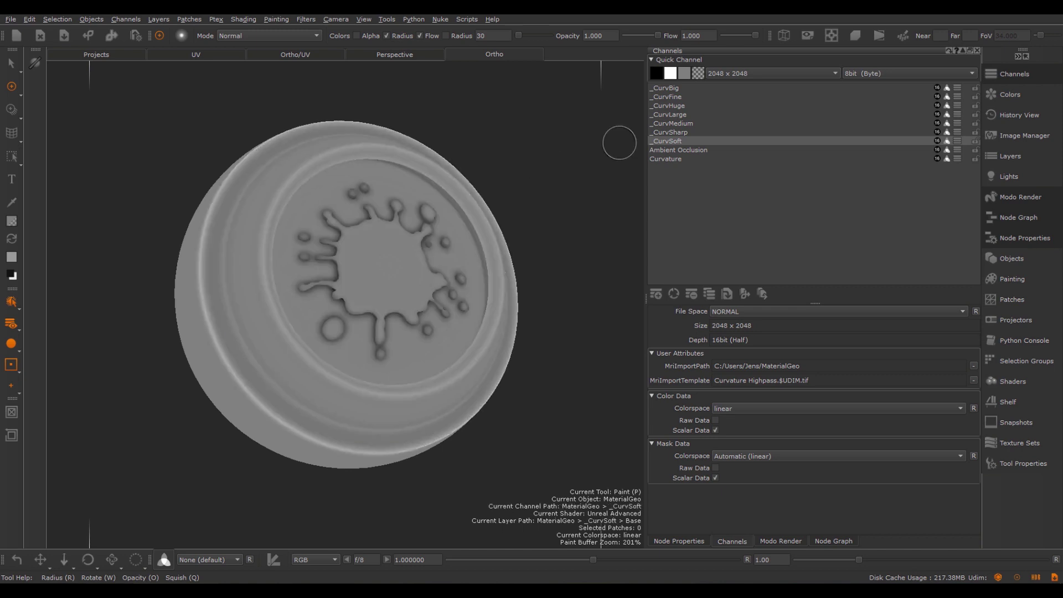
click(676, 115)
click(678, 106)
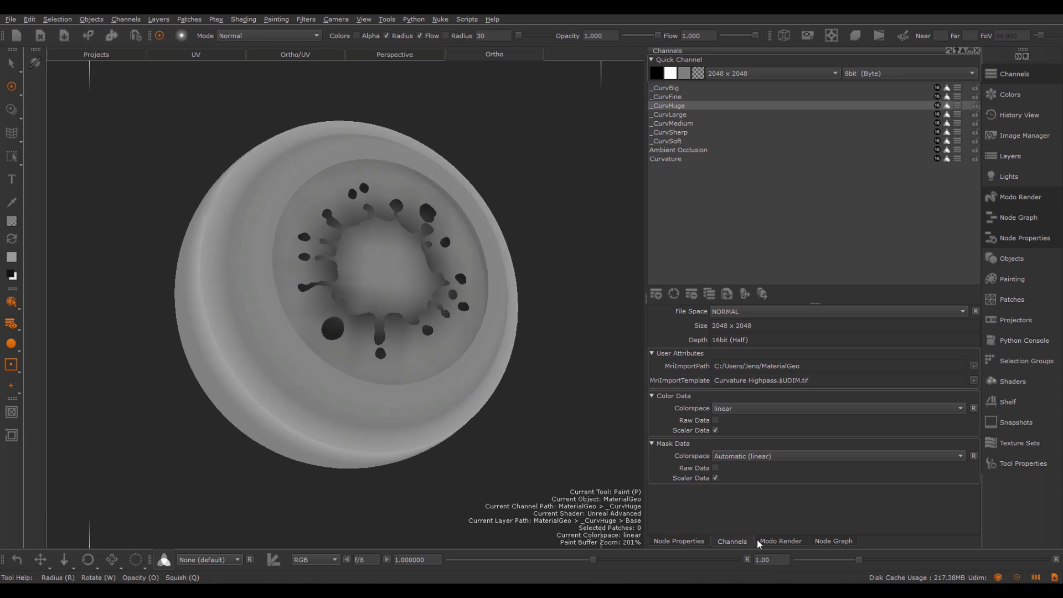
click(833, 541)
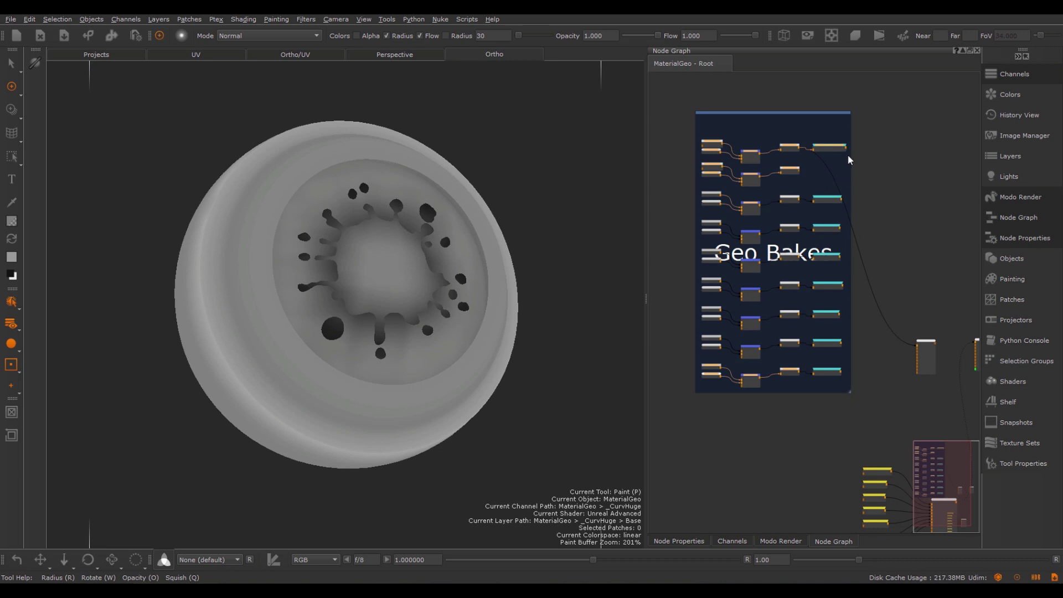
- Show the hidden connection lines between the Geo Bakes nodes and the smart mask's input nodes, and hide them again
scroll(808, 266, up, 3)
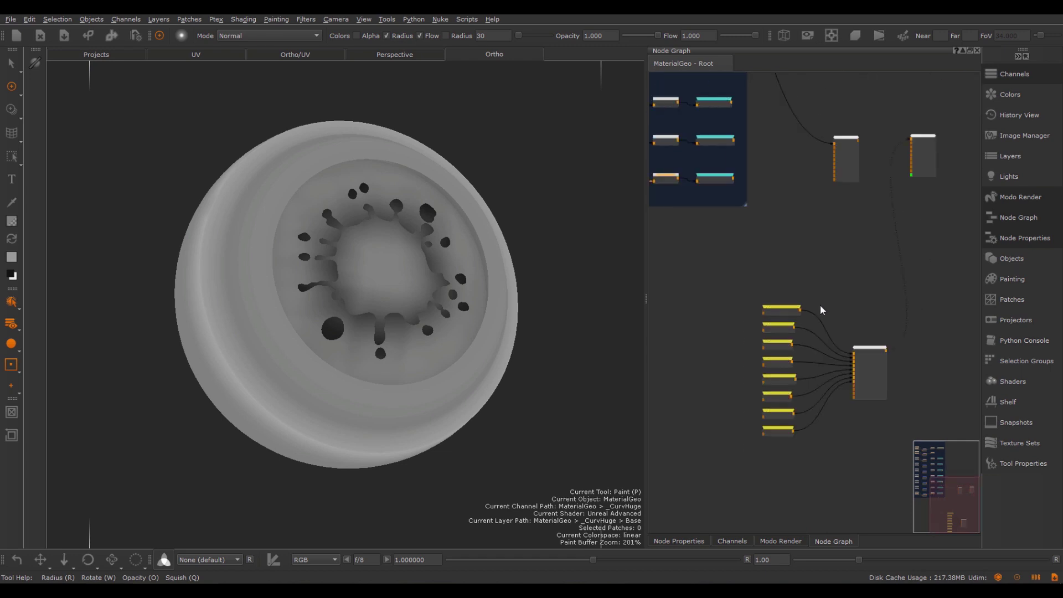
drag(713, 271, 751, 443)
right_click(688, 267)
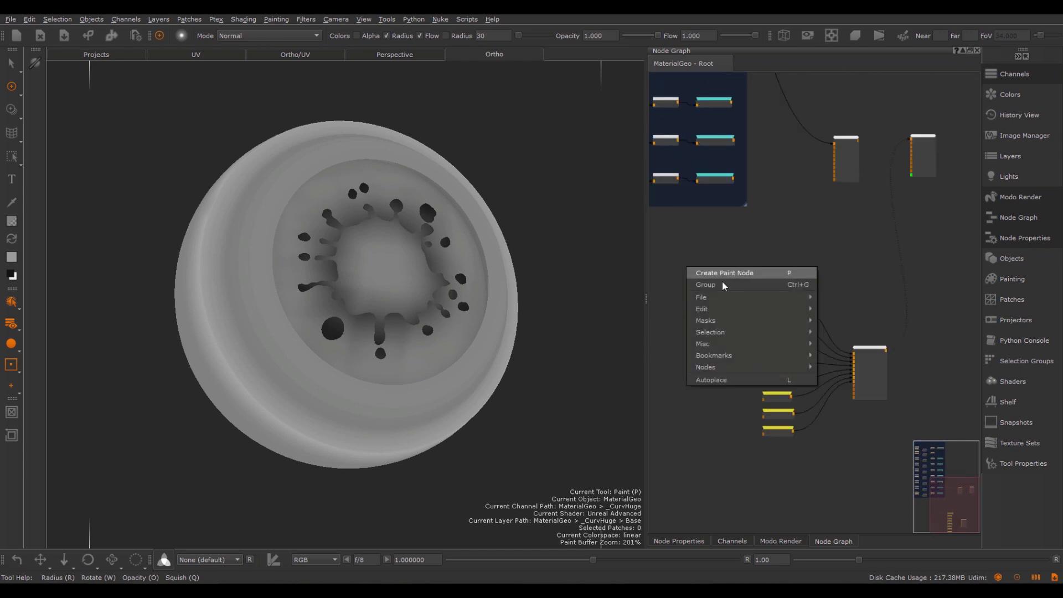
mouse_move(733, 344)
click(857, 344)
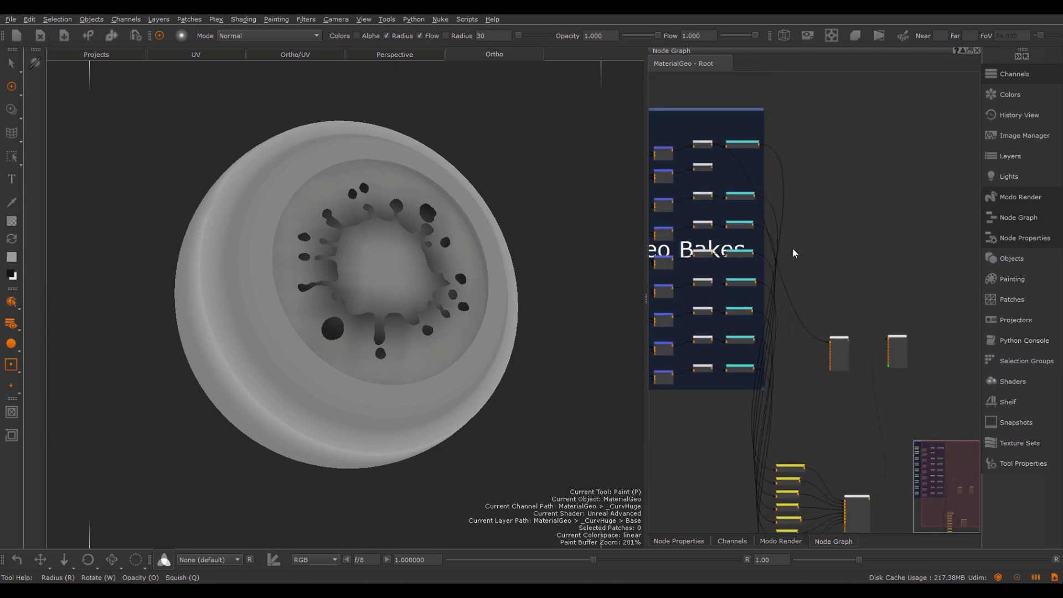
right_click(680, 298)
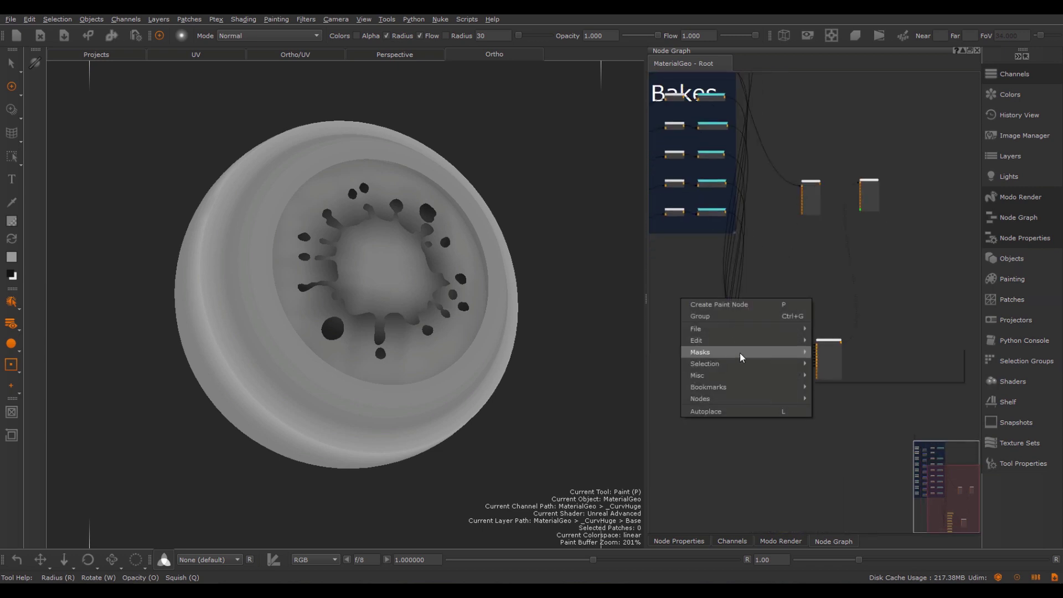
mouse_move(747, 373)
click(840, 374)
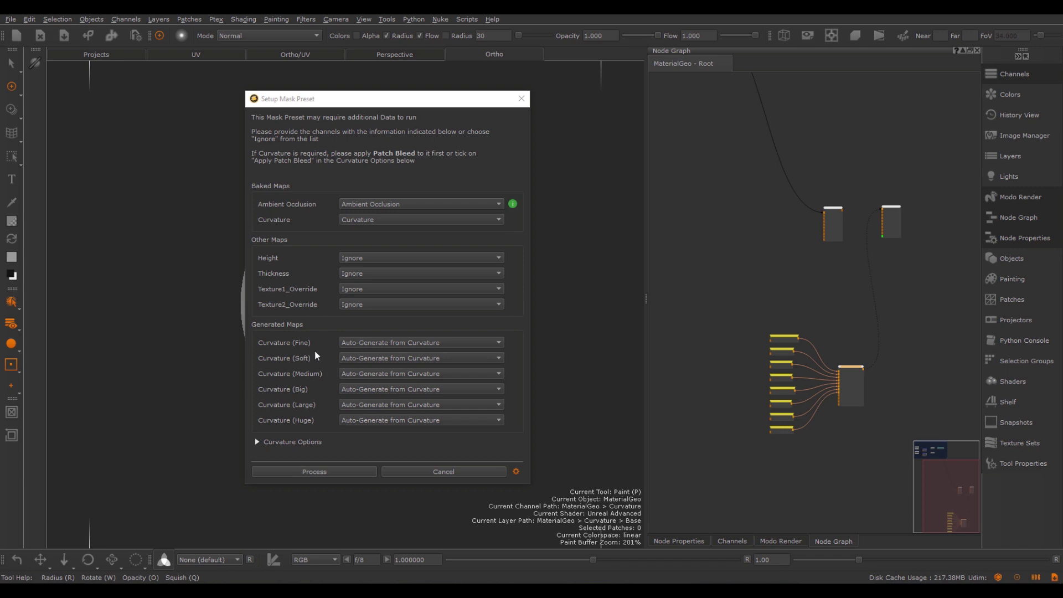
- View the source options for the generated Curvature (Fine) map in the mask setup without changing the selection
click(356, 343)
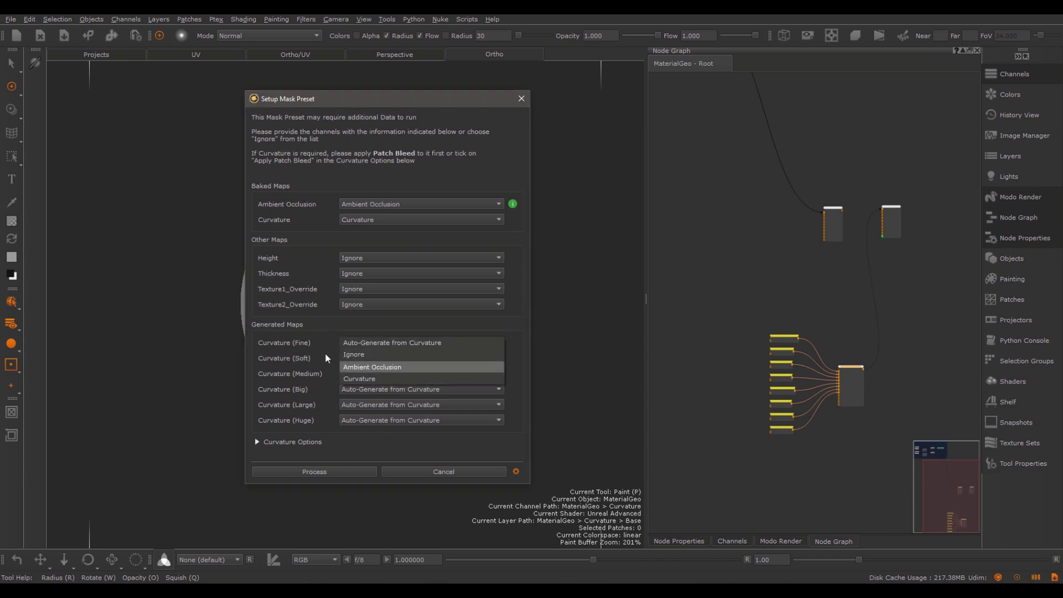
click(312, 335)
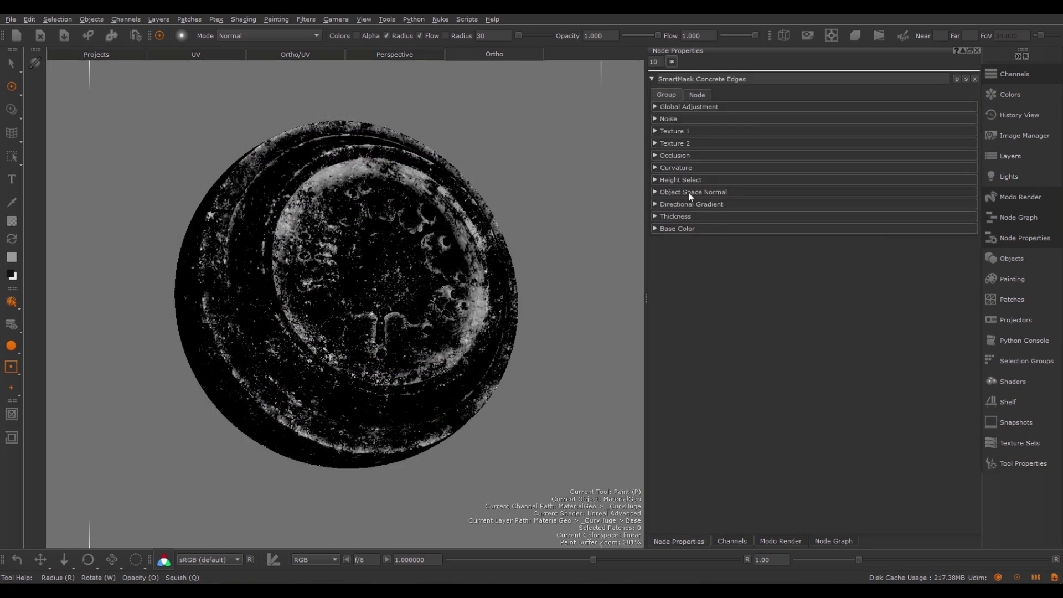
- Adjust the Fine, Huge, Edge Intensity and Sharp curvature values of the SmartMask Concrete Edges node
click(675, 167)
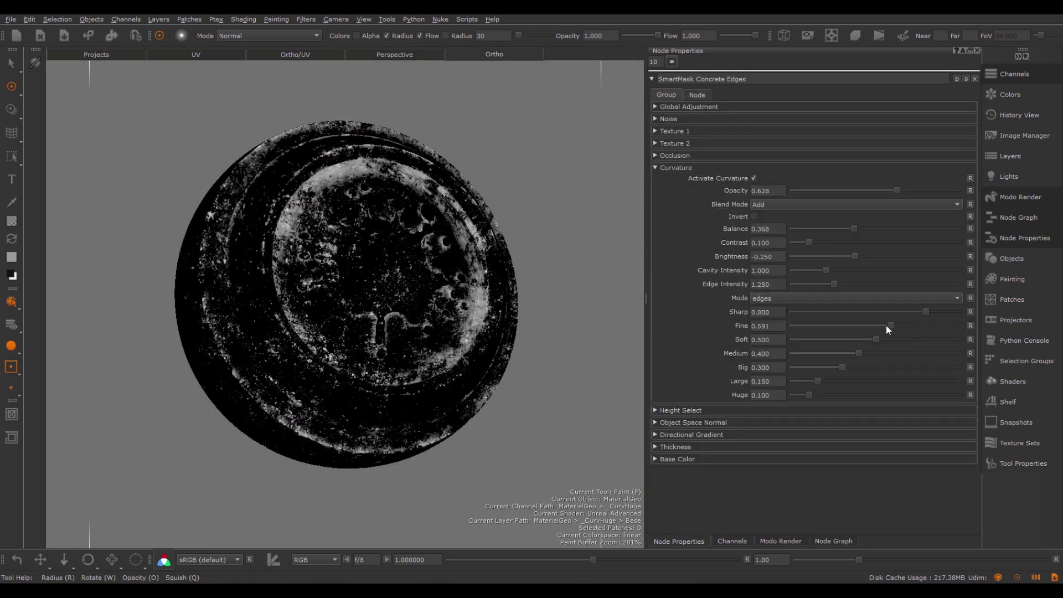
drag(838, 327, 867, 328)
drag(811, 395, 918, 408)
drag(833, 284, 868, 287)
mouse_move(927, 312)
mouse_down()
mouse_move(903, 312)
mouse_move(933, 313)
mouse_up()
scroll(446, 271, up, 3)
scroll(446, 270, up, 1)
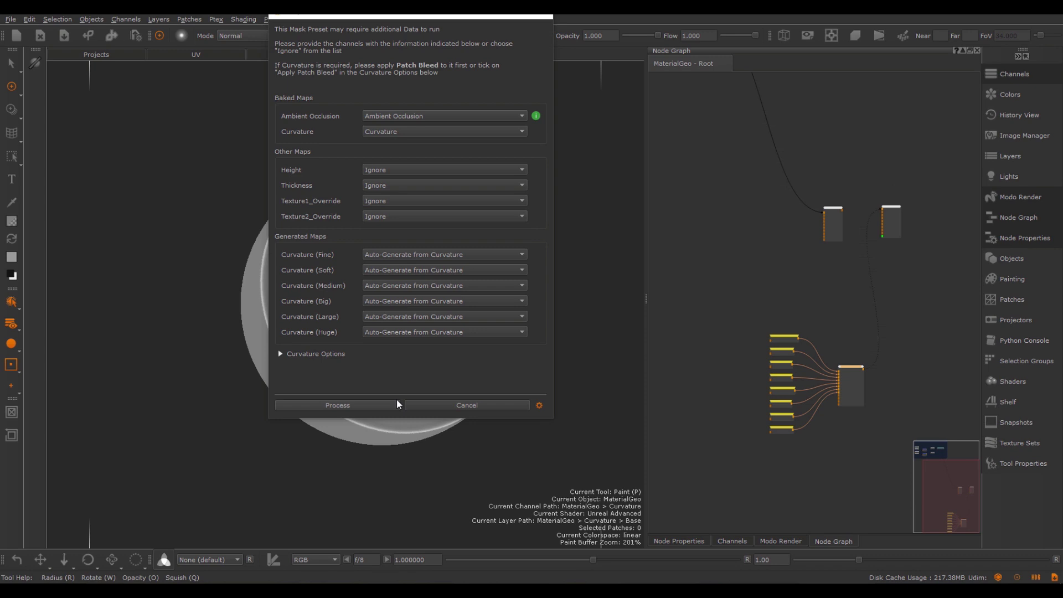
- Expand the mask setup's Curvature Options and look through the blur presets per curvature resolution in the Mask Preset Preferences
click(346, 353)
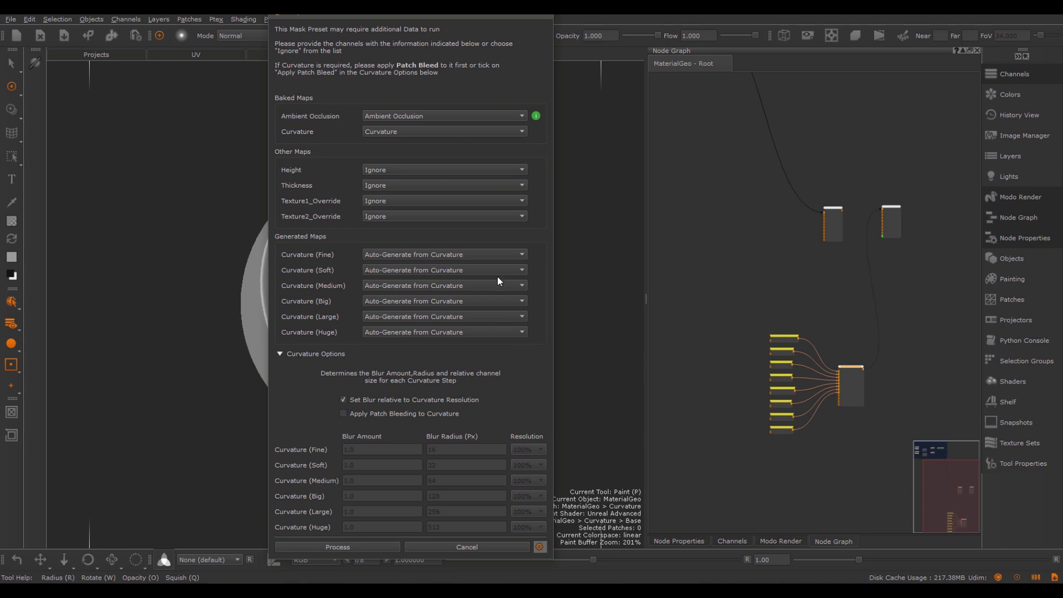
scroll(470, 166, down, 15)
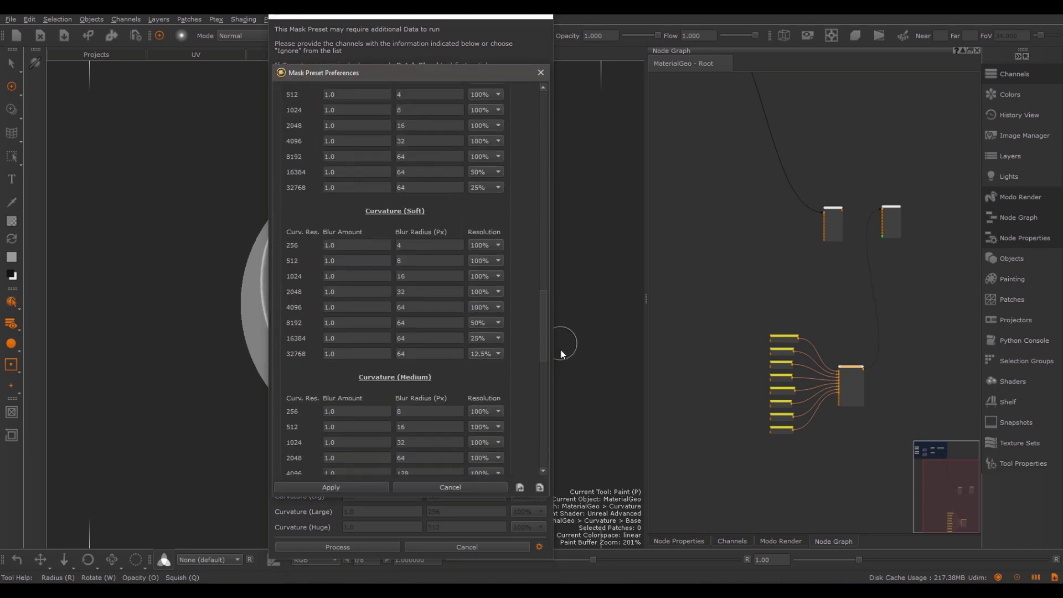
scroll(561, 353, down, 2)
click(541, 72)
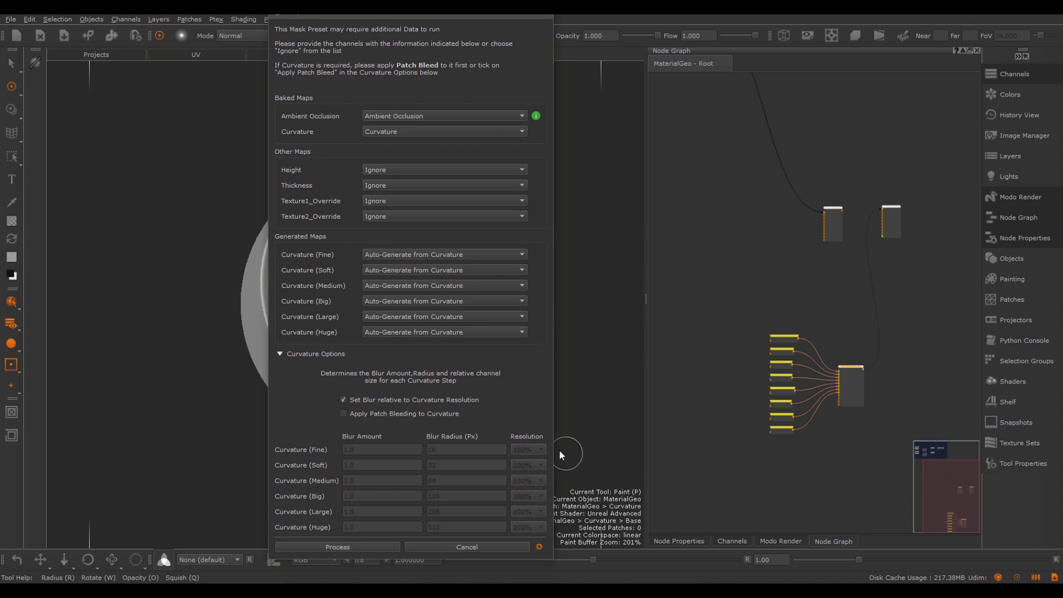
- Try disabling Set Blur relative to Curvature Resolution and enabling Apply Patch Bleeding to Curvature, restoring each option
click(465, 400)
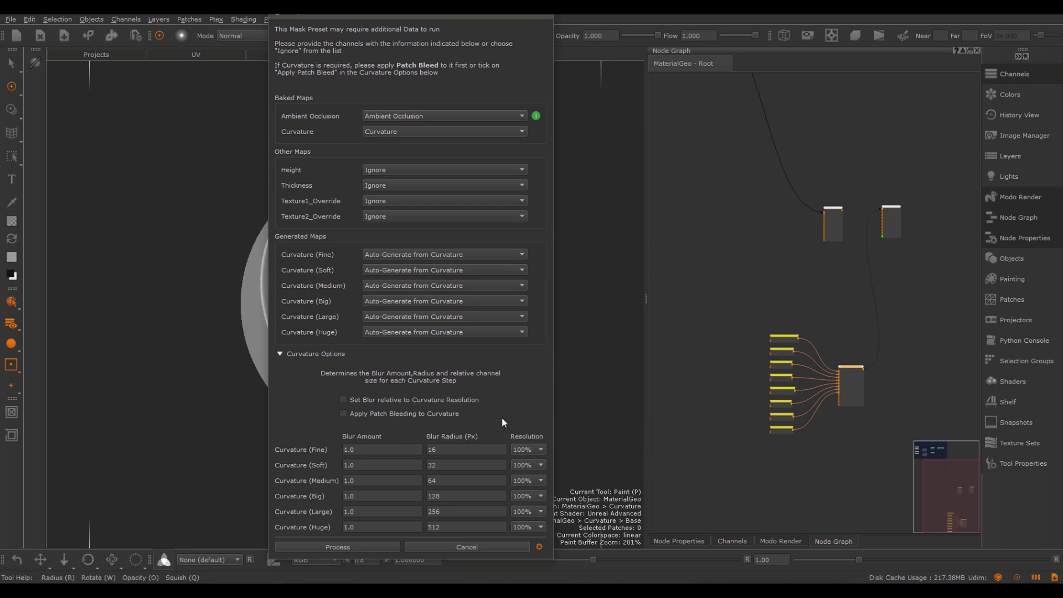
click(428, 402)
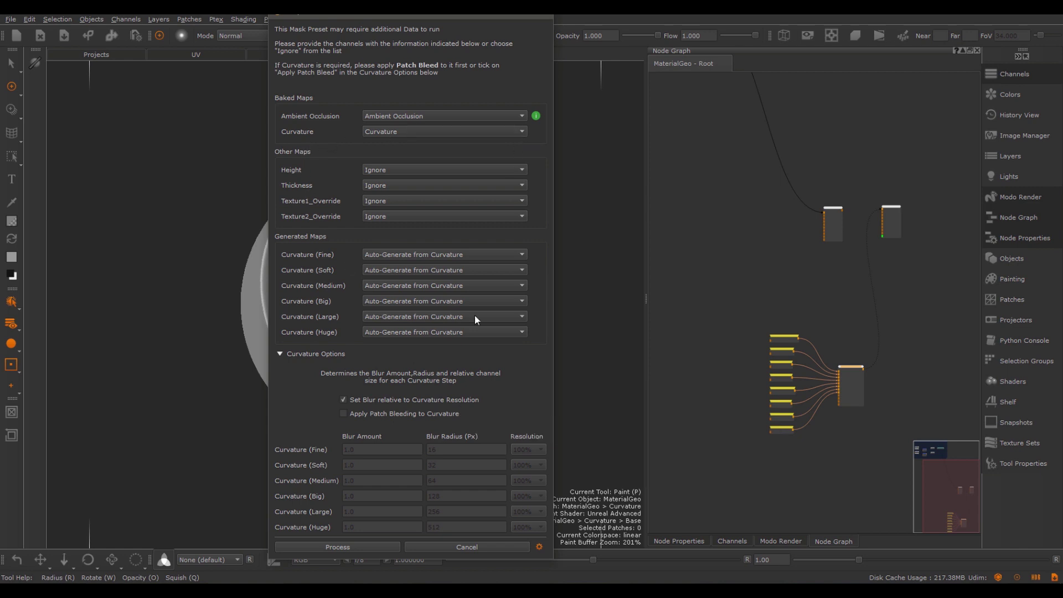
click(403, 414)
click(420, 413)
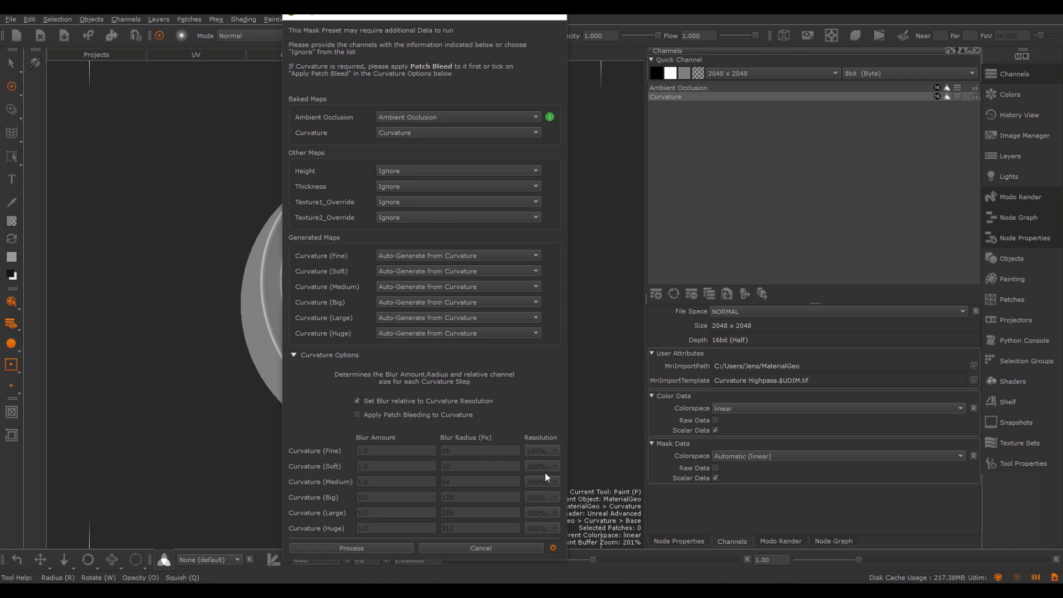
- Disable Set Blur relative to Curvature Resolution and examine the Blur Radius values for Curvature (Fine) and Curvature (Huge)
click(380, 405)
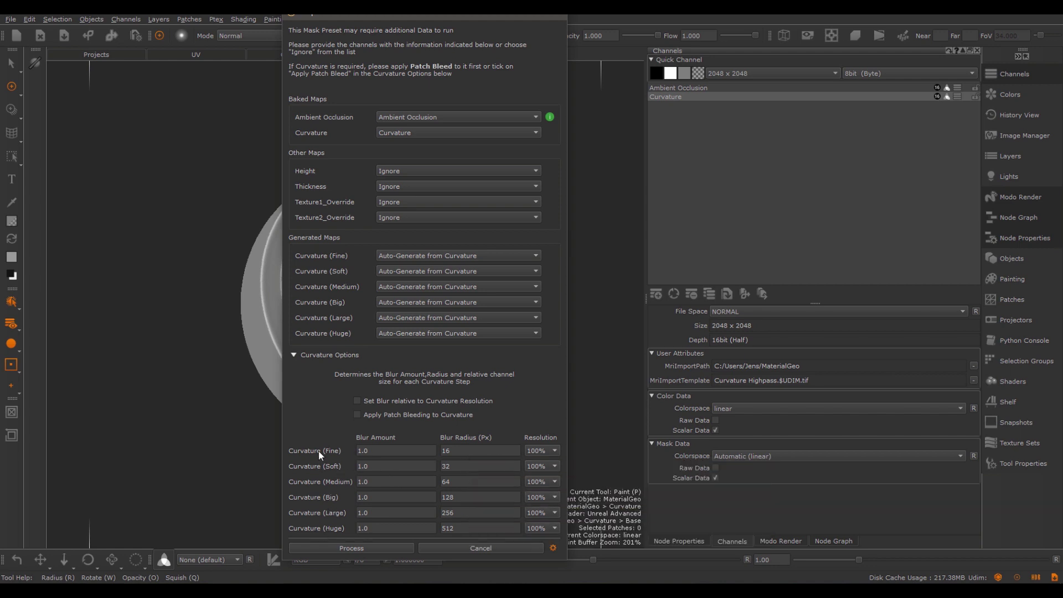
double_click(460, 453)
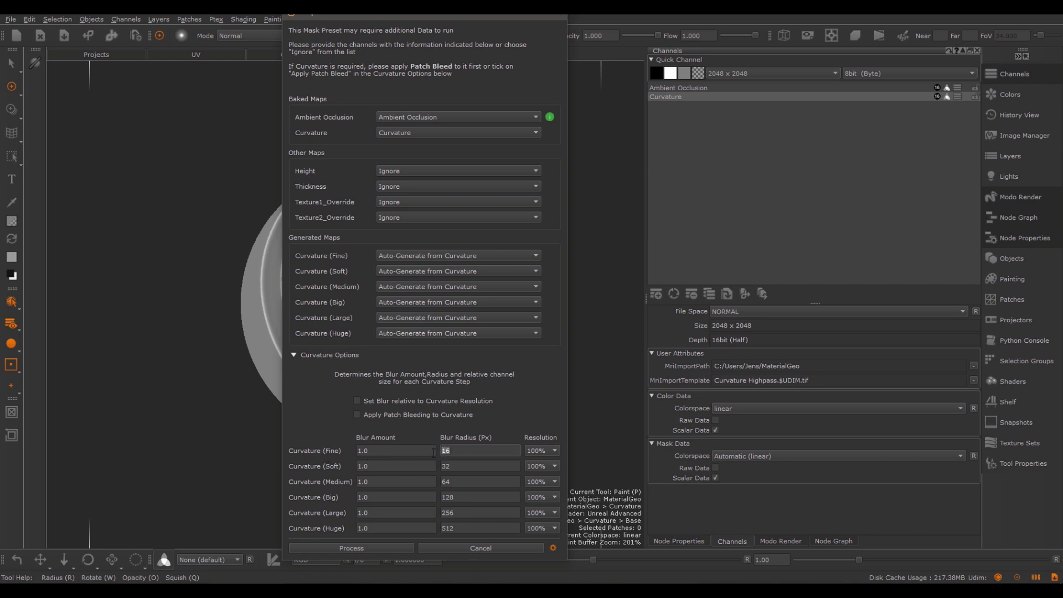
double_click(457, 529)
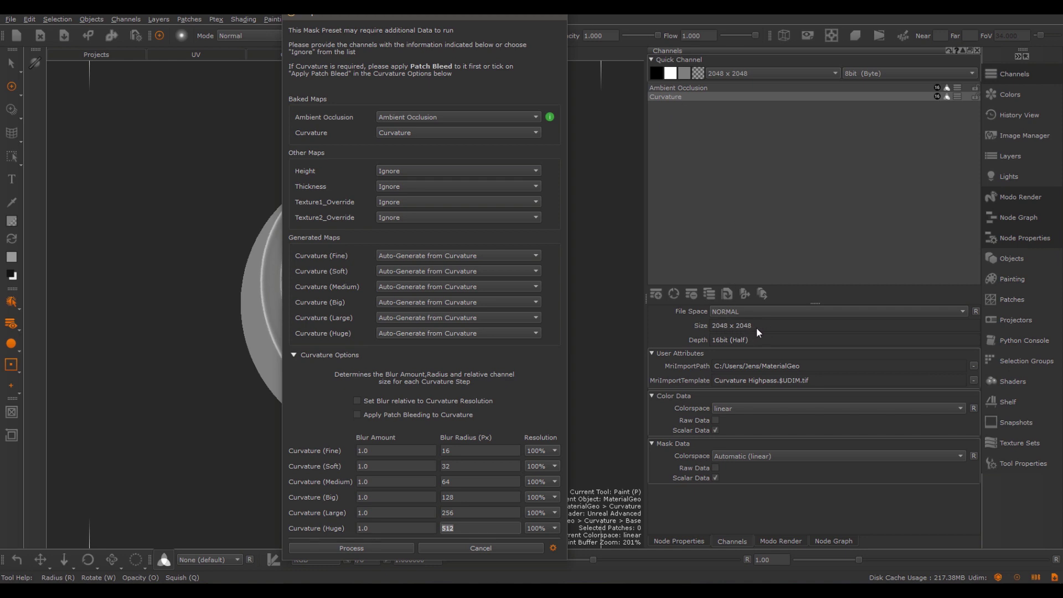
click(466, 530)
double_click(463, 529)
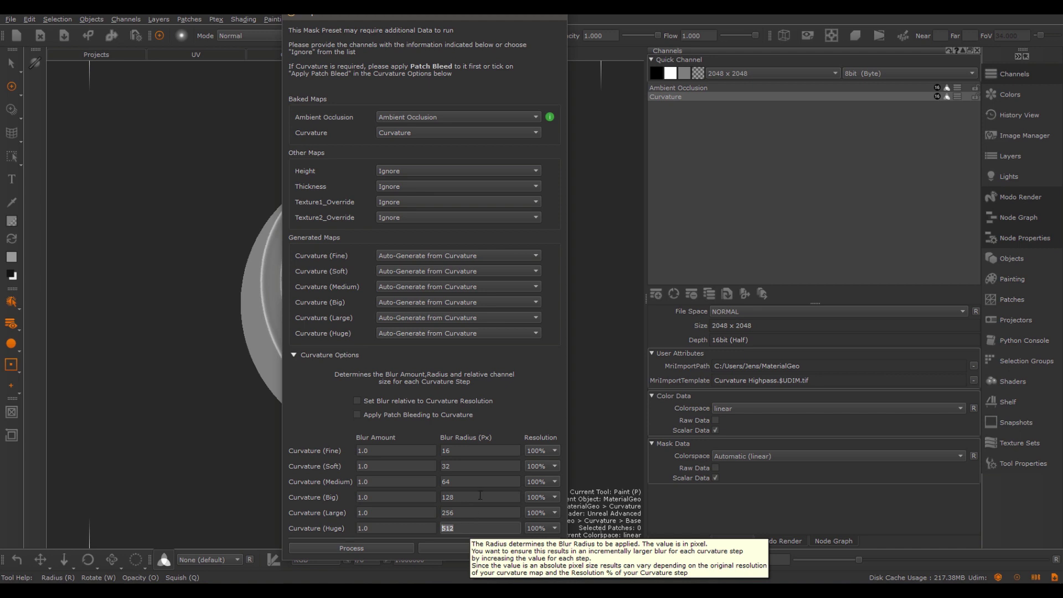
click(464, 526)
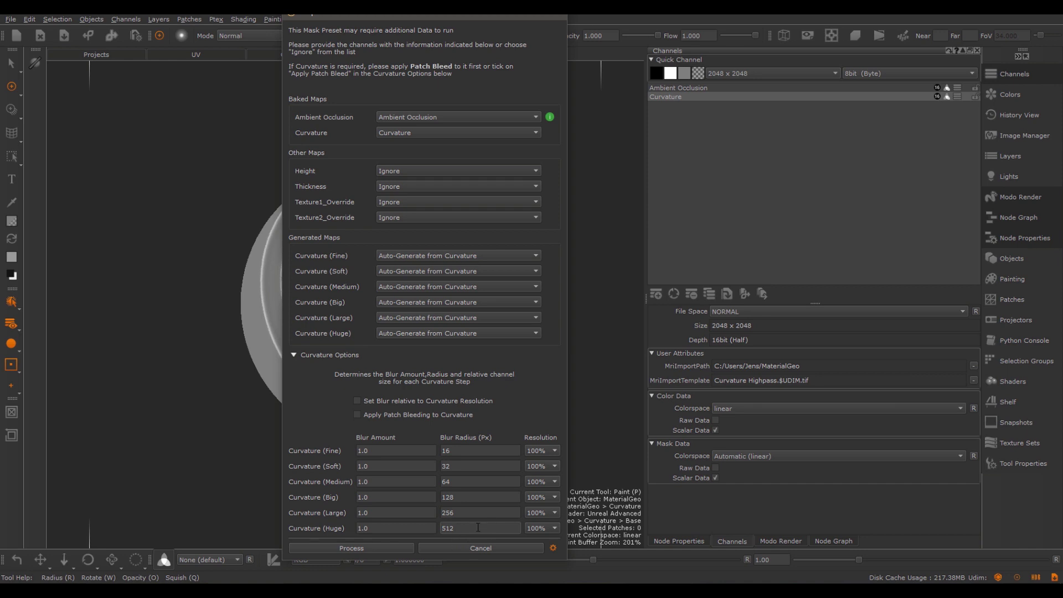
drag(478, 527, 428, 529)
- Try a resolution of 50% for Curvature (Huge), and re-enable Set Blur relative to Curvature Resolution
click(537, 528)
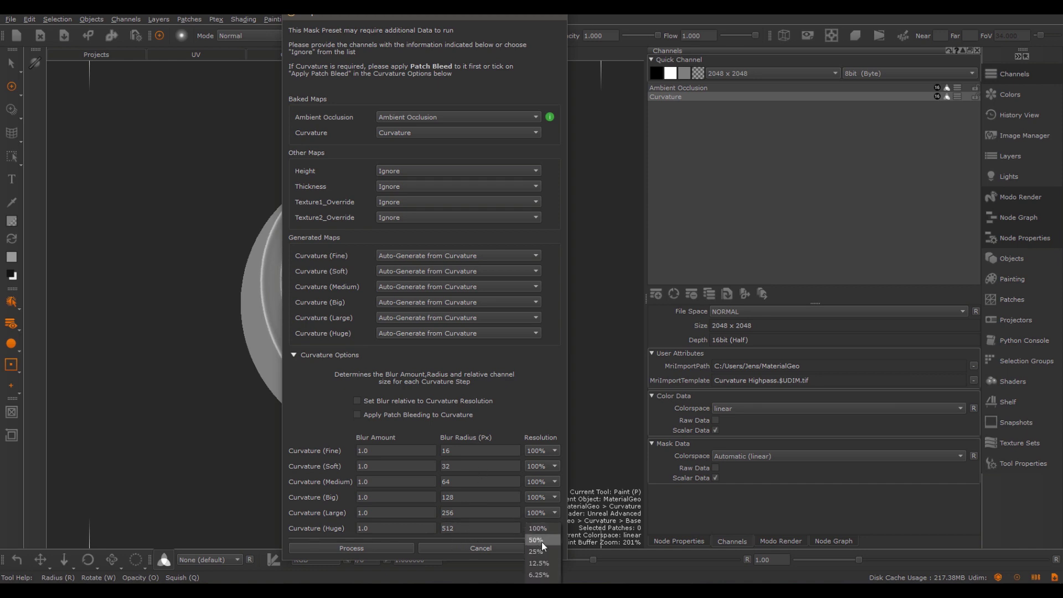
click(542, 540)
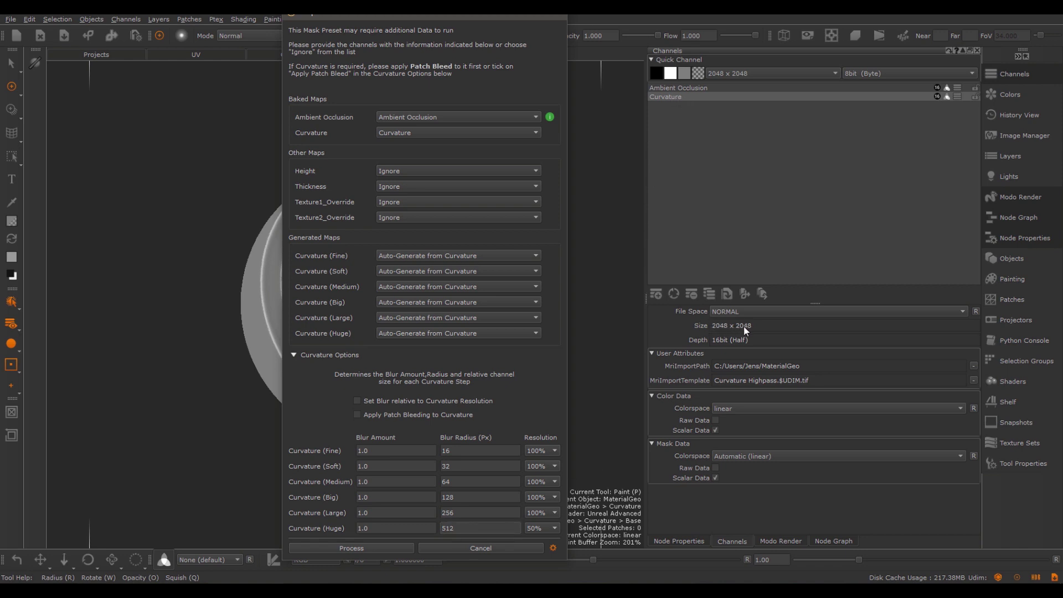
click(466, 530)
click(393, 539)
click(377, 402)
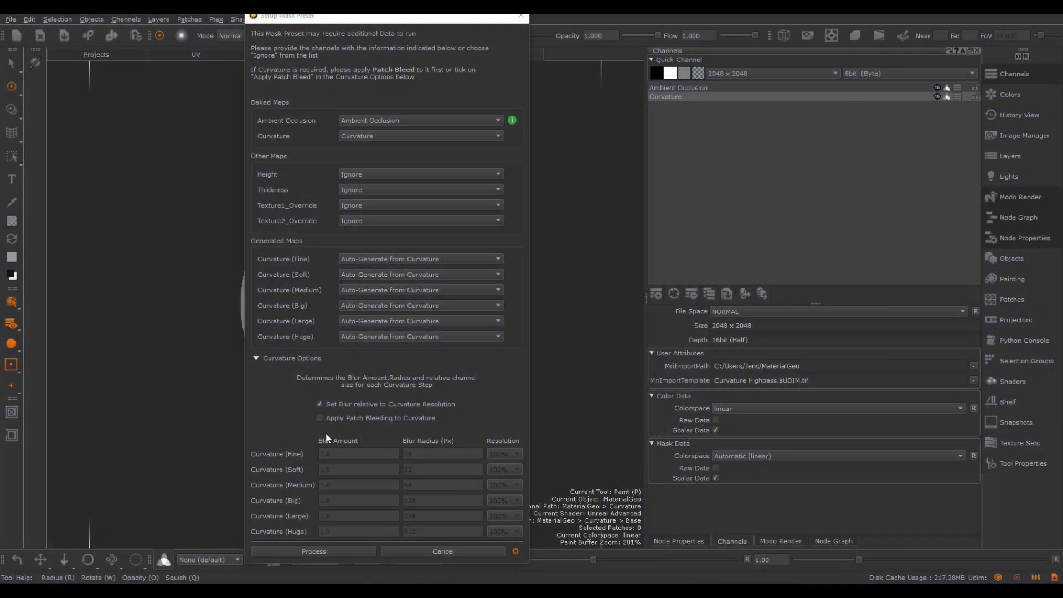
- Open the Mask Preset Preferences beside the setup dialog and examine the Automatic Blur Settings for 2048 curvature under Fine and Huge
click(515, 551)
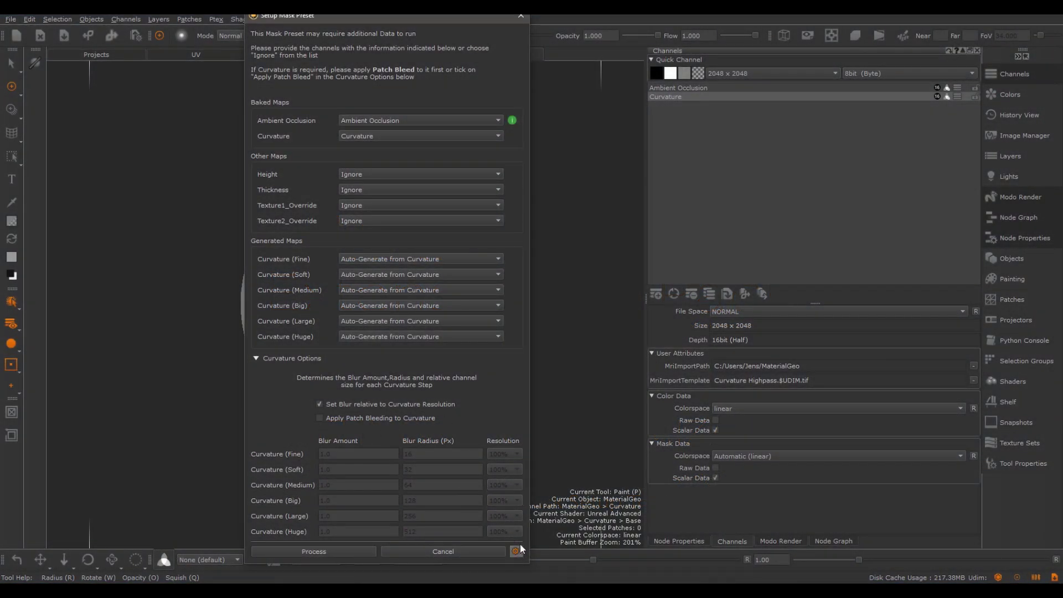
drag(419, 90, 703, 78)
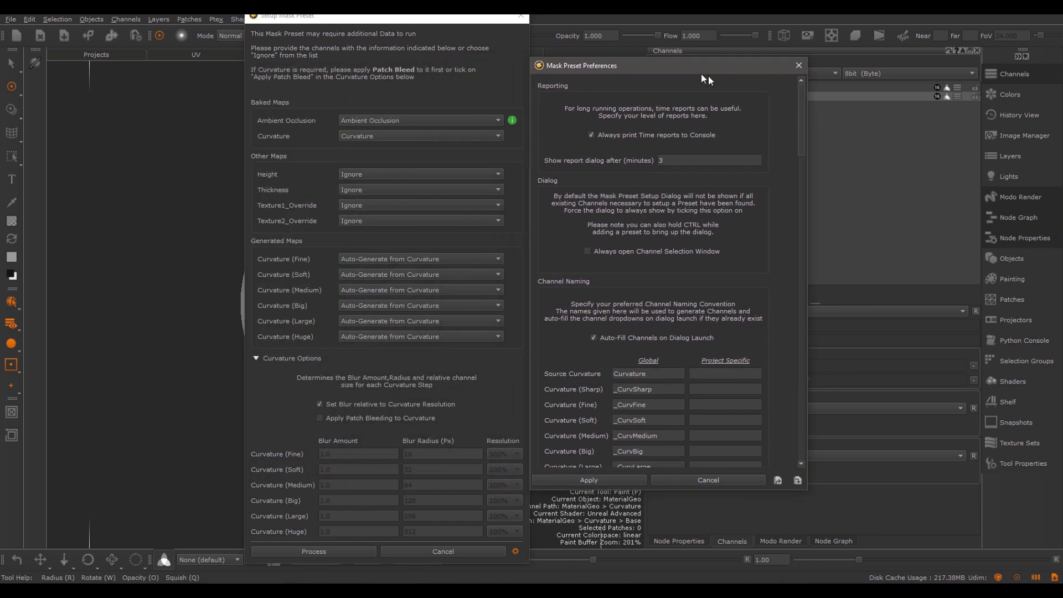
scroll(806, 113, down, 2)
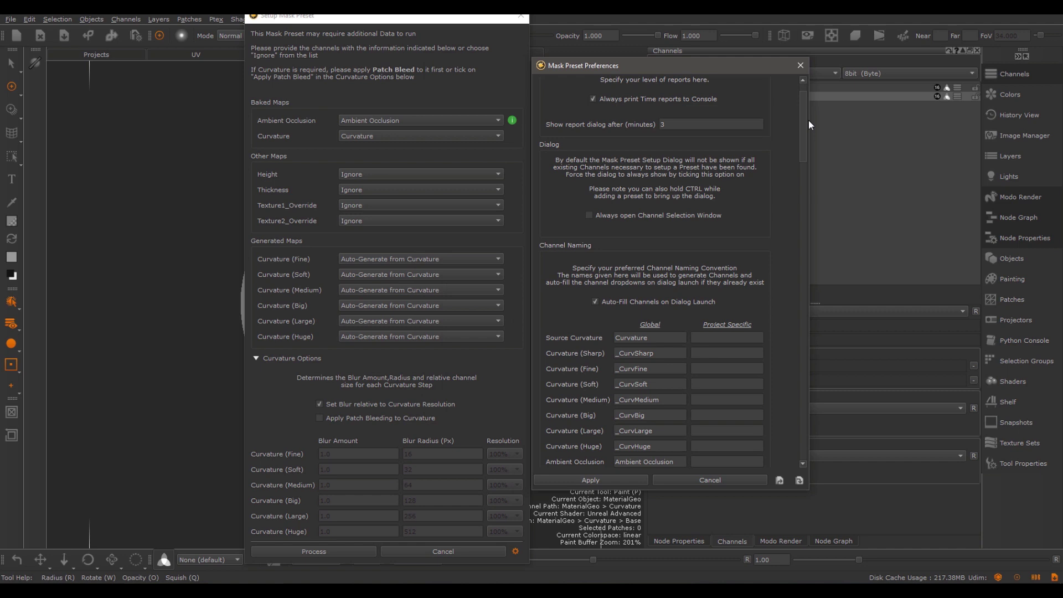
drag(807, 121, 802, 273)
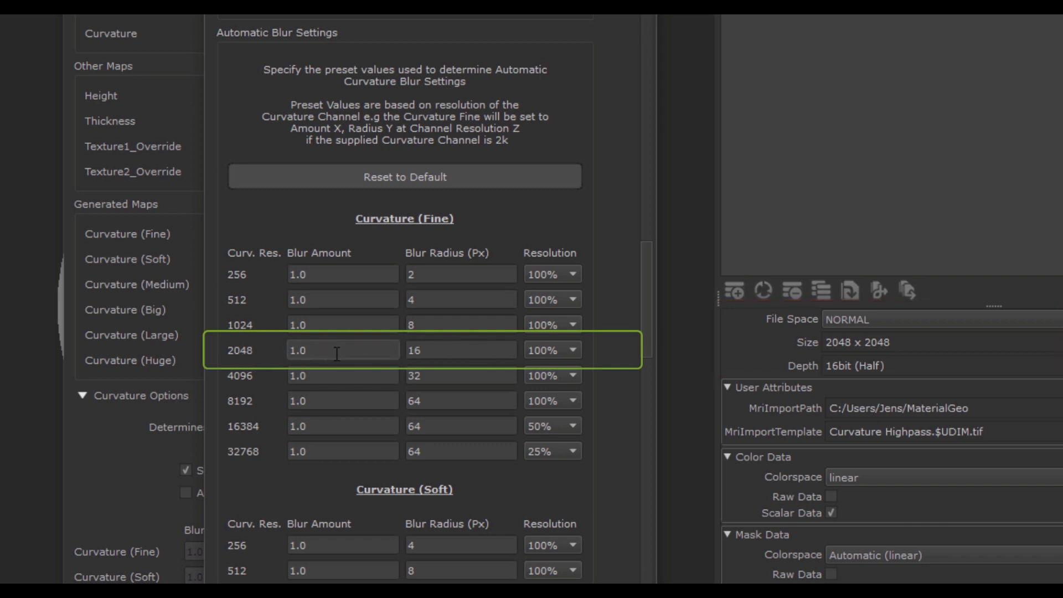
click(437, 352)
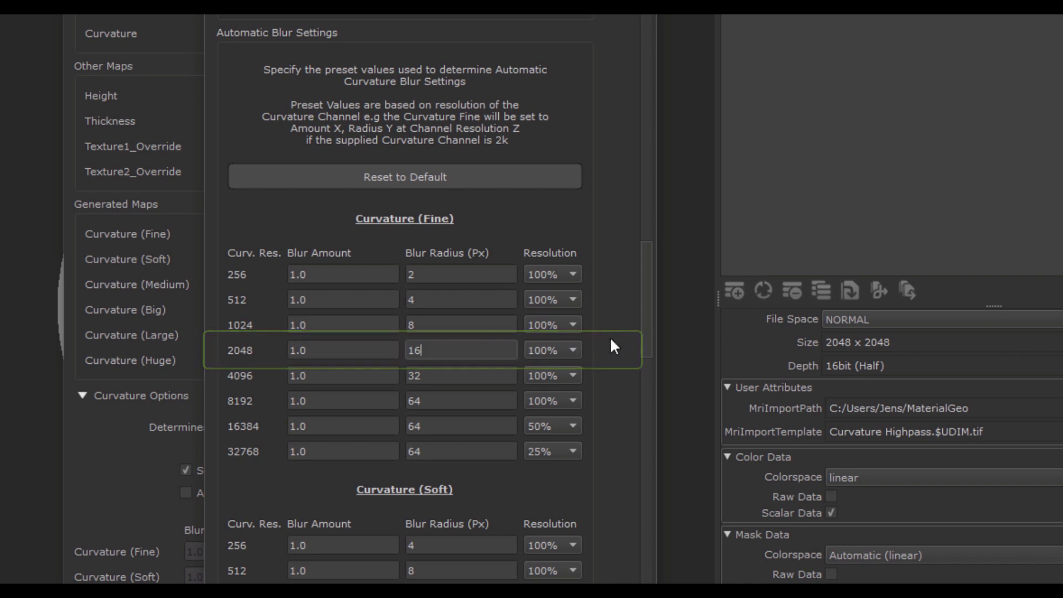
drag(647, 318, 612, 550)
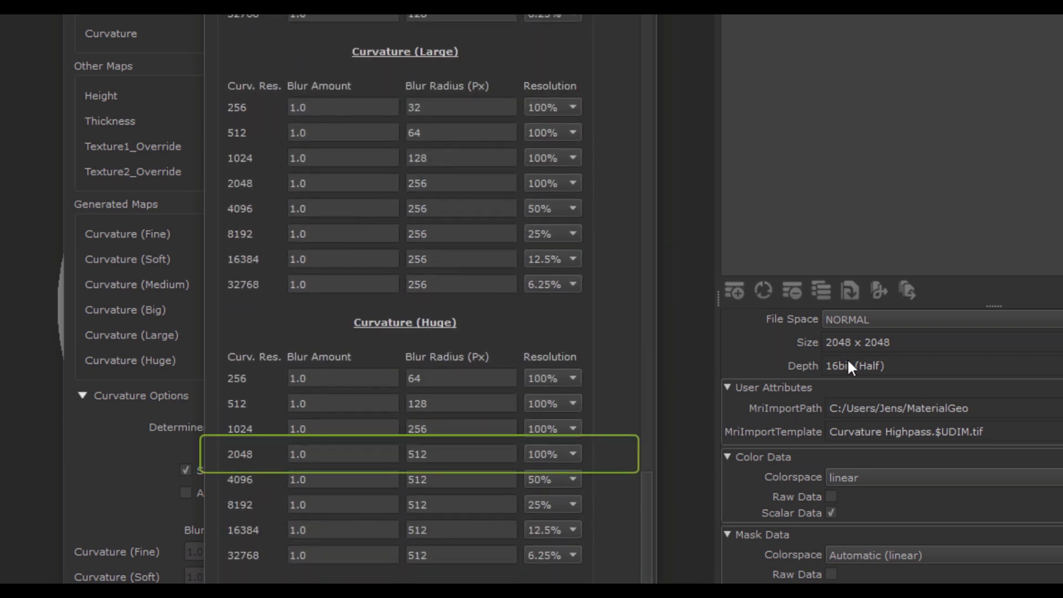
double_click(294, 453)
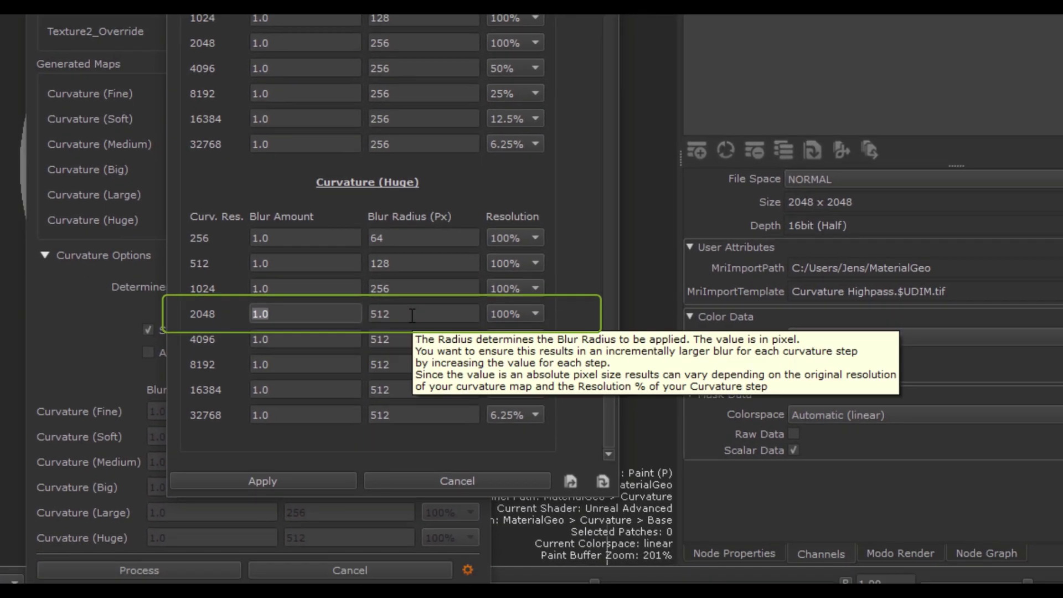
double_click(401, 432)
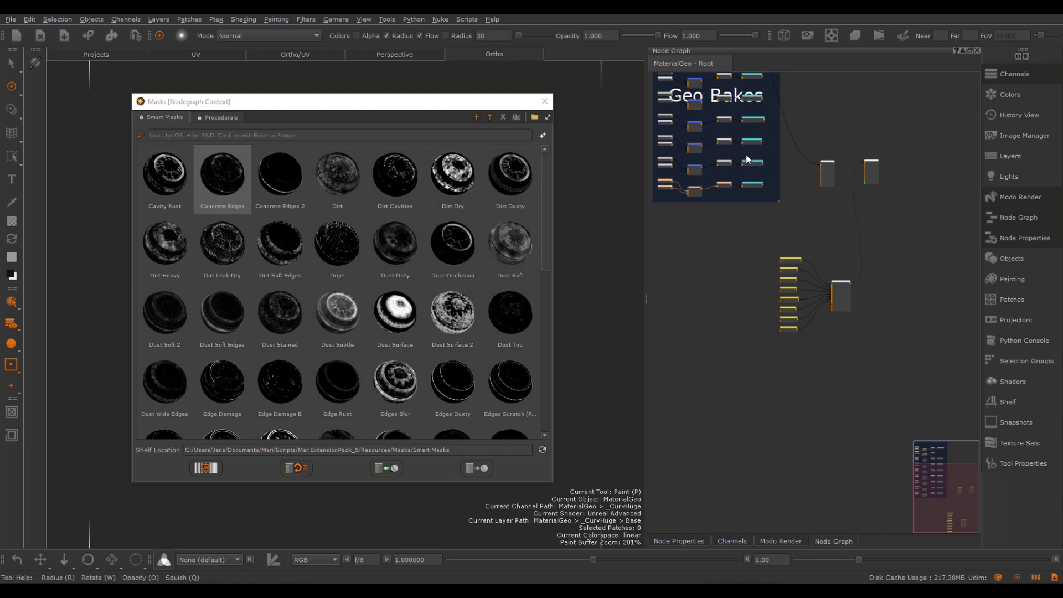
- Add another Concrete Edges smart mask to the node graph, and a Concrete Edges 2 mask with its Setup Mask Preset dialog forced open
drag(226, 186, 785, 421)
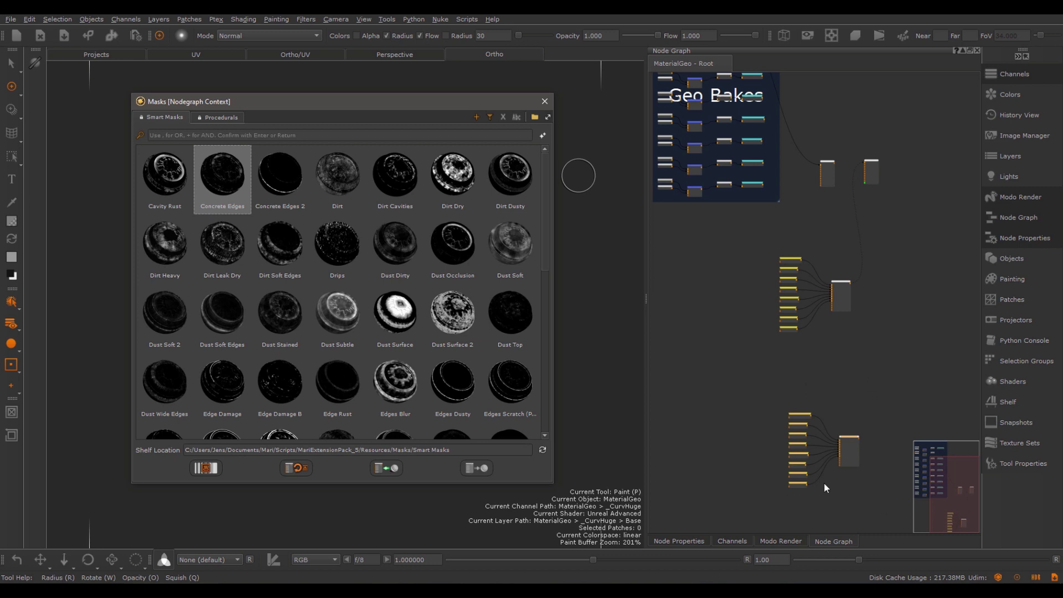
middle_drag(765, 470, 727, 367)
click(289, 190)
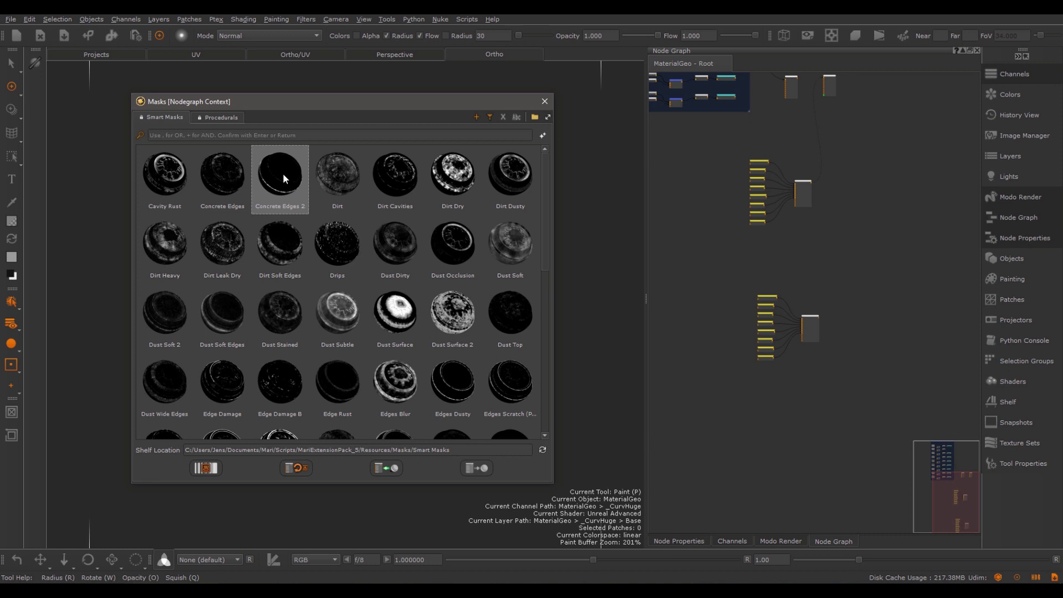
key(ctrl)
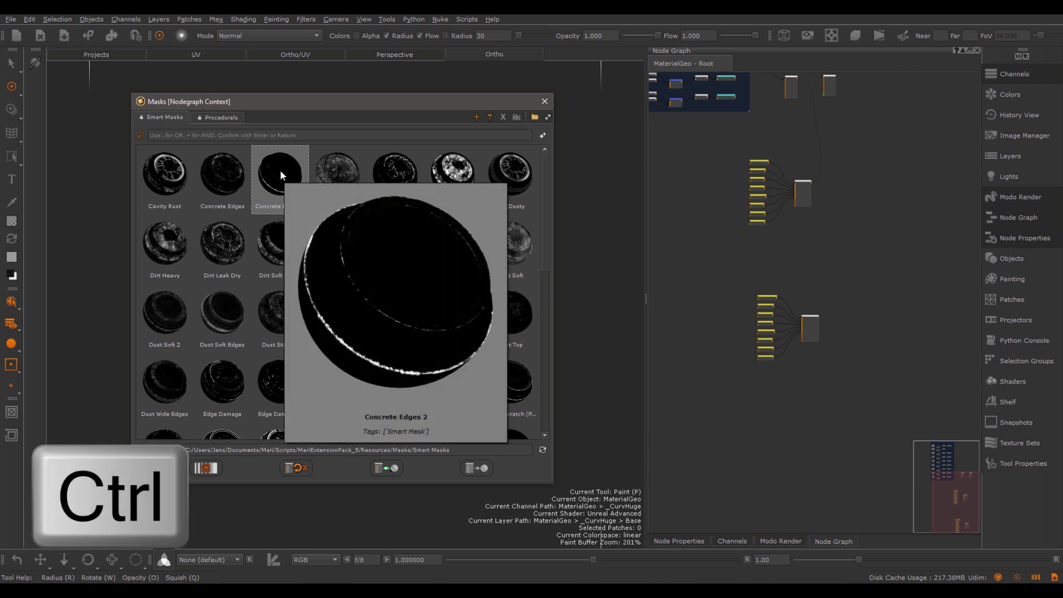
drag(280, 169, 802, 419)
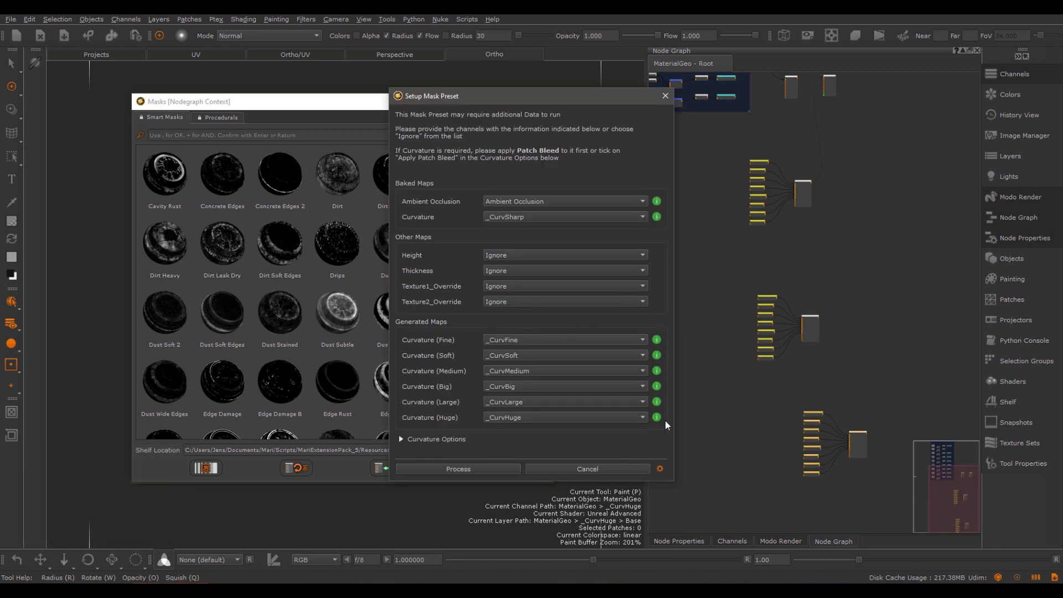
- Open the Mask Preset Preferences and examine the Always open Channel Selection Window option and the Global and Project Specific names for Source Curvature
click(660, 468)
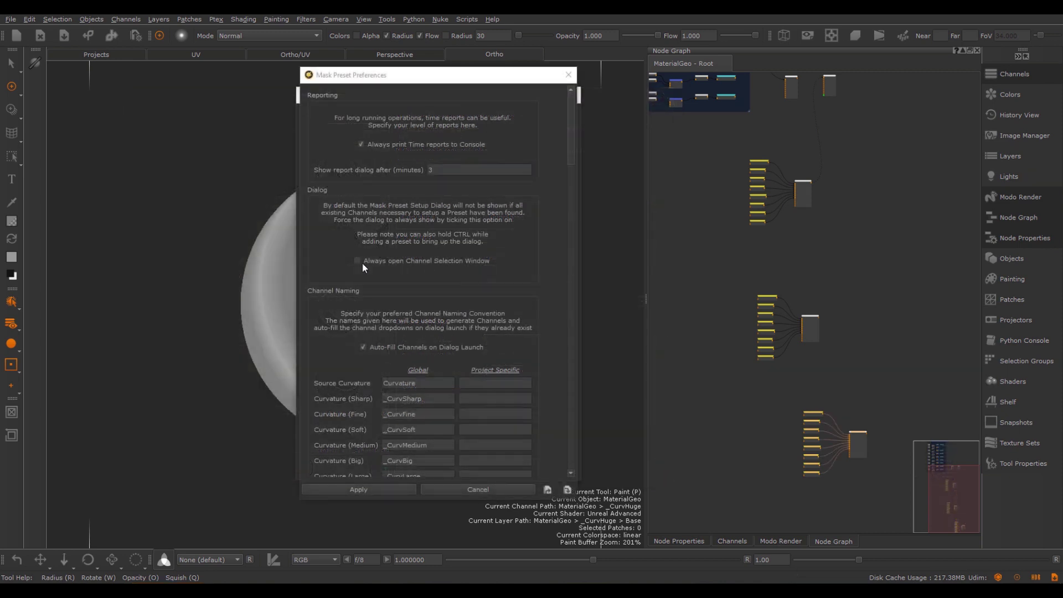
click(420, 257)
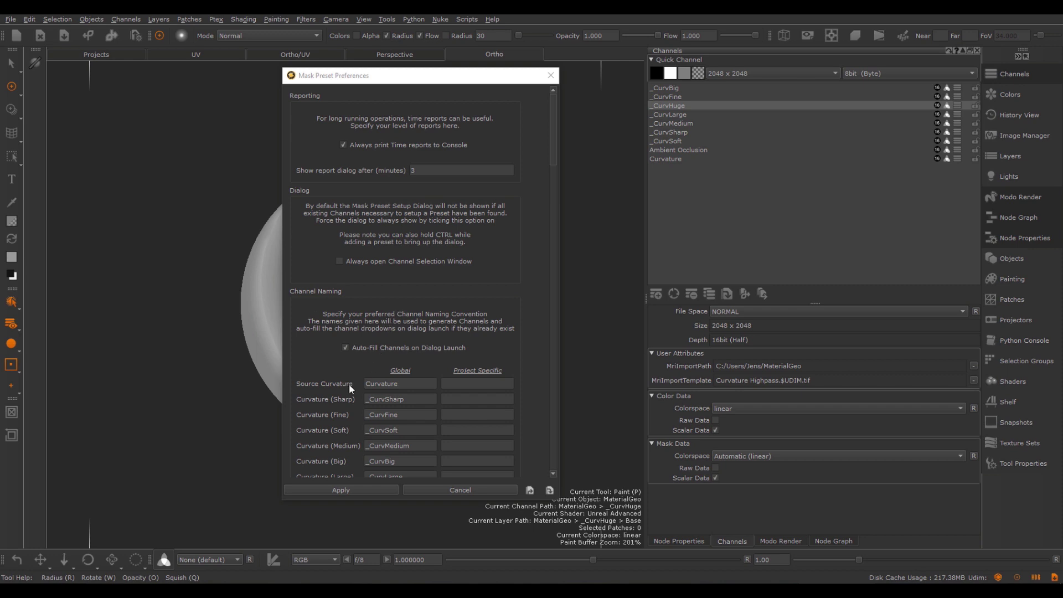
drag(551, 147, 554, 165)
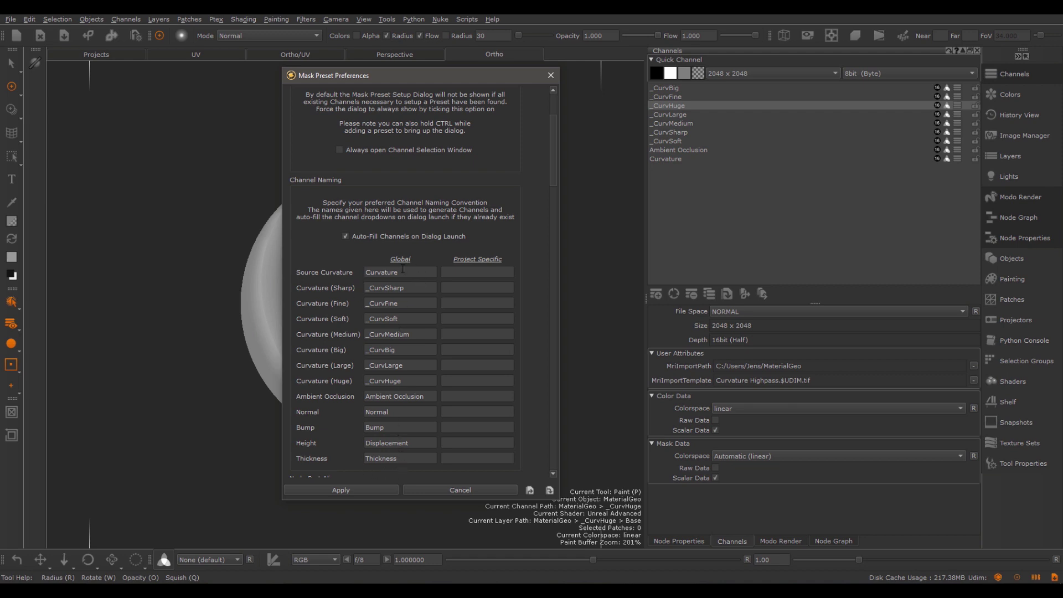
drag(403, 272, 356, 273)
click(465, 271)
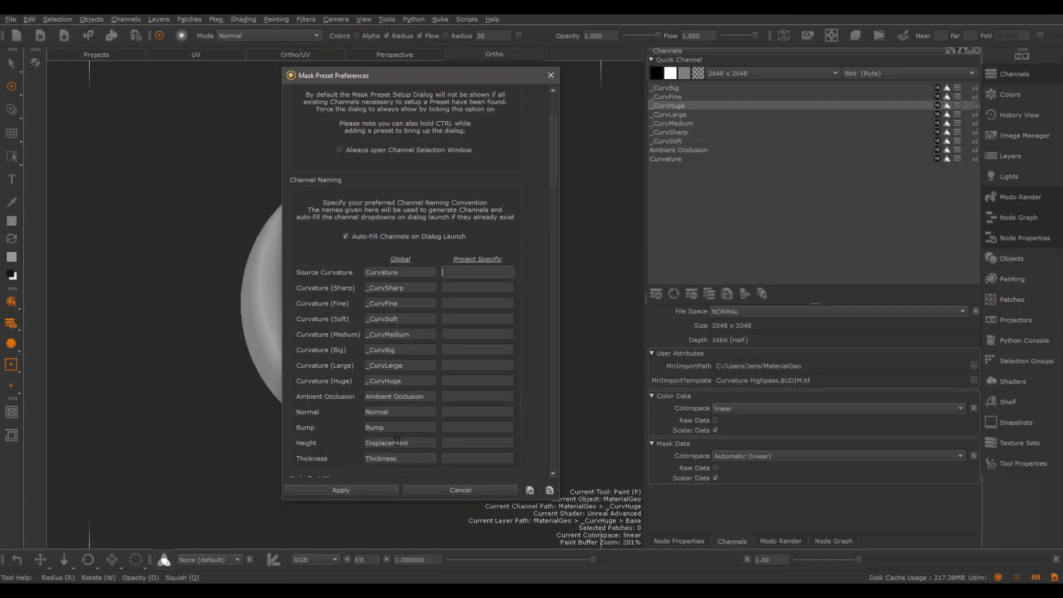
- Examine the Auto-Fill Channels on Dialog Launch option and the alternative Curvature names under Node Port Aliases
mouse_move(413, 243)
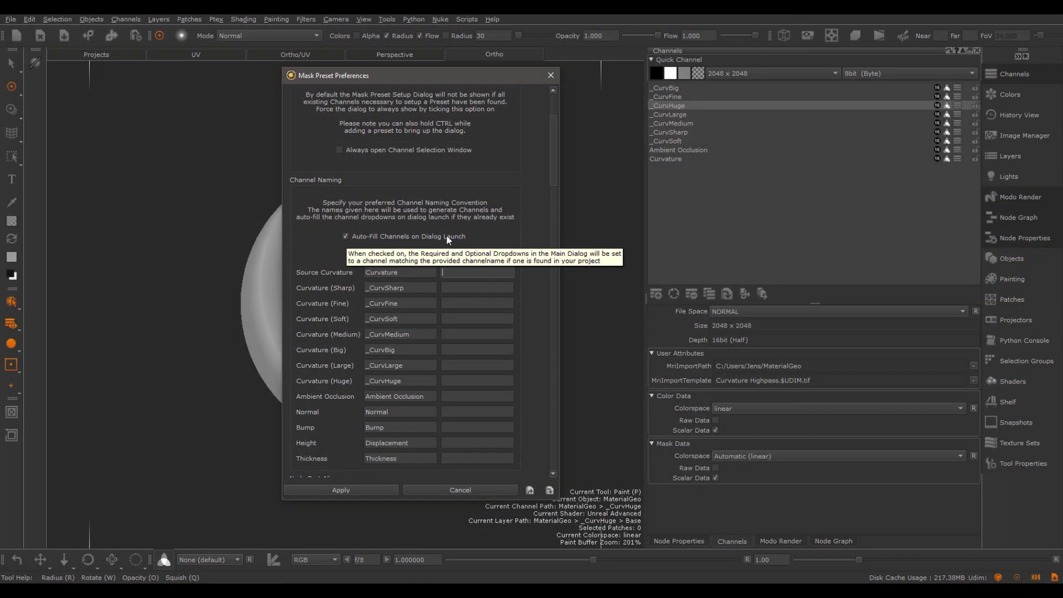
double_click(411, 273)
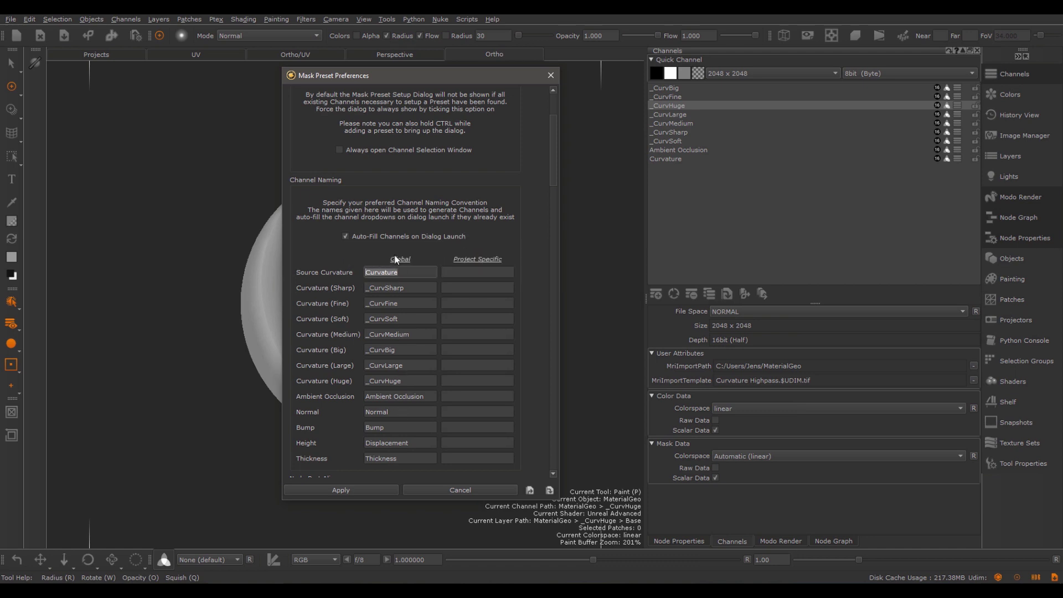
click(360, 241)
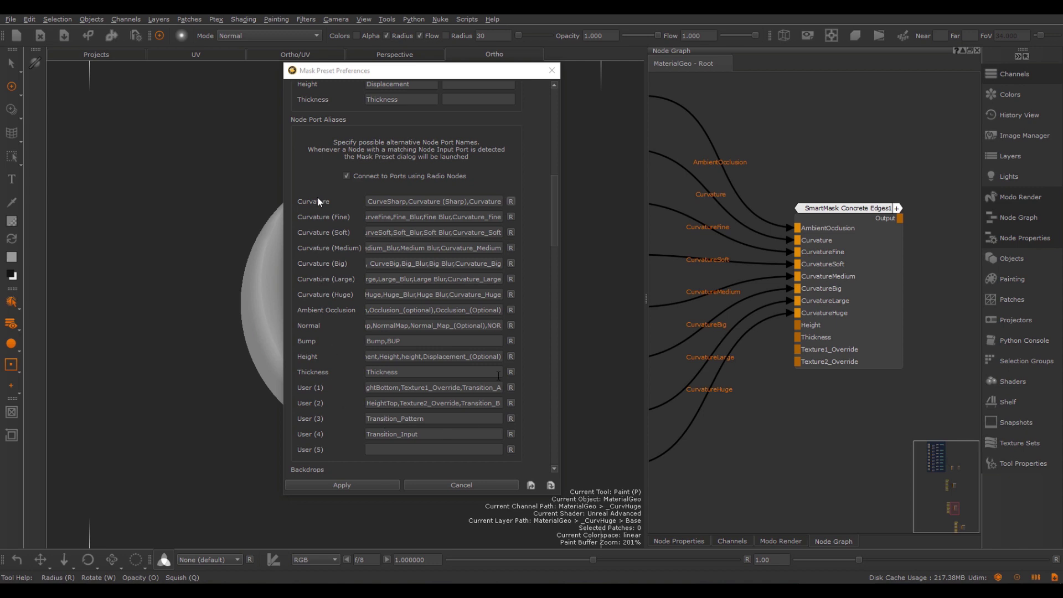
drag(465, 201, 530, 204)
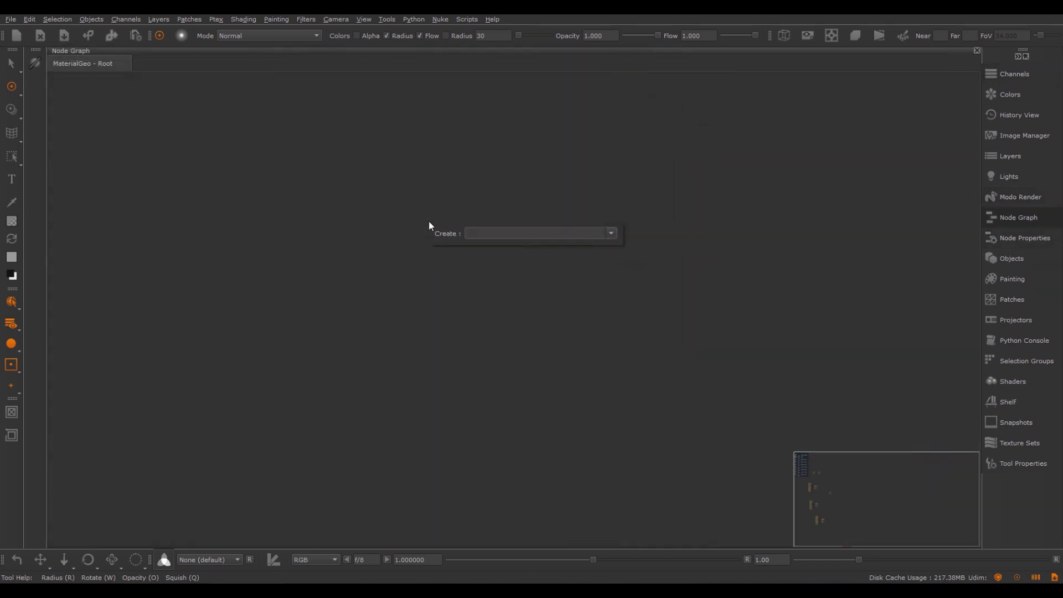
- Create a Height Blend node in an empty area of the node graph
text(heig)
key(Down)
key(Down)
key(Return)
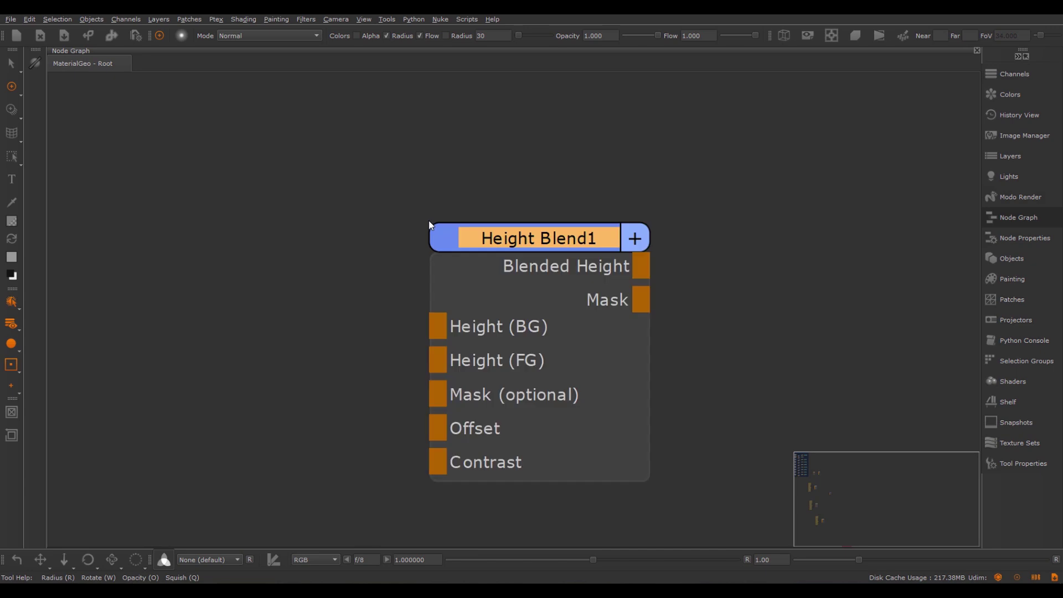
click(562, 154)
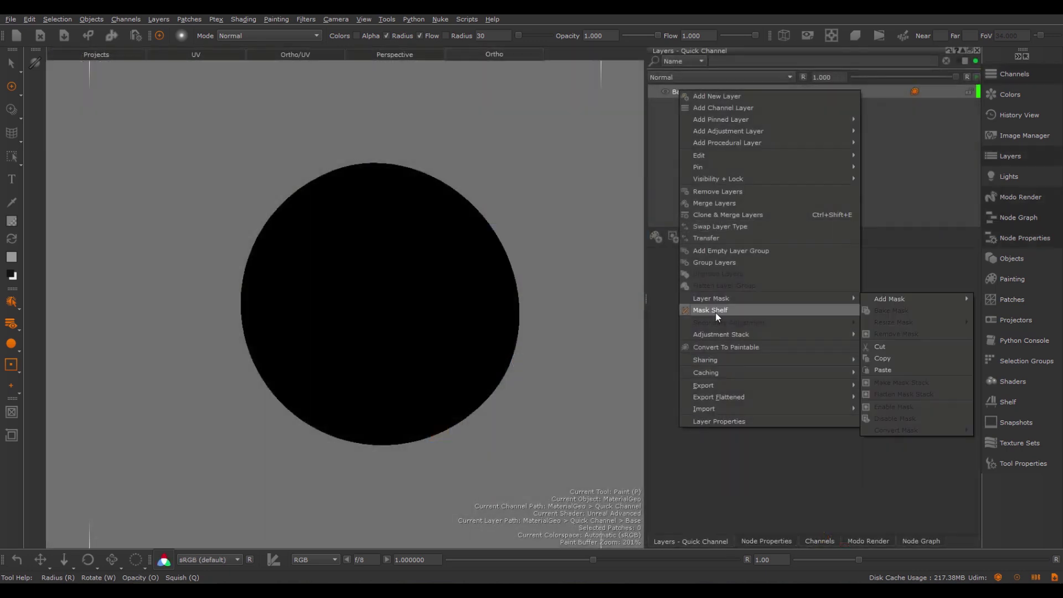
- Find the Height Blend procedural in the Mask Shelf and add it to the Quick Channel as a layer, connecting its BlendedHeight output
click(685, 311)
click(343, 176)
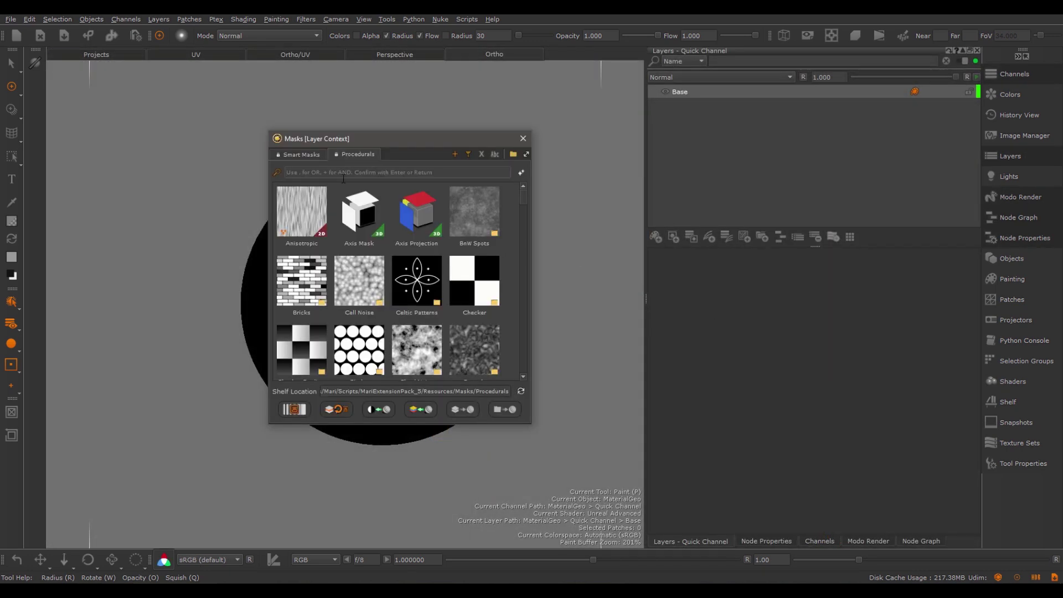
text(Height Blend)
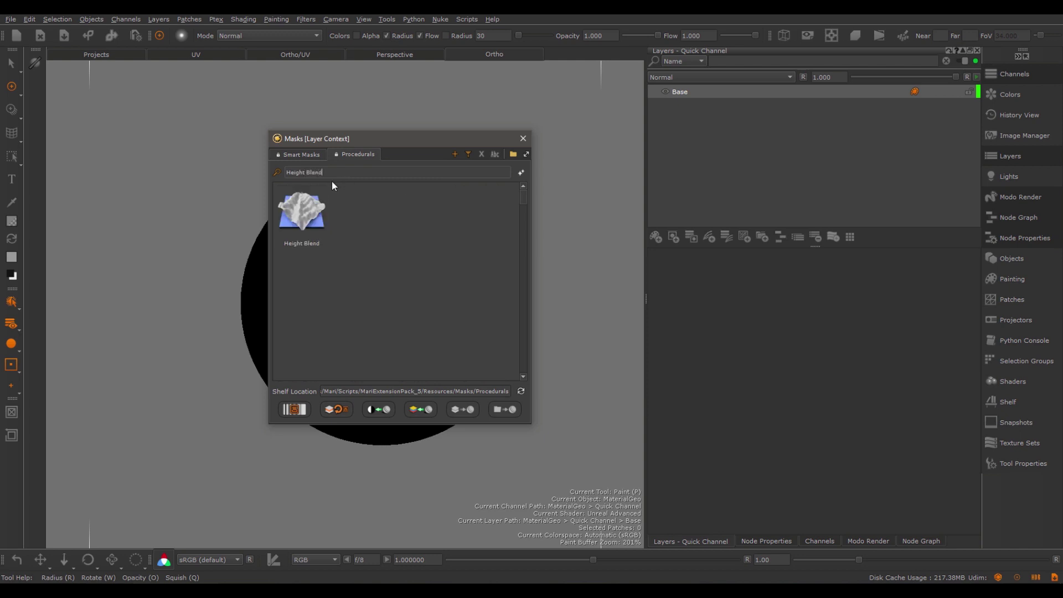
click(310, 212)
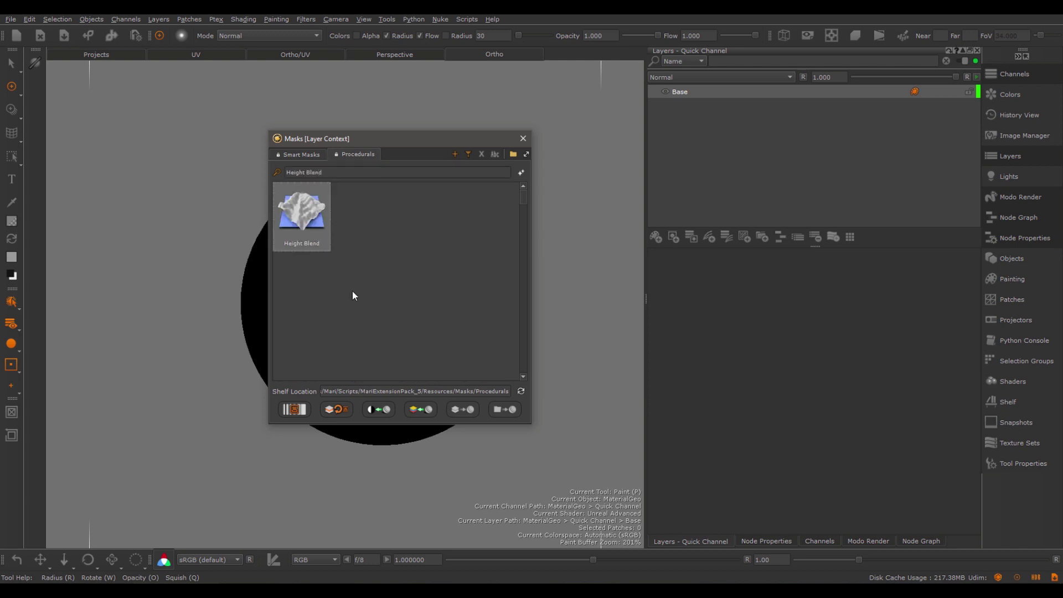
click(421, 409)
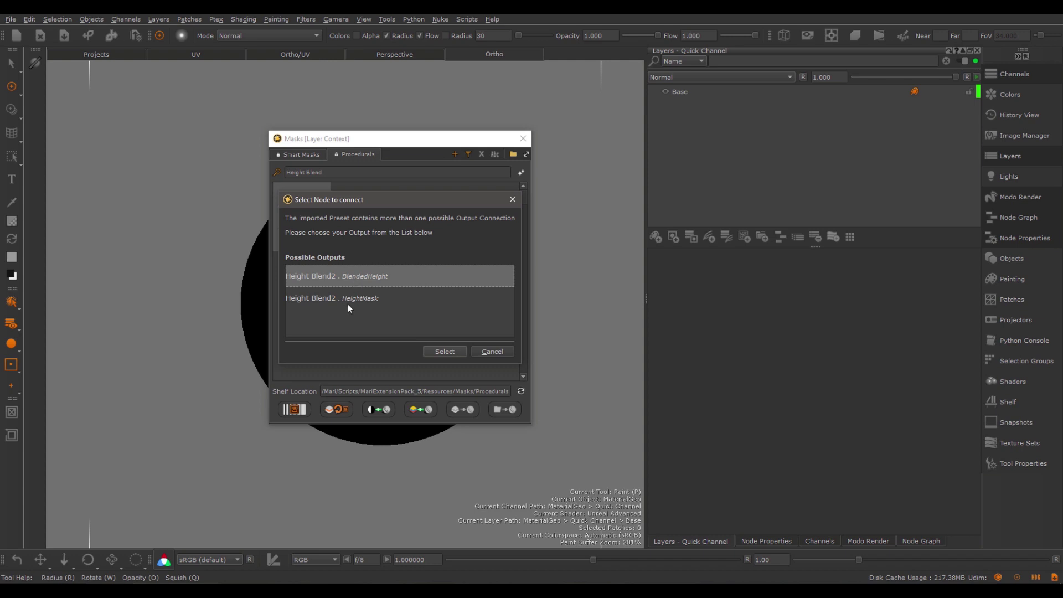
click(445, 352)
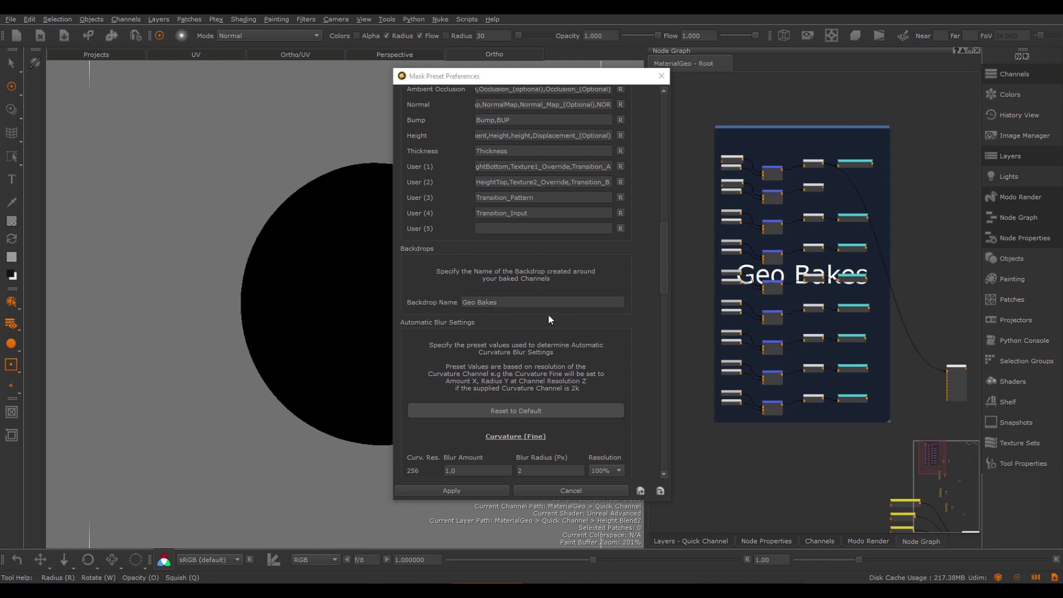
- Examine the Backdrop Name preference beside the Geo Bakes backdrop, and open the Save Settings dialog without saving a file
click(523, 301)
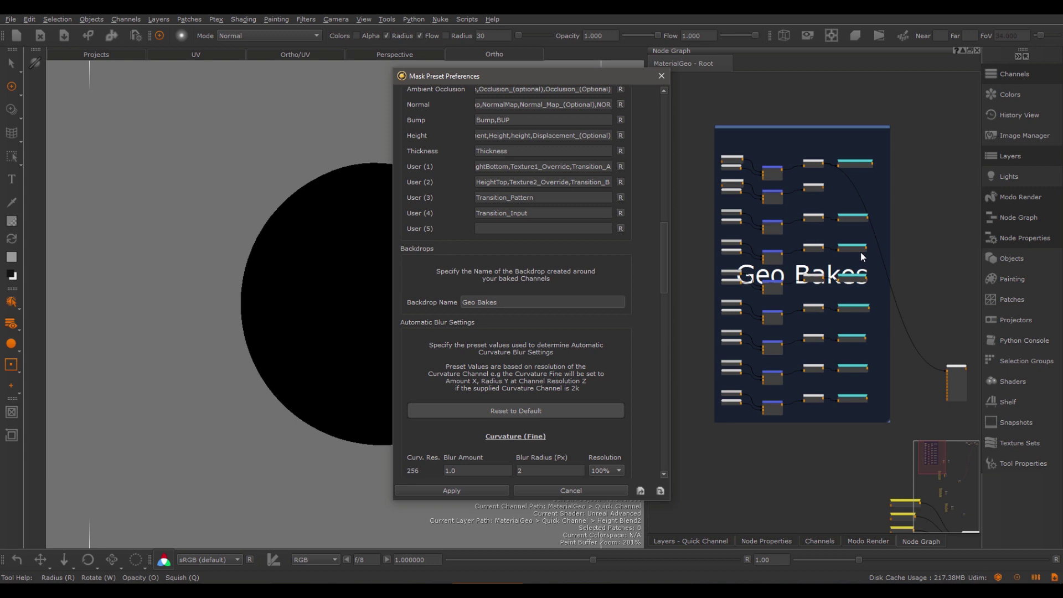
click(858, 467)
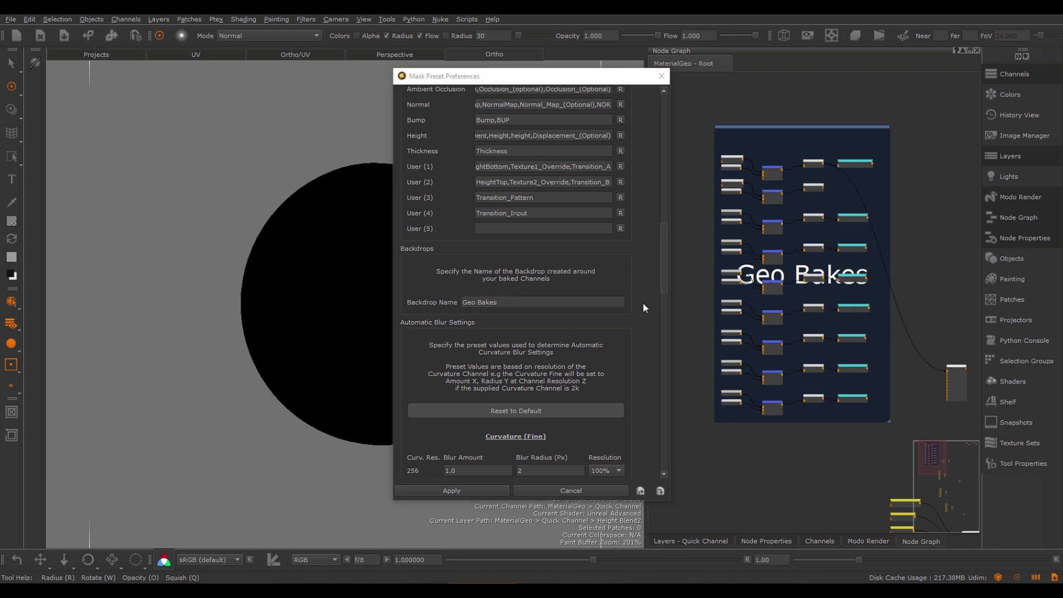
click(642, 491)
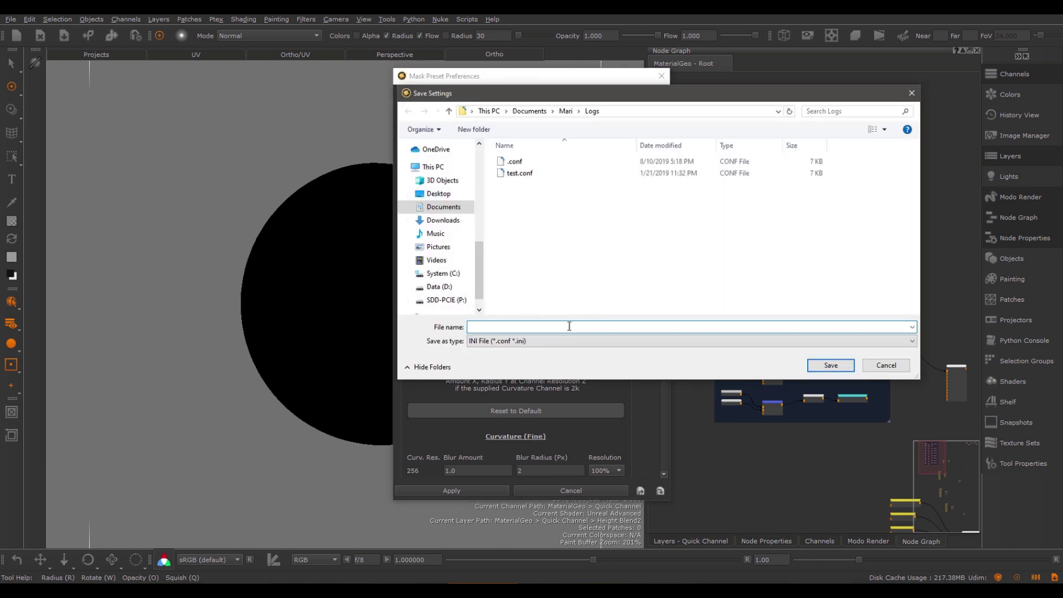
click(886, 366)
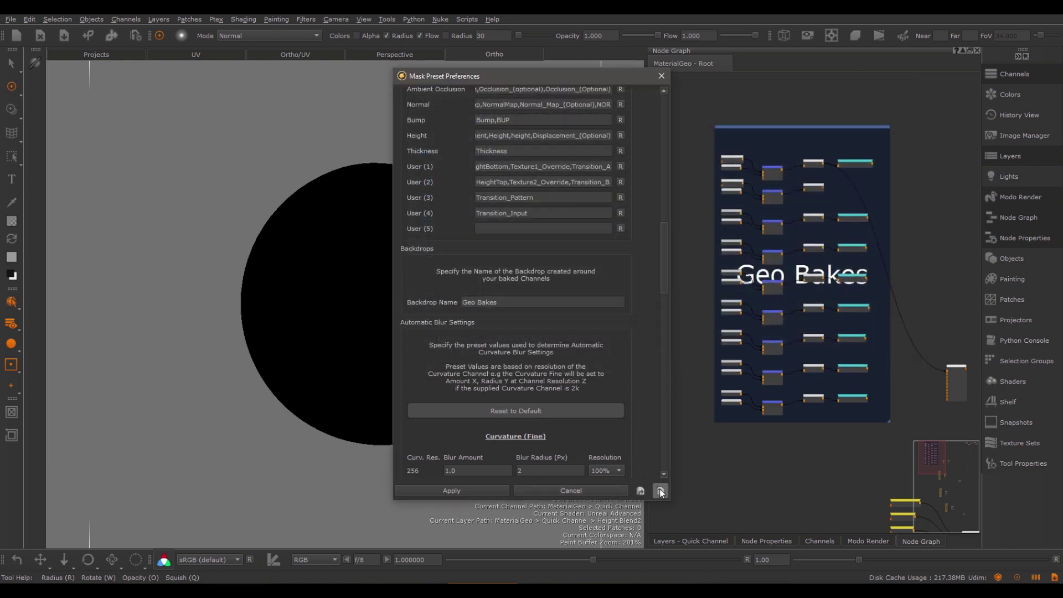